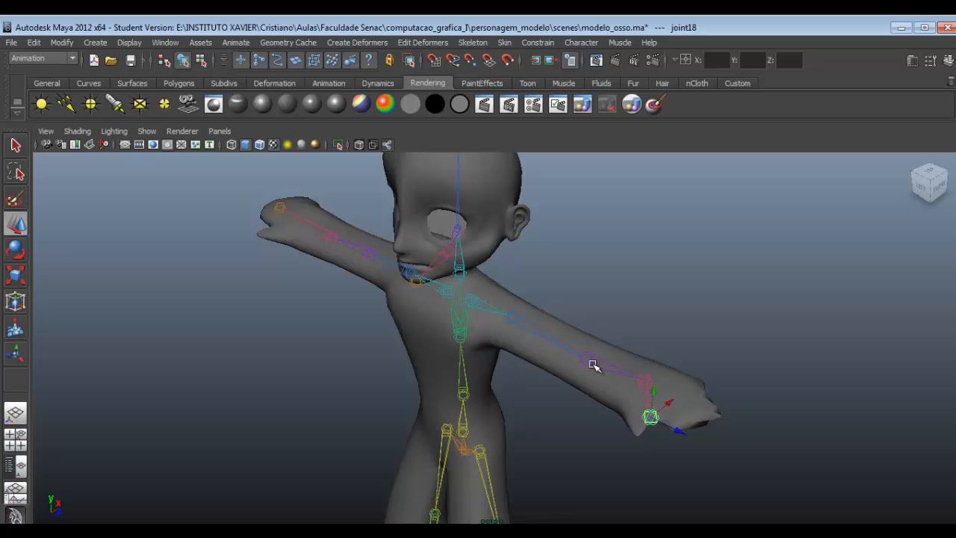
- Undo the last joint move and rotate the elbow joint so the rigged character's forearm bends downward
{"action": "key", "text": "ctrl+z"}
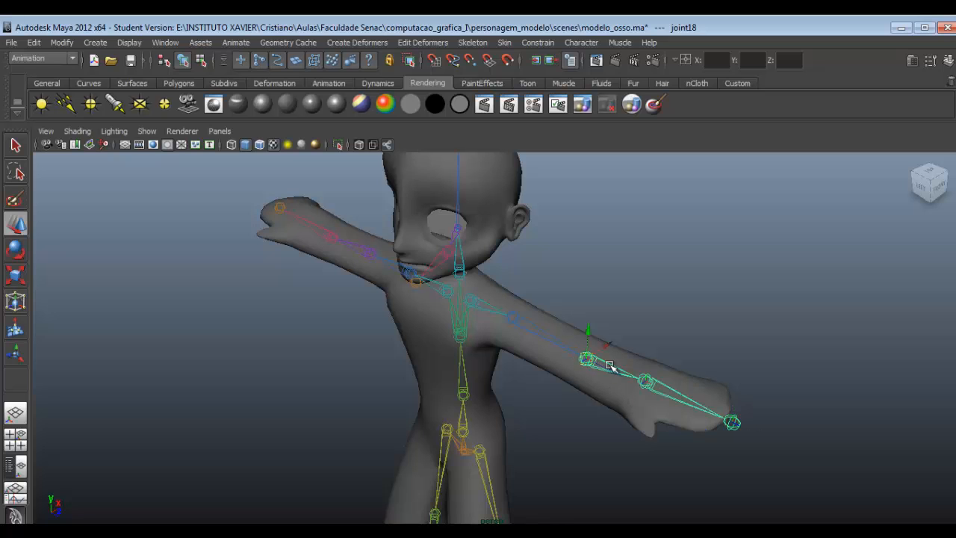
{"action": "left_click", "coordinate": [598, 361]}
{"action": "key", "text": "e"}
{"action": "left_click_drag", "start_coordinate": [600, 359], "coordinate": [622, 401]}
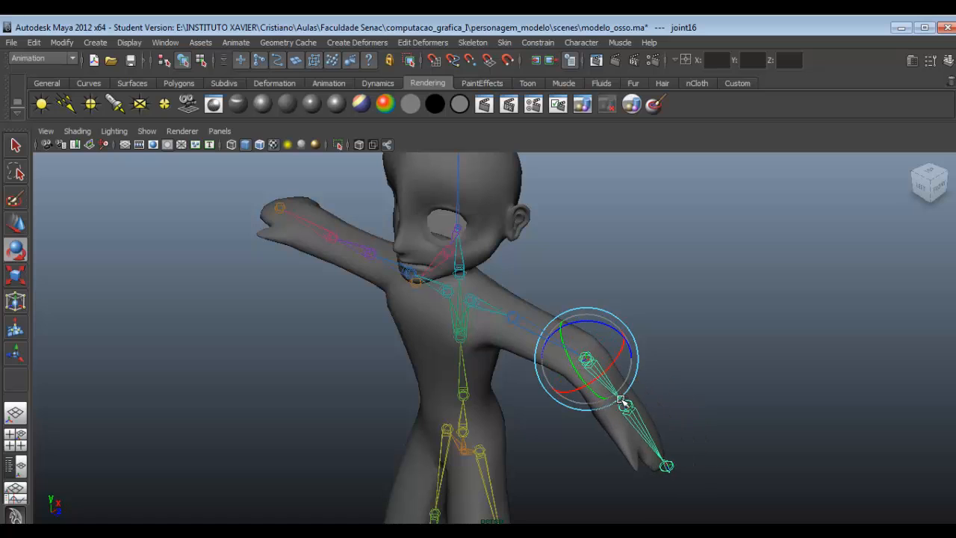
- Try rotating the shoulder joint, undo it, and rotate the elbow joint to straighten the forearm again
{"action": "left_click", "coordinate": [513, 318]}
{"action": "left_click_drag", "start_coordinate": [513, 317], "coordinate": [571, 381]}
{"action": "key", "text": "ctrl+z"}
{"action": "key", "text": "ctrl+z"}
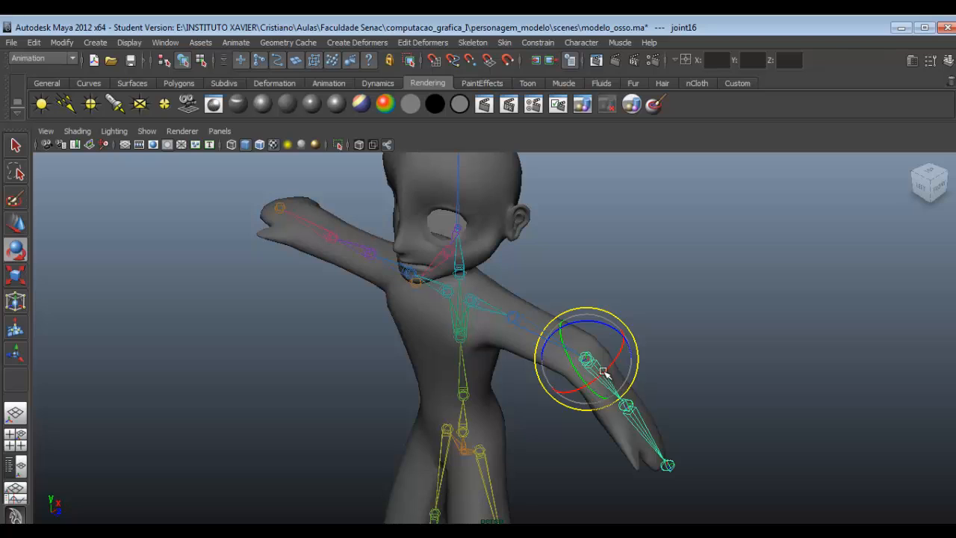
{"action": "left_click_drag", "start_coordinate": [619, 333], "coordinate": [602, 323]}
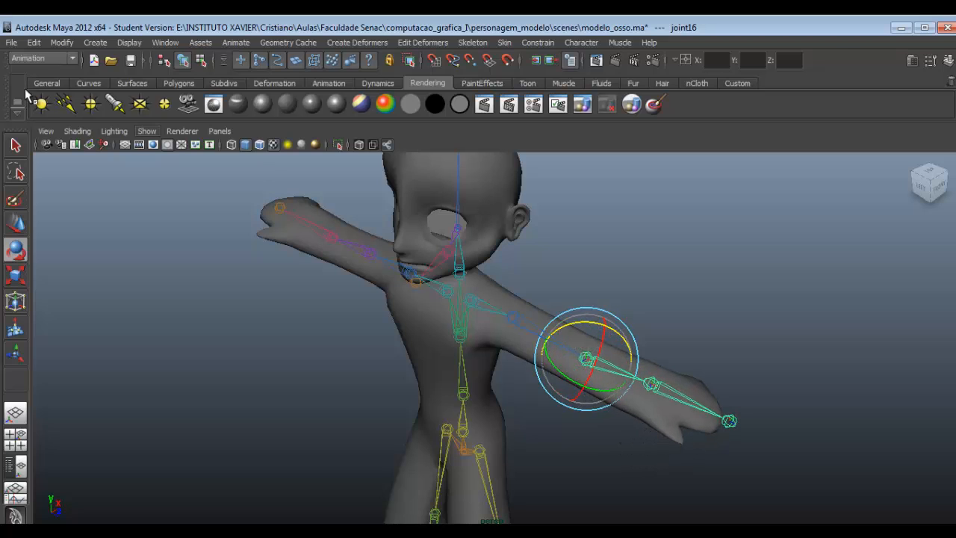
- Delete the rigged character together with its whole skeleton
{"action": "left_click", "coordinate": [16, 145]}
{"action": "left_click", "coordinate": [463, 452]}
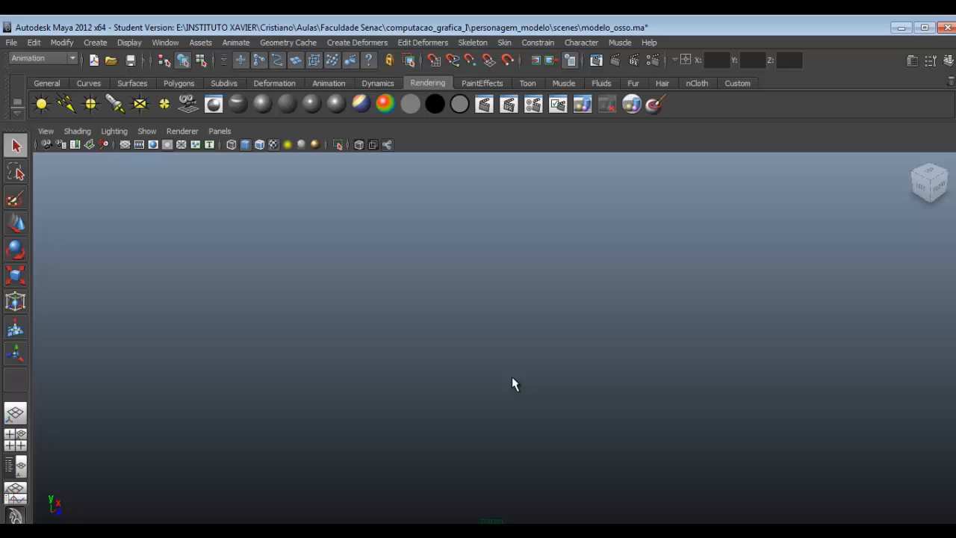
{"action": "middle_click_drag", "start_coordinate": [512, 376], "coordinate": [462, 317], "text": "alt"}
{"action": "scroll", "coordinate": [462, 317], "scroll_direction": "down", "scroll_amount": 1}
{"action": "left_click", "coordinate": [661, 442]}
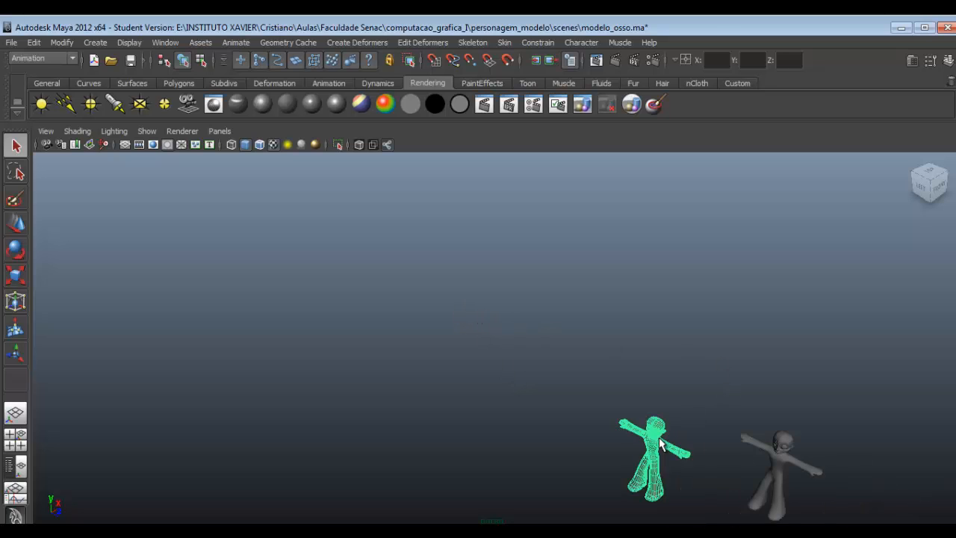
{"action": "key", "text": "Delete"}
- Select the remaining unrigged character, including its eyes, and frame it in the perspective view
{"action": "left_click_drag", "start_coordinate": [715, 394], "coordinate": [843, 522]}
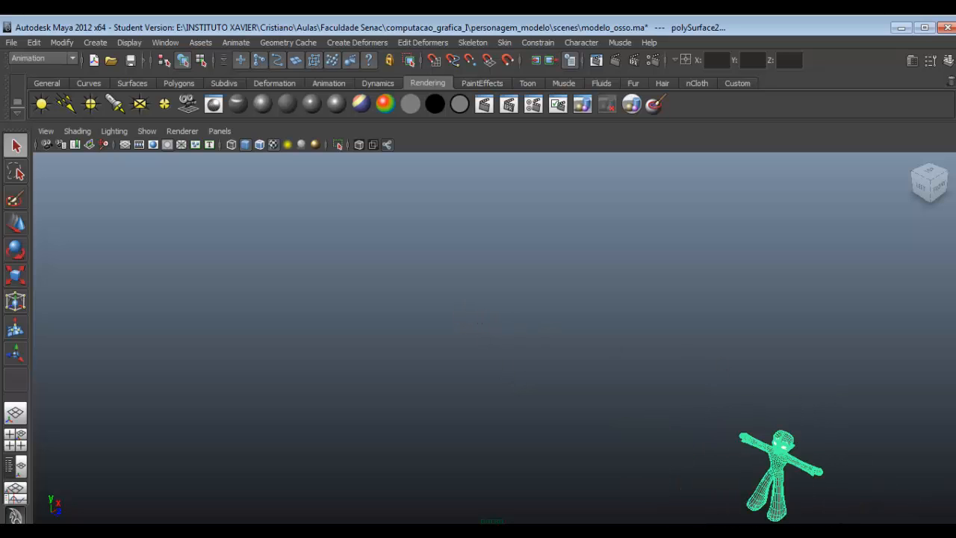
{"action": "key", "text": "f"}
{"action": "left_click_drag", "start_coordinate": [464, 375], "coordinate": [486, 285], "text": "alt"}
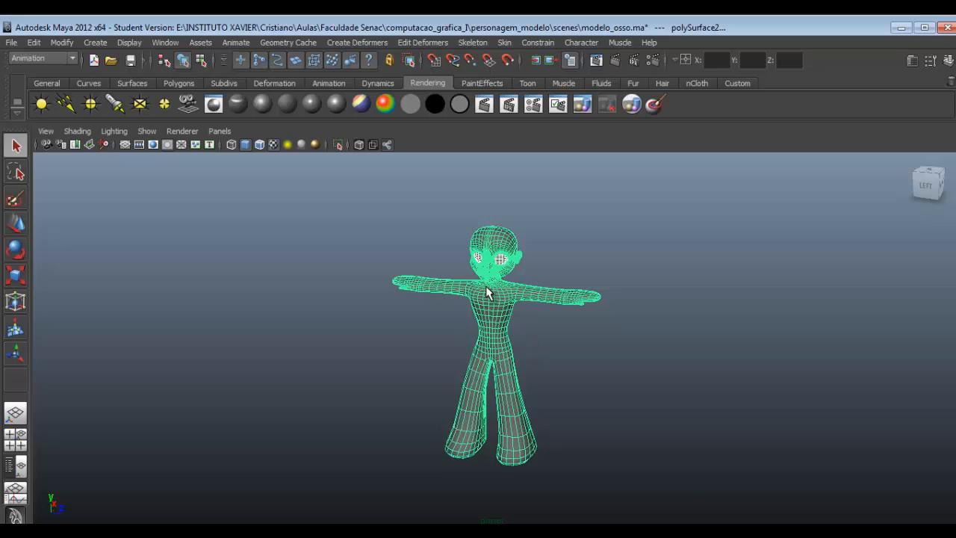
- Maximize the side view and fit the whole character in it from head to feet
{"action": "key", "text": "space"}
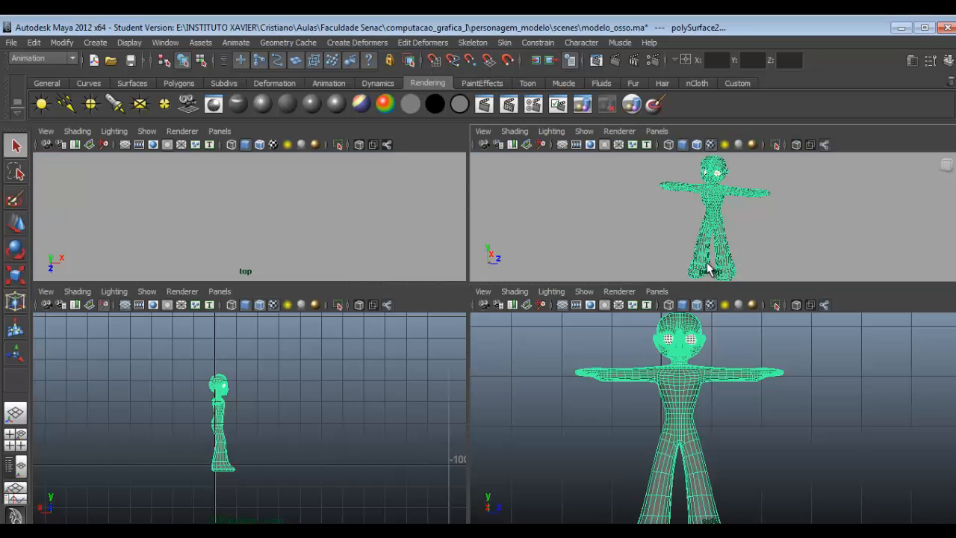
{"action": "left_click_drag", "start_coordinate": [719, 232], "coordinate": [660, 238], "text": "alt"}
{"action": "scroll", "coordinate": [702, 419], "scroll_direction": "up", "scroll_amount": 2}
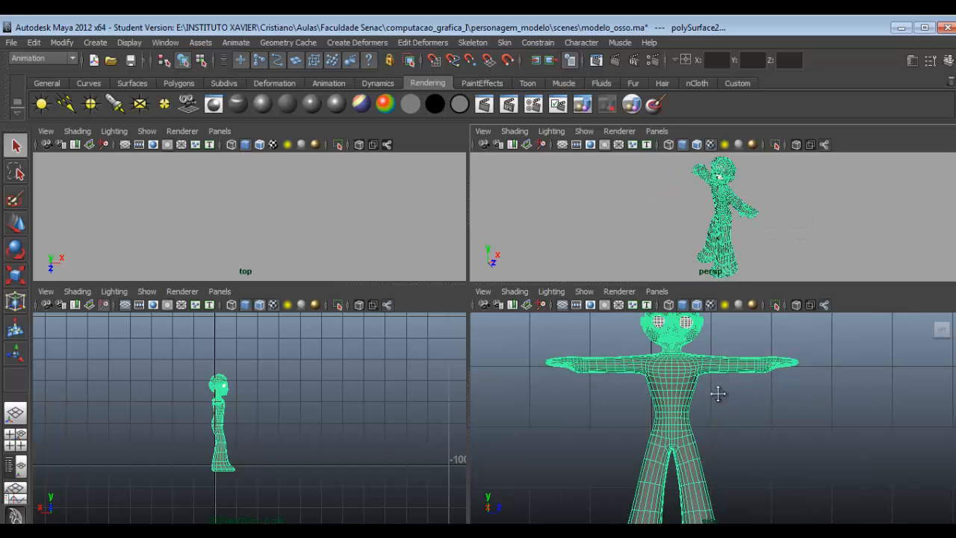
{"action": "middle_click_drag", "start_coordinate": [718, 393], "coordinate": [739, 432], "text": "alt"}
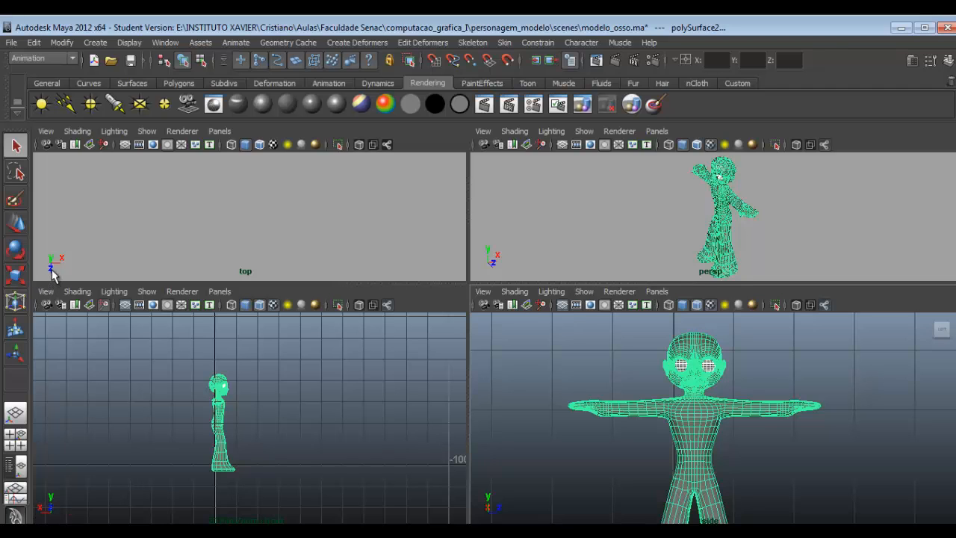
{"action": "scroll", "coordinate": [732, 424], "scroll_direction": "up", "scroll_amount": 1}
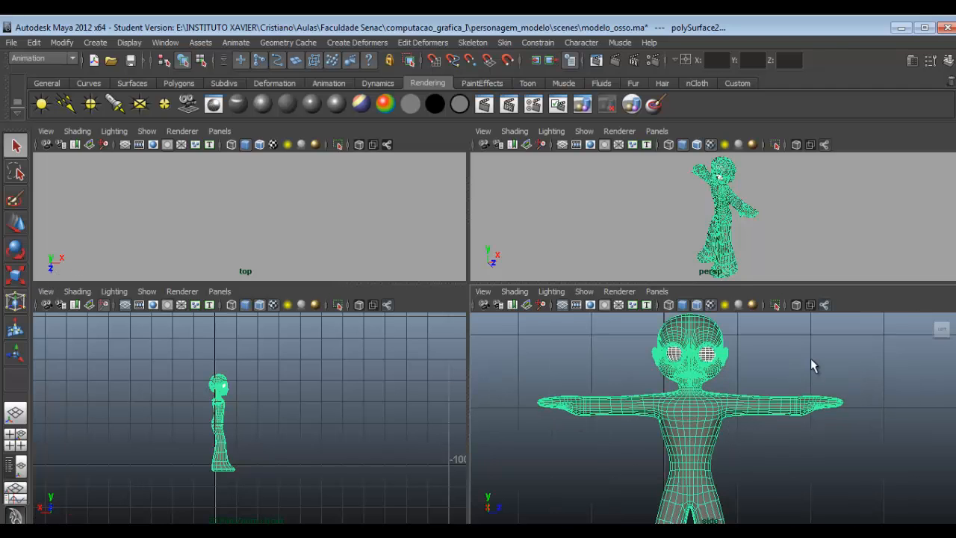
{"action": "key", "text": "space"}
{"action": "scroll", "coordinate": [532, 378], "scroll_direction": "down", "scroll_amount": 1}
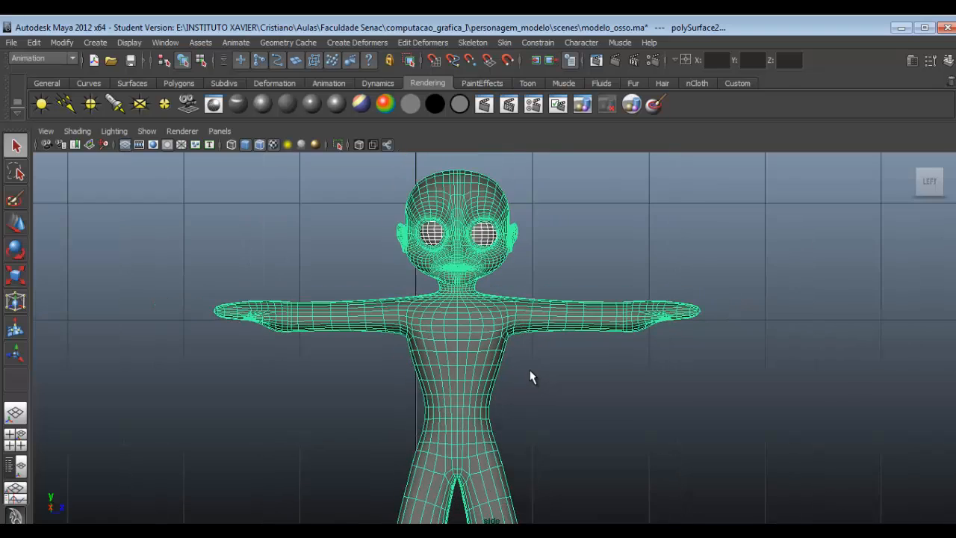
{"action": "middle_click_drag", "start_coordinate": [539, 427], "coordinate": [500, 348], "text": "alt"}
{"action": "scroll", "coordinate": [627, 384], "scroll_direction": "down", "scroll_amount": 1}
{"action": "scroll", "coordinate": [502, 349], "scroll_direction": "down", "scroll_amount": 2}
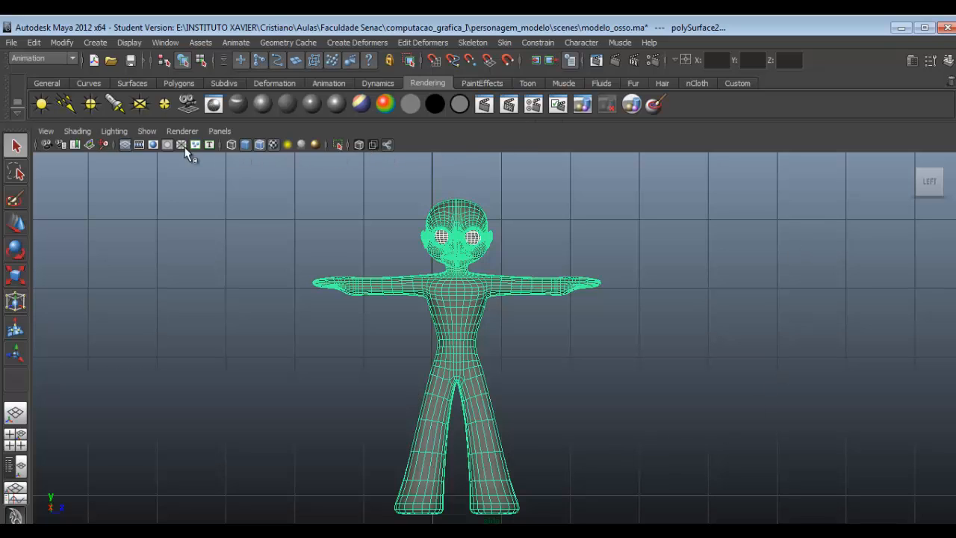
- Hide the side view's grid, deselect the character, and toggle Wireframe on Shaded on and back off
{"action": "left_click", "coordinate": [126, 147]}
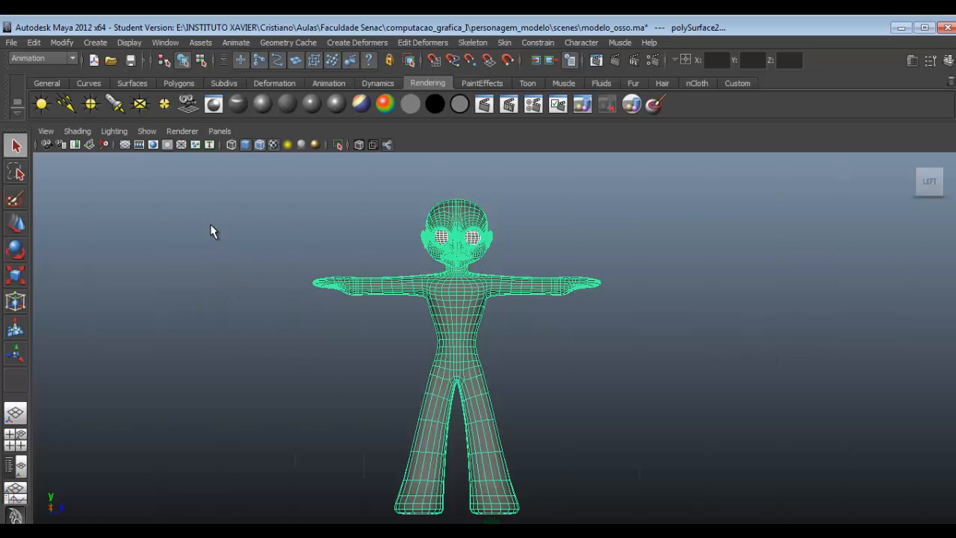
{"action": "left_click", "coordinate": [260, 145]}
{"action": "left_click", "coordinate": [260, 145]}
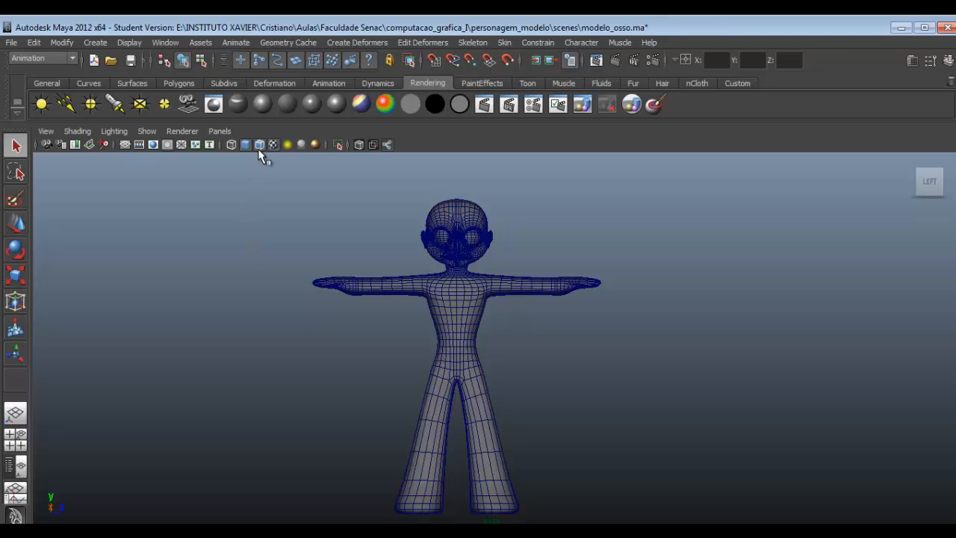
{"action": "left_click", "coordinate": [260, 146]}
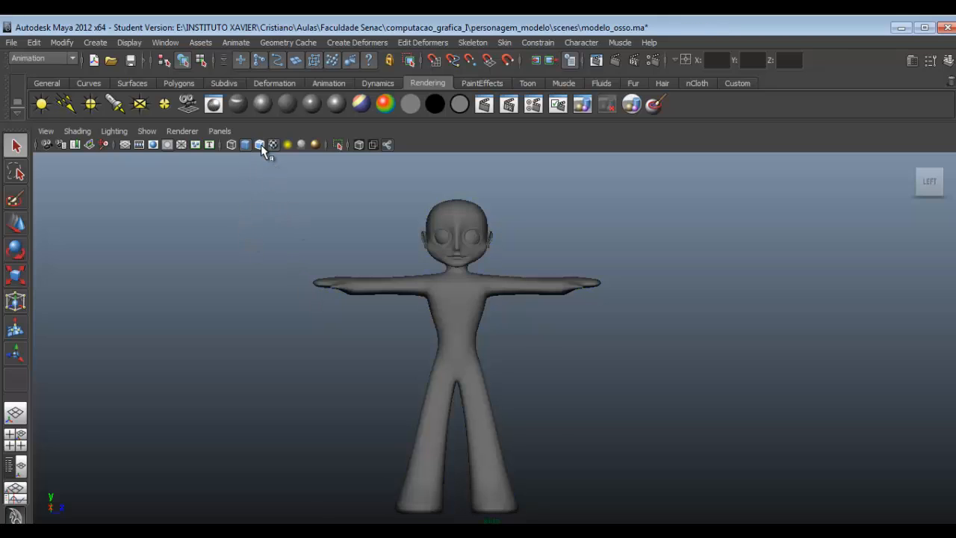
{"action": "left_click", "coordinate": [260, 145]}
{"action": "left_click", "coordinate": [260, 145]}
- Choose the Animation menu set and activate the Joint Tool
{"action": "left_click", "coordinate": [11, 59]}
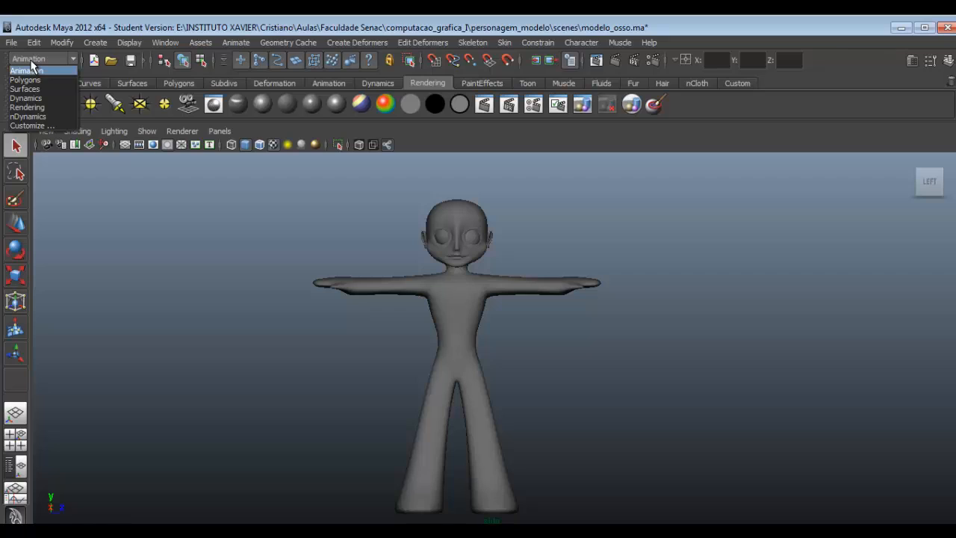
{"action": "left_click", "coordinate": [29, 70]}
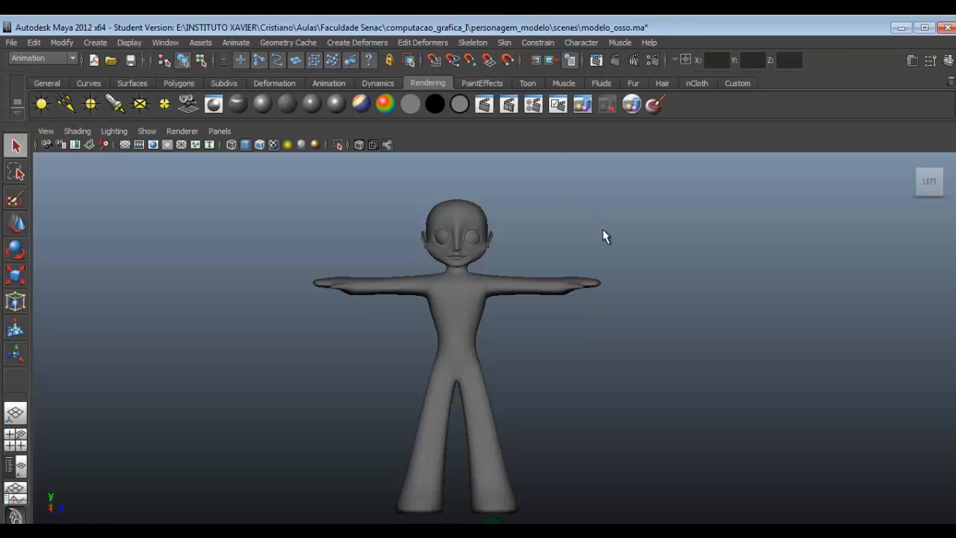
{"action": "left_click", "coordinate": [475, 43]}
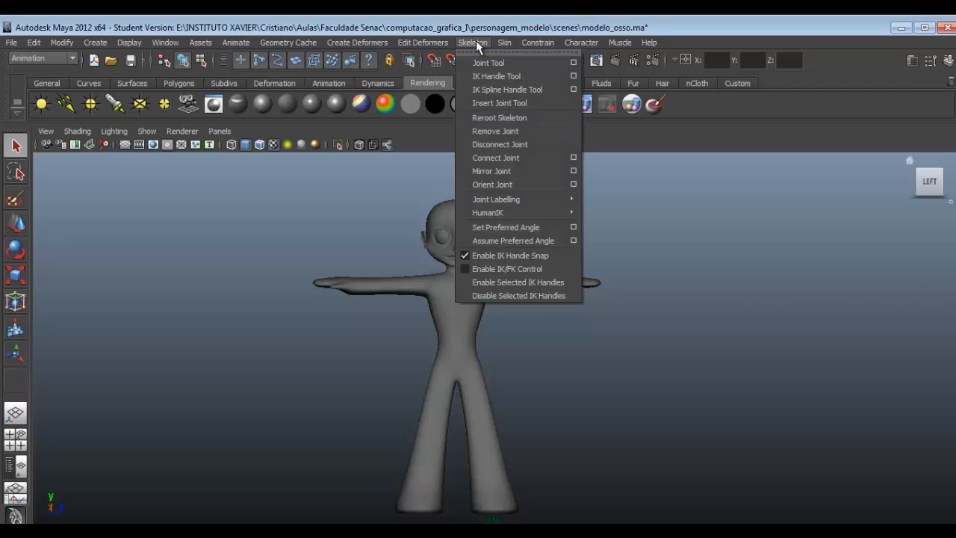
{"action": "left_click", "coordinate": [513, 64]}
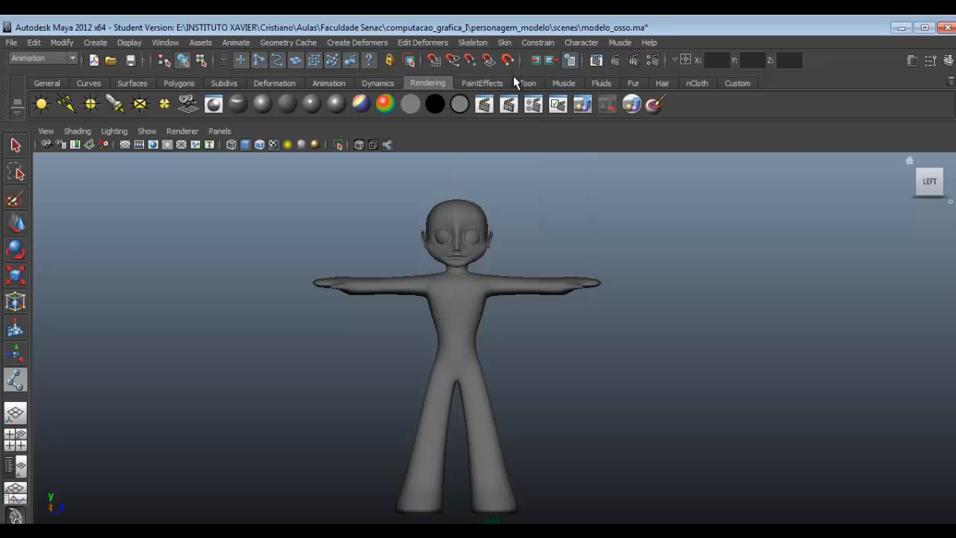
- Toggle XRay Joints while placing a four-joint test chain across the character's arm and torso
{"action": "left_click", "coordinate": [388, 145]}
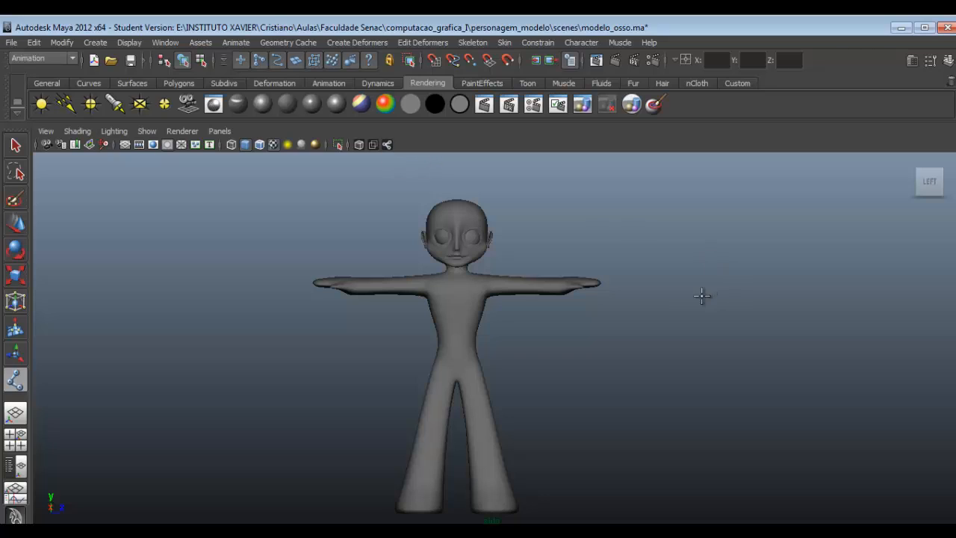
{"action": "left_click", "coordinate": [671, 294]}
{"action": "left_click", "coordinate": [529, 282]}
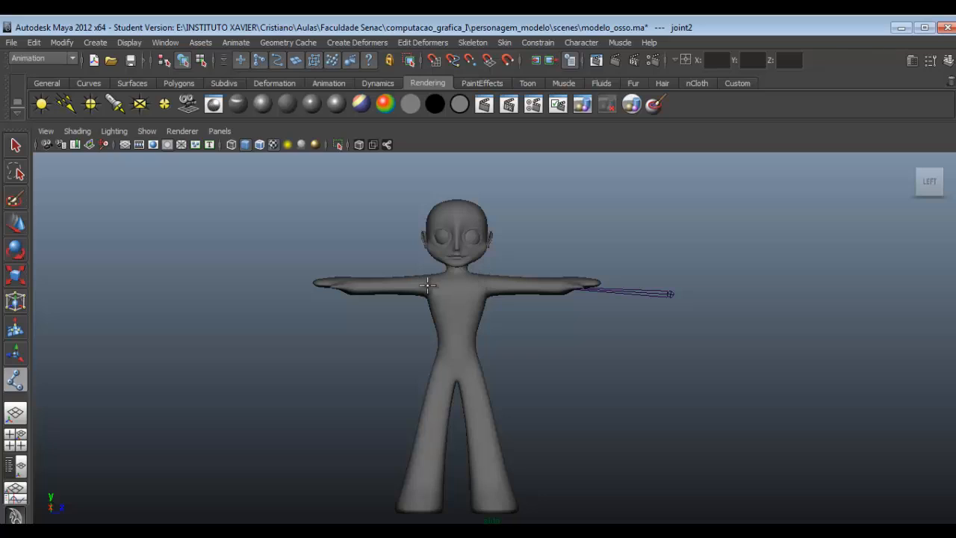
{"action": "left_click", "coordinate": [530, 354]}
{"action": "left_click", "coordinate": [387, 147]}
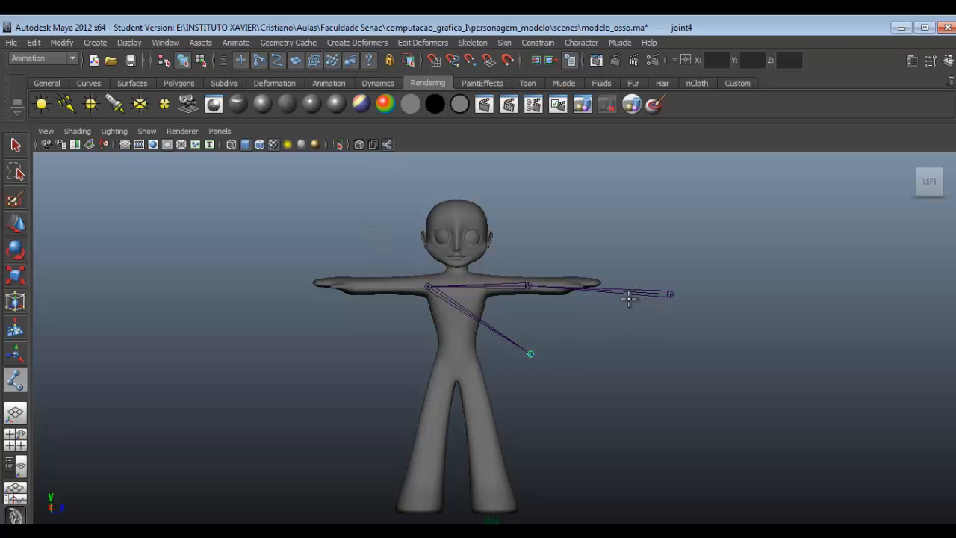
{"action": "left_click", "coordinate": [671, 295]}
- Undo all joints of the test chain across the arm and torso
{"action": "key", "text": "ctrl+z"}
{"action": "key", "text": "ctrl+z"}
{"action": "key", "text": "ctrl+z"}
{"action": "key", "text": "ctrl+z"}
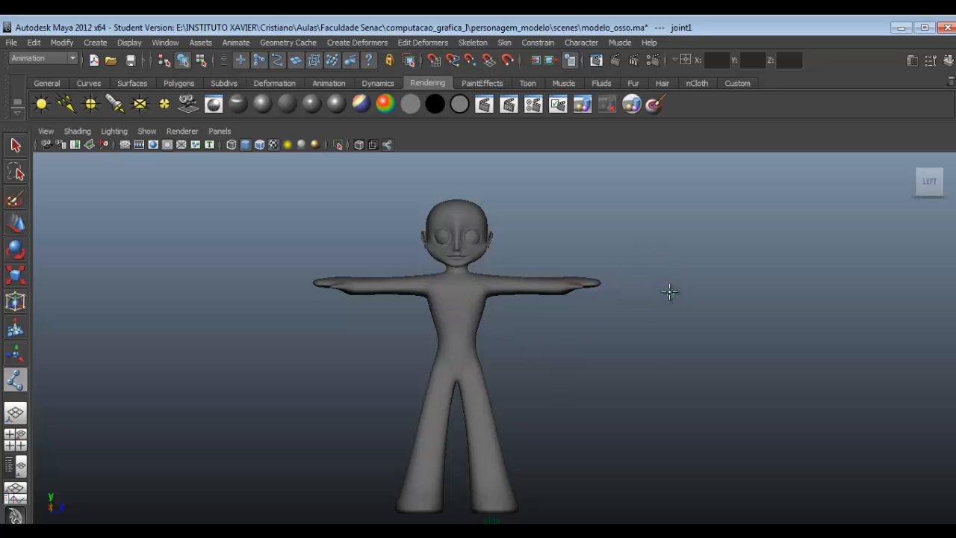
- Create a zigzag practice chain of five joints in the empty space beside the character and finish it
{"action": "left_click", "coordinate": [714, 243]}
{"action": "left_click", "coordinate": [691, 326]}
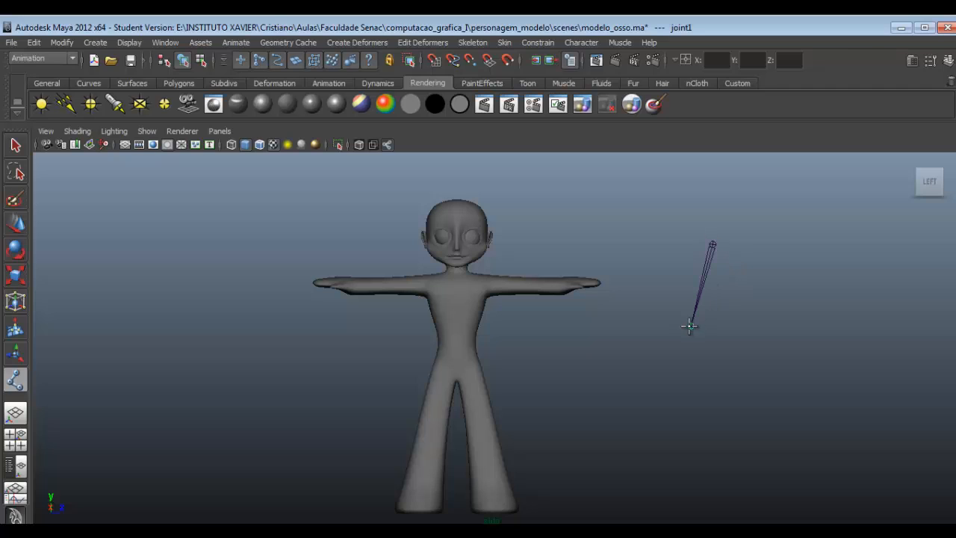
{"action": "left_click", "coordinate": [778, 377]}
{"action": "left_click", "coordinate": [614, 407]}
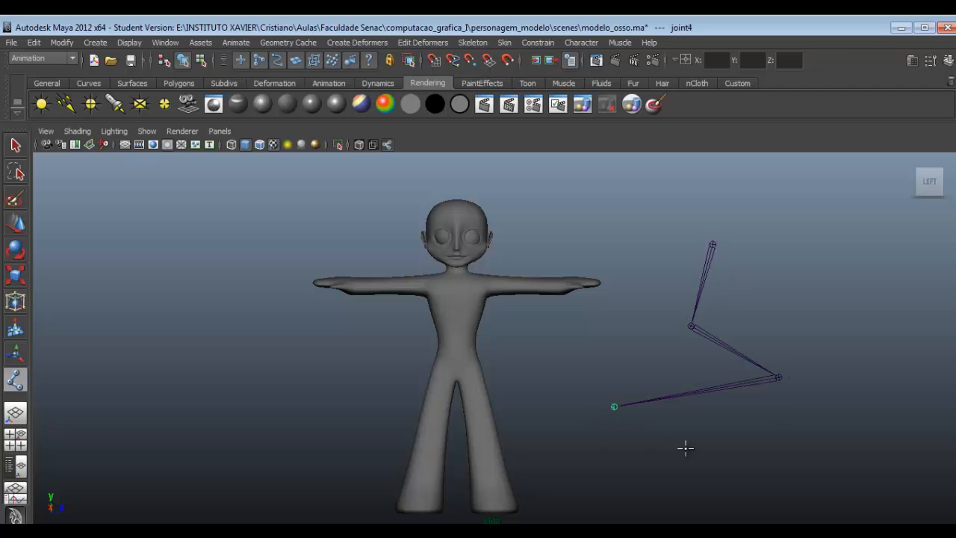
{"action": "left_click", "coordinate": [721, 469]}
{"action": "key", "text": "Return"}
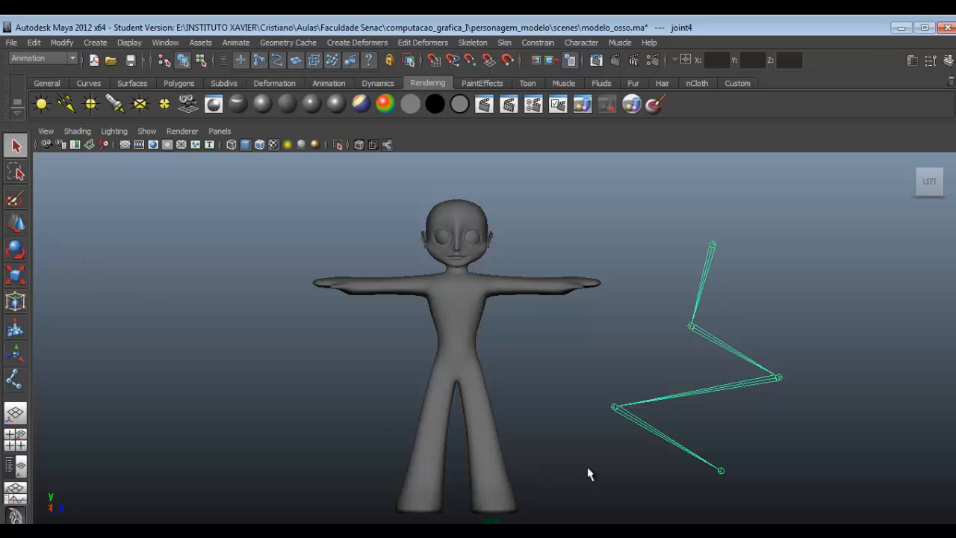
- Select different joints of the practice chain and rotate its third joint so the bones below swing upward
{"action": "left_click_drag", "start_coordinate": [748, 456], "coordinate": [744, 456]}
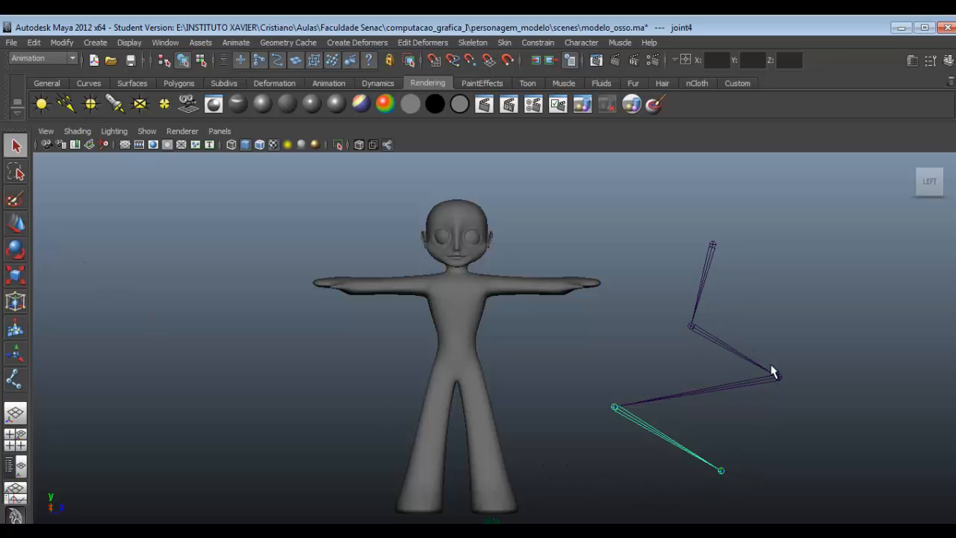
{"action": "left_click_drag", "start_coordinate": [781, 383], "coordinate": [769, 386]}
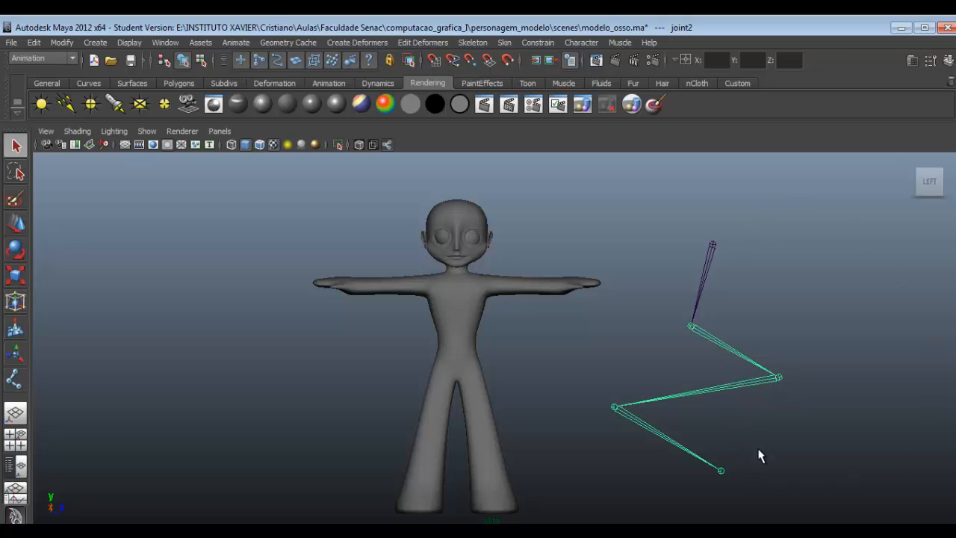
{"action": "key", "text": "Down"}
{"action": "key", "text": "e"}
{"action": "left_click_drag", "start_coordinate": [777, 397], "coordinate": [743, 398]}
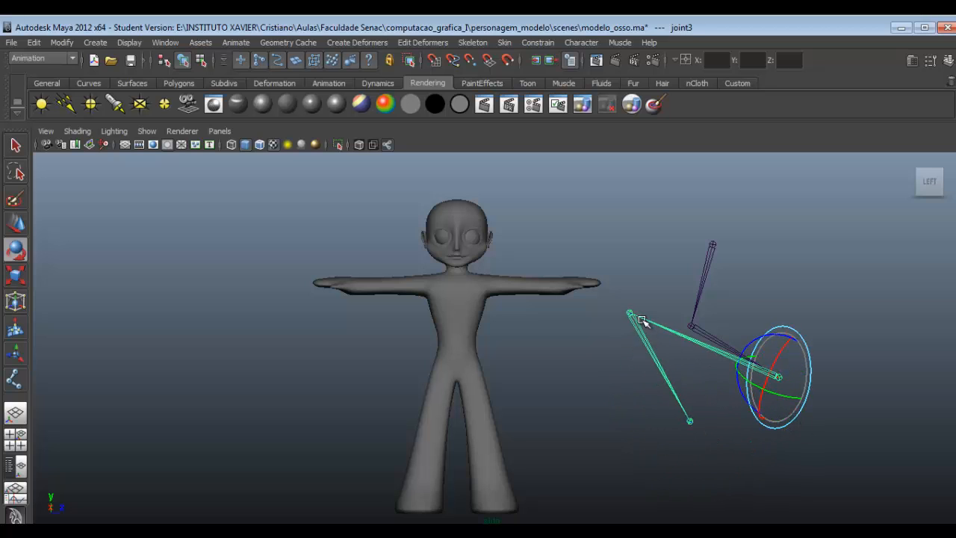
{"action": "key", "text": "Down"}
{"action": "left_click_drag", "start_coordinate": [640, 315], "coordinate": [698, 214]}
- Select the practice chain's root joint, try rotating it, and delete the entire chain
{"action": "left_click", "coordinate": [710, 244]}
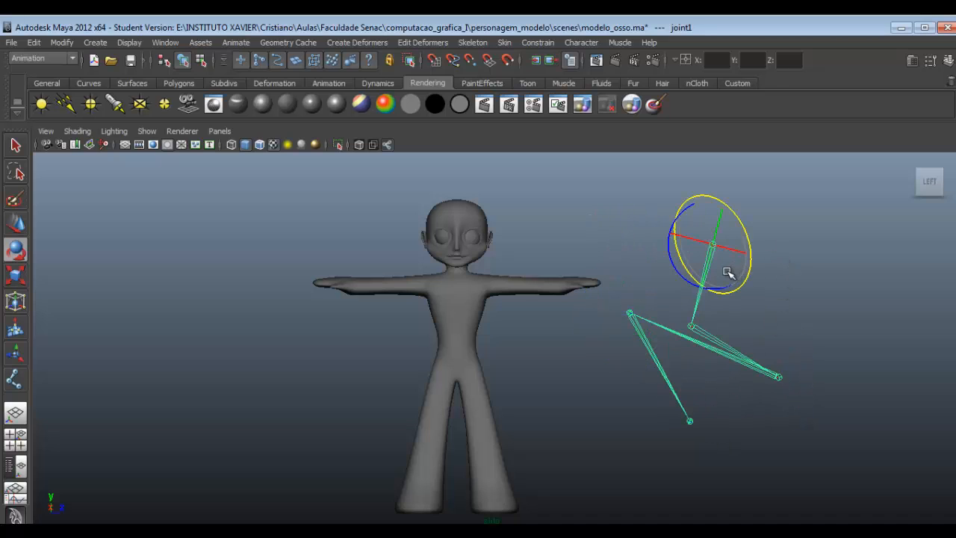
{"action": "left_click_drag", "start_coordinate": [727, 271], "coordinate": [689, 264]}
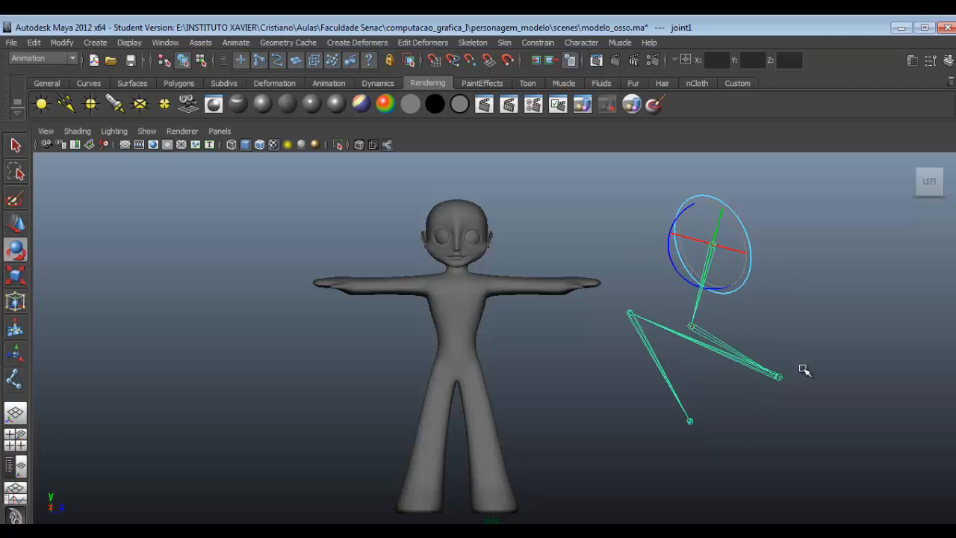
{"action": "key", "text": "q"}
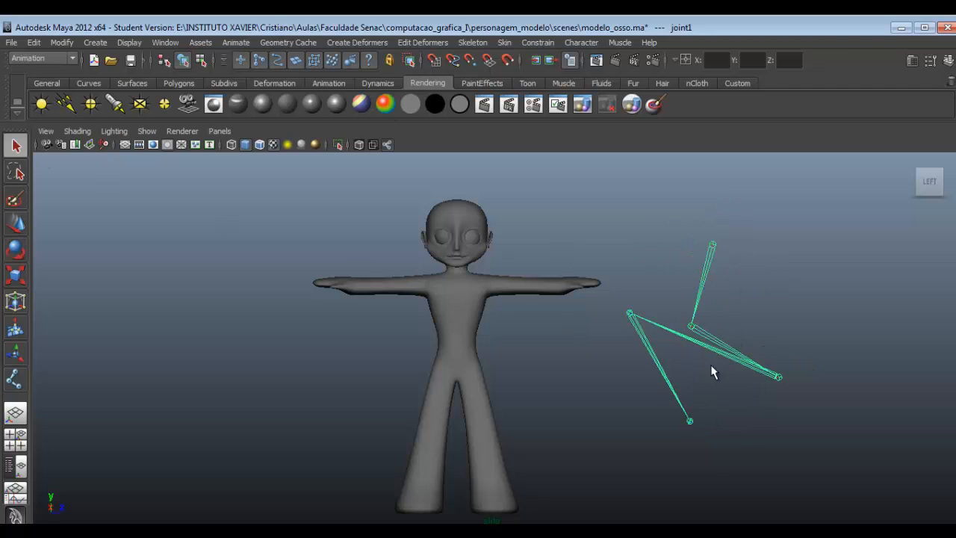
{"action": "key", "text": "Delete"}
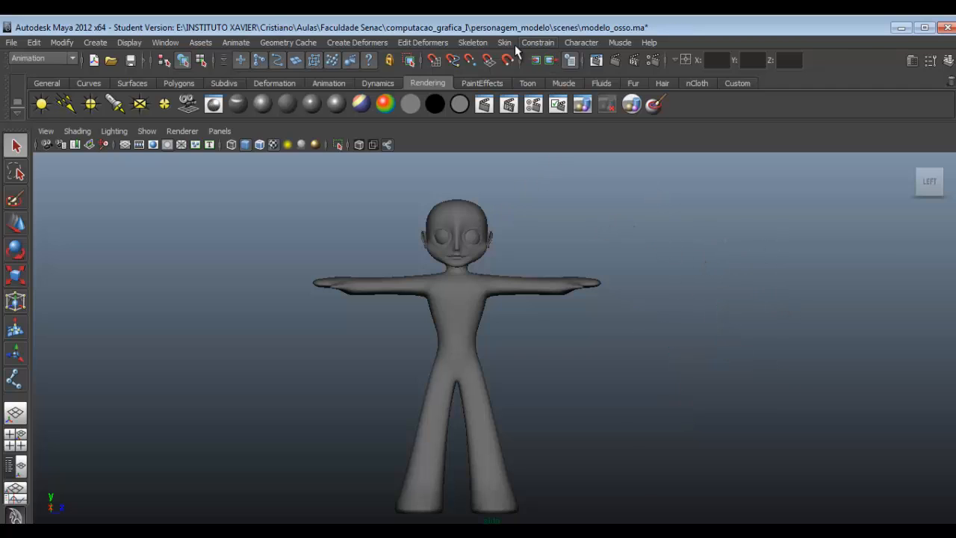
- Create a joint chain in the character's right leg with joints at the hip, knee and ankle
{"action": "left_click", "coordinate": [475, 43]}
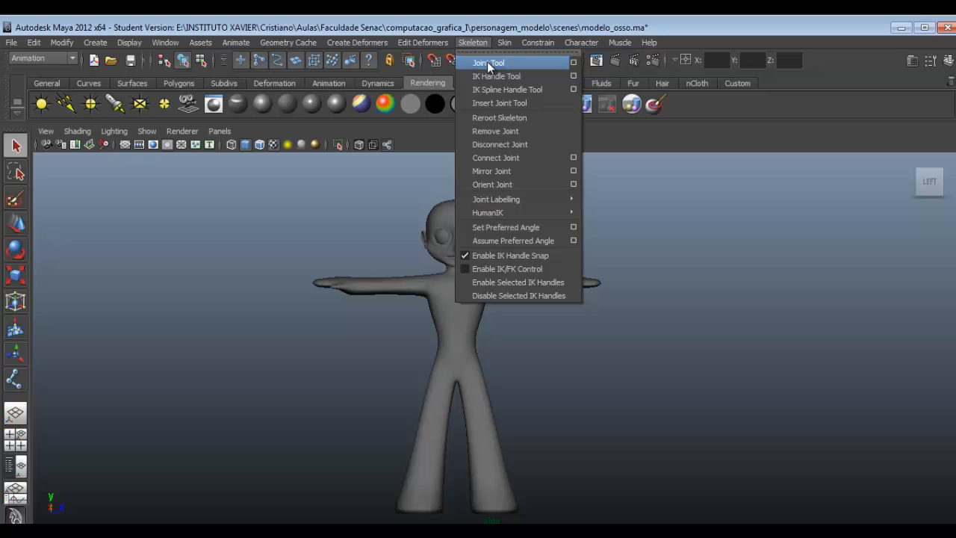
{"action": "left_click", "coordinate": [488, 64]}
{"action": "middle_click_drag", "start_coordinate": [523, 405], "coordinate": [545, 343], "text": "alt"}
{"action": "scroll", "coordinate": [502, 352], "scroll_direction": "up", "scroll_amount": 4}
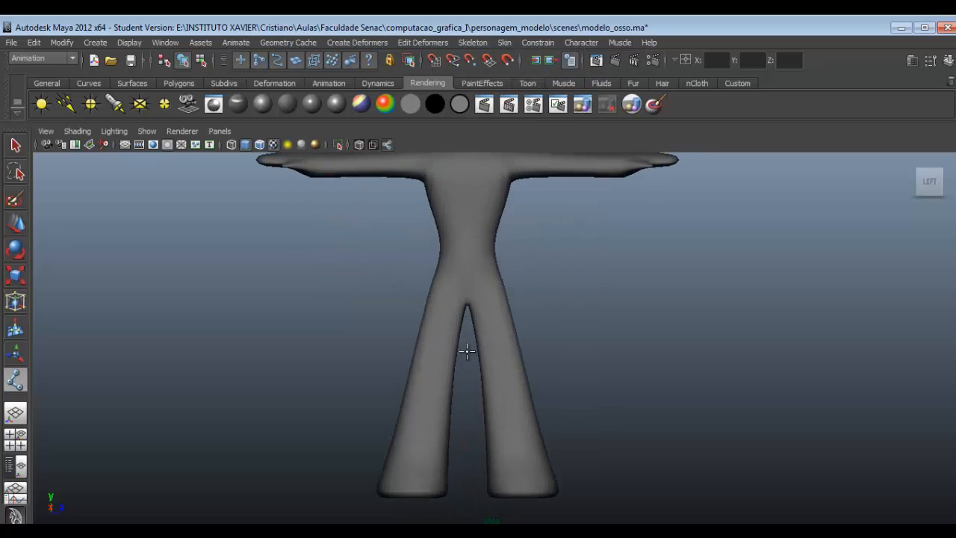
{"action": "scroll", "coordinate": [448, 345], "scroll_direction": "up", "scroll_amount": 1}
{"action": "middle_click_drag", "start_coordinate": [454, 346], "coordinate": [504, 329], "text": "alt"}
{"action": "scroll", "coordinate": [504, 328], "scroll_direction": "up", "scroll_amount": 1}
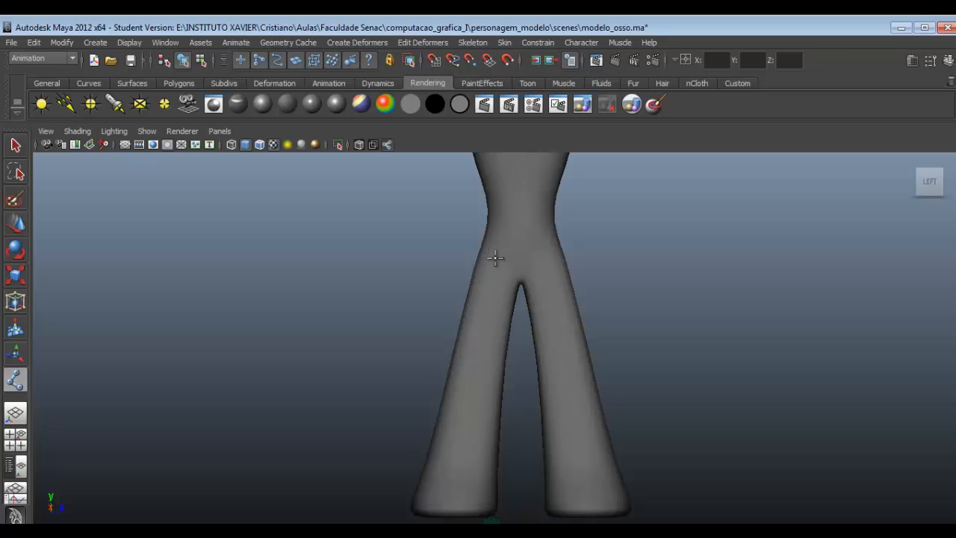
{"action": "middle_click_drag", "start_coordinate": [493, 257], "coordinate": [538, 349], "text": "alt"}
{"action": "middle_click_drag", "start_coordinate": [538, 208], "coordinate": [555, 280], "text": "alt"}
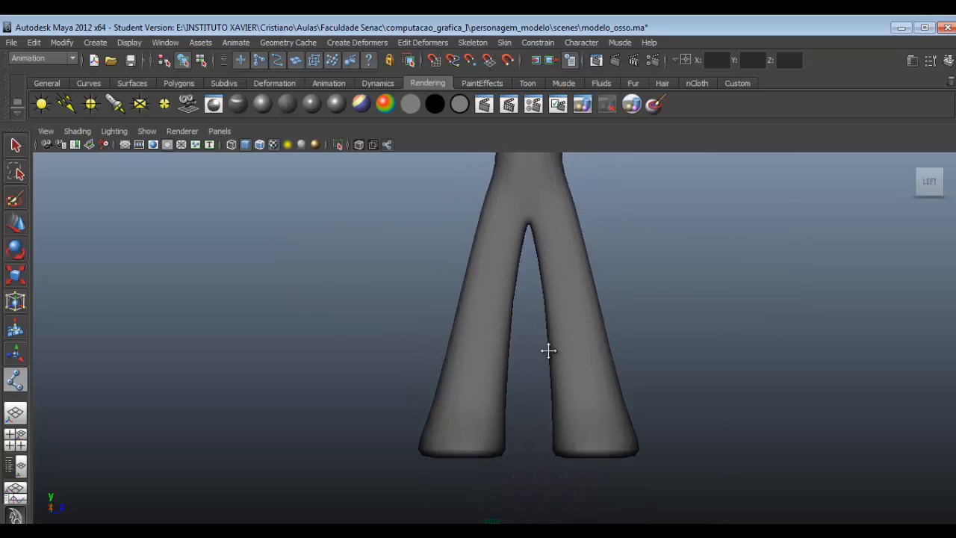
{"action": "middle_click_drag", "start_coordinate": [548, 350], "coordinate": [564, 371], "text": "alt"}
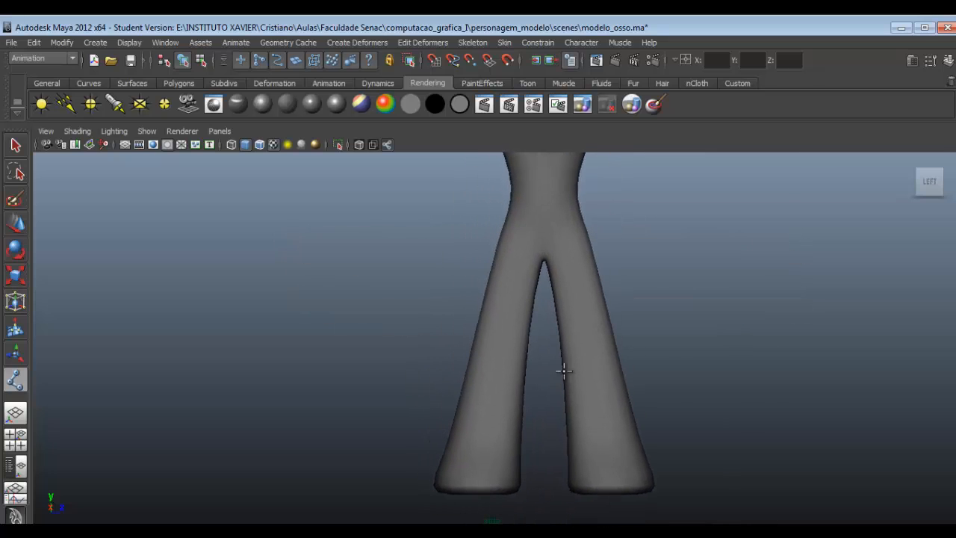
{"action": "left_click", "coordinate": [520, 231]}
{"action": "left_click", "coordinate": [500, 341]}
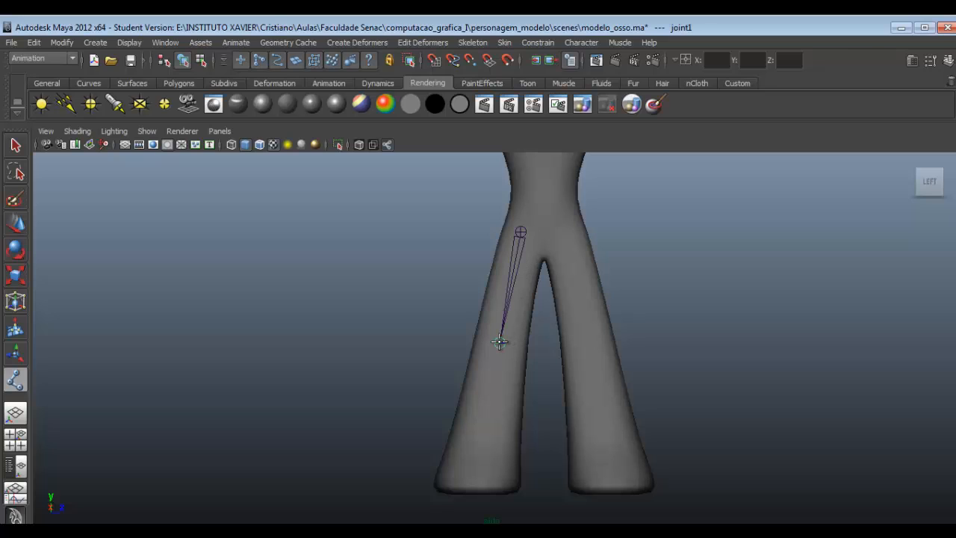
{"action": "left_click", "coordinate": [485, 453]}
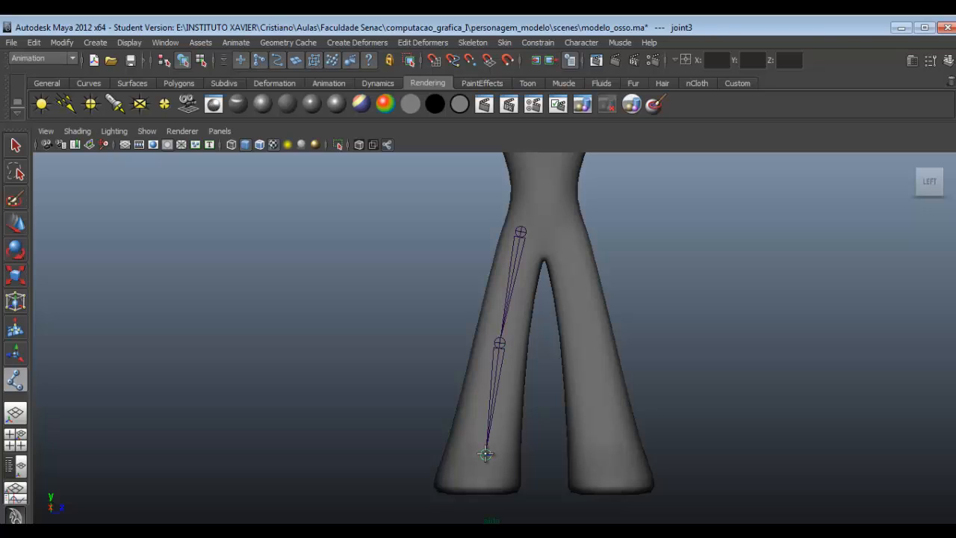
- Extend the leg chain with a joint at the ball of the foot and one just past the toes, and finish it
{"action": "left_click", "coordinate": [447, 479]}
{"action": "left_click", "coordinate": [419, 481]}
{"action": "key", "text": "Return"}
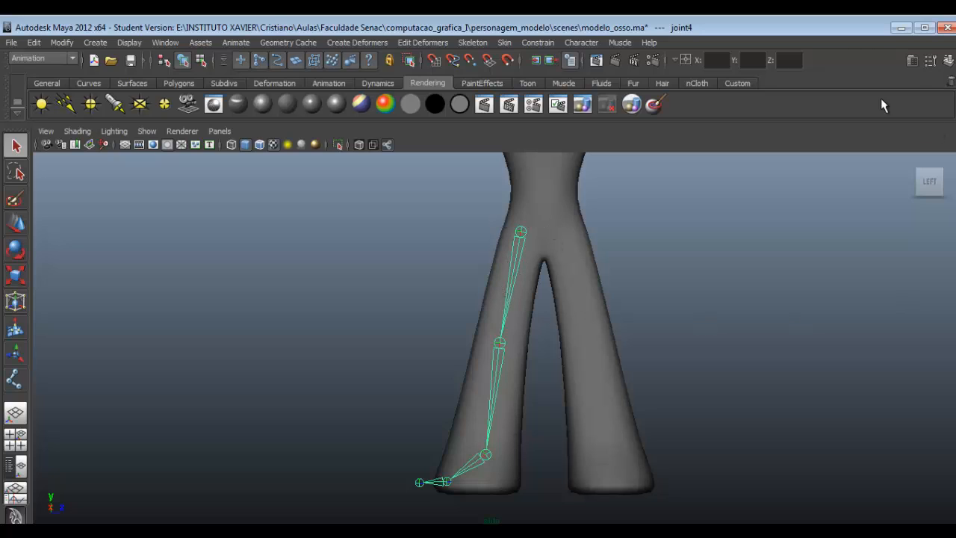
- Try Radius values of 9 and 1 on the ball joint of the foot and undo both changes
{"action": "left_click", "coordinate": [913, 67]}
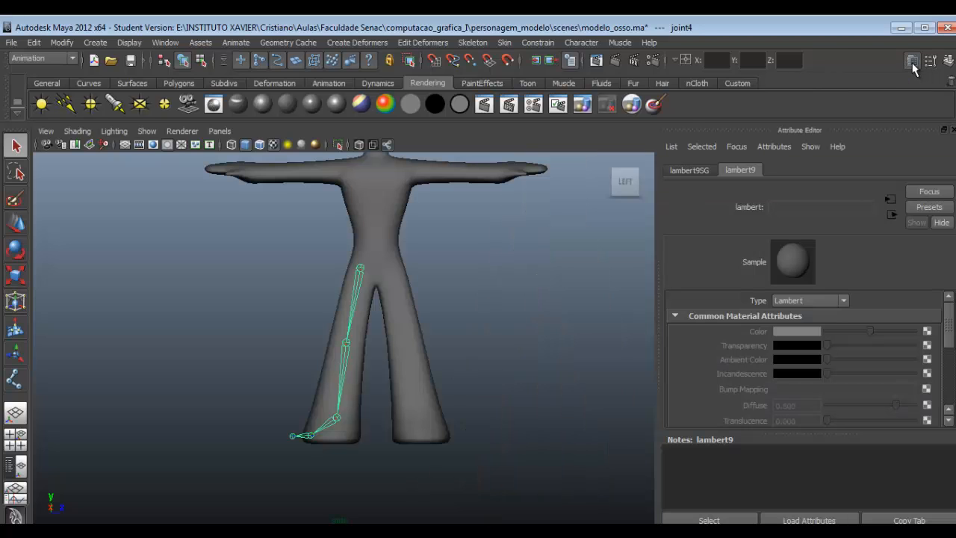
{"action": "left_click", "coordinate": [300, 443]}
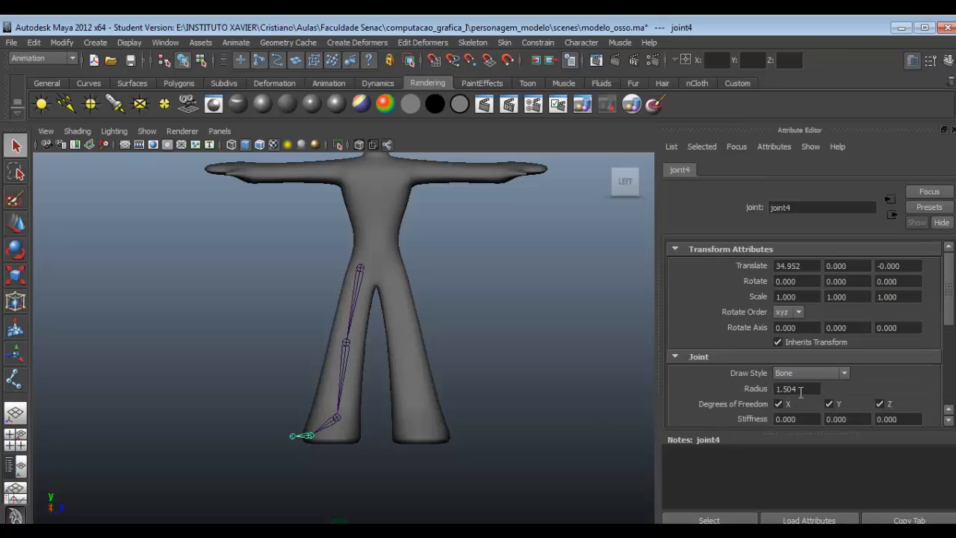
{"action": "left_click_drag", "start_coordinate": [800, 389], "coordinate": [764, 389]}
{"action": "type", "text": "9"}
{"action": "key", "text": "Return"}
{"action": "type", "text": "1"}
{"action": "key", "text": "Return"}
{"action": "key", "text": "ctrl+z"}
{"action": "key", "text": "ctrl+z"}
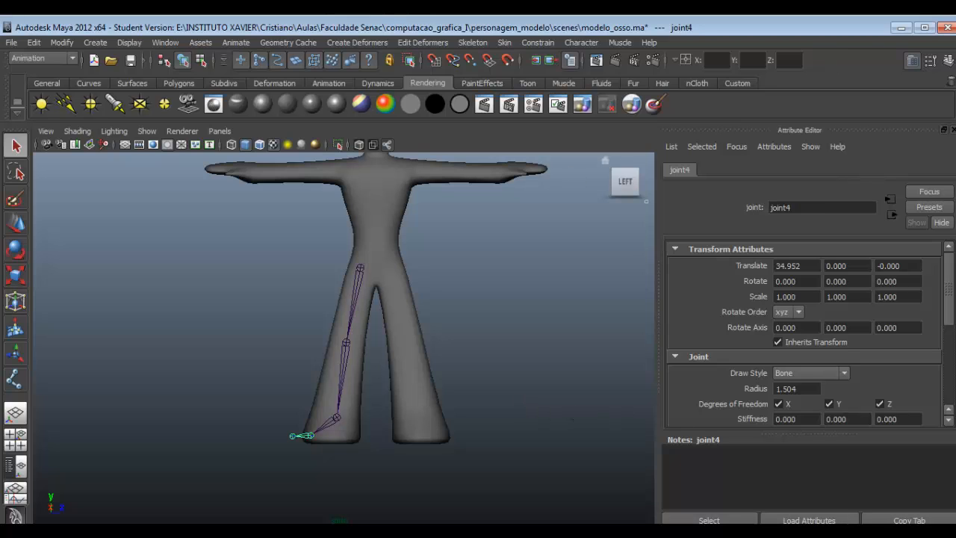
{"action": "left_click", "coordinate": [912, 60]}
- Set the joint display size to 4.31 in the Kinematics preferences and close them
{"action": "left_click", "coordinate": [175, 42]}
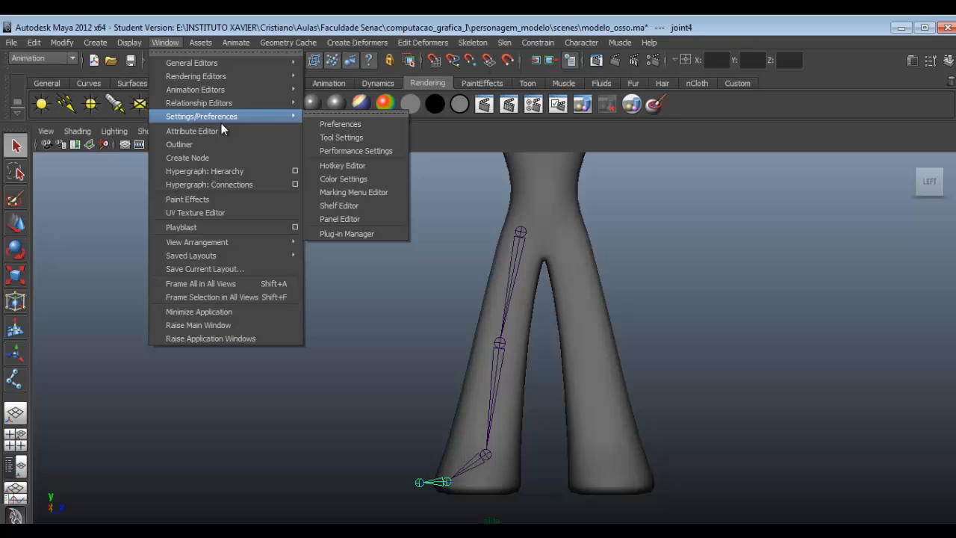
{"action": "mouse_move", "coordinate": [288, 119]}
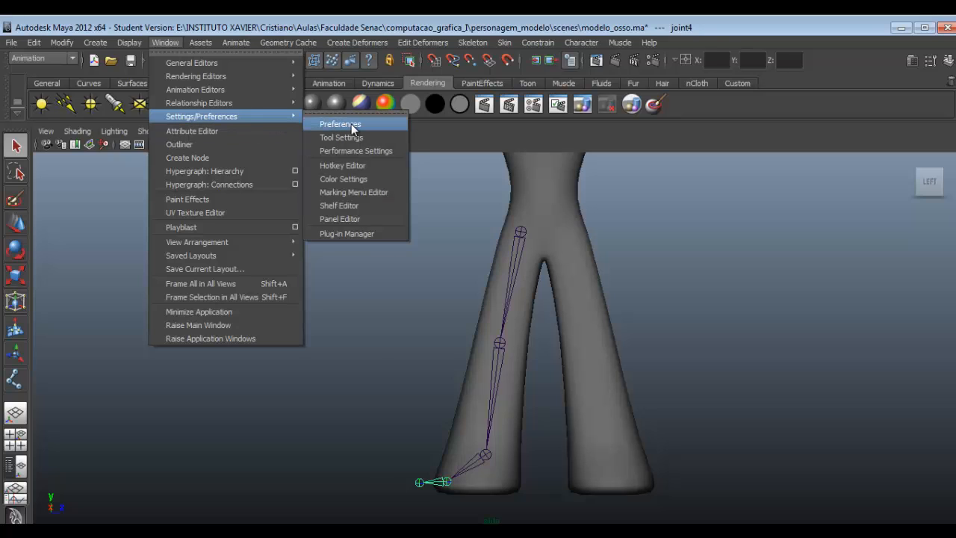
{"action": "left_click", "coordinate": [351, 123]}
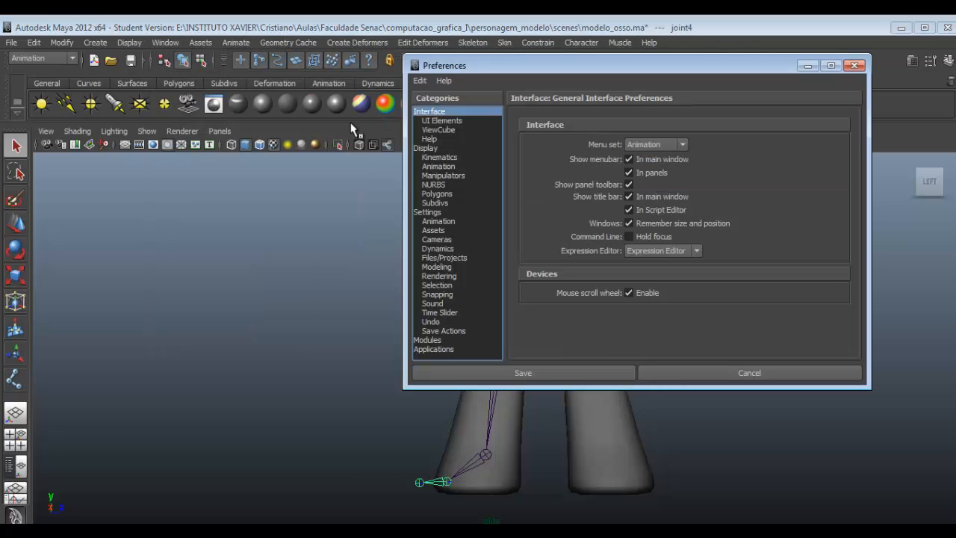
{"action": "left_click", "coordinate": [439, 158]}
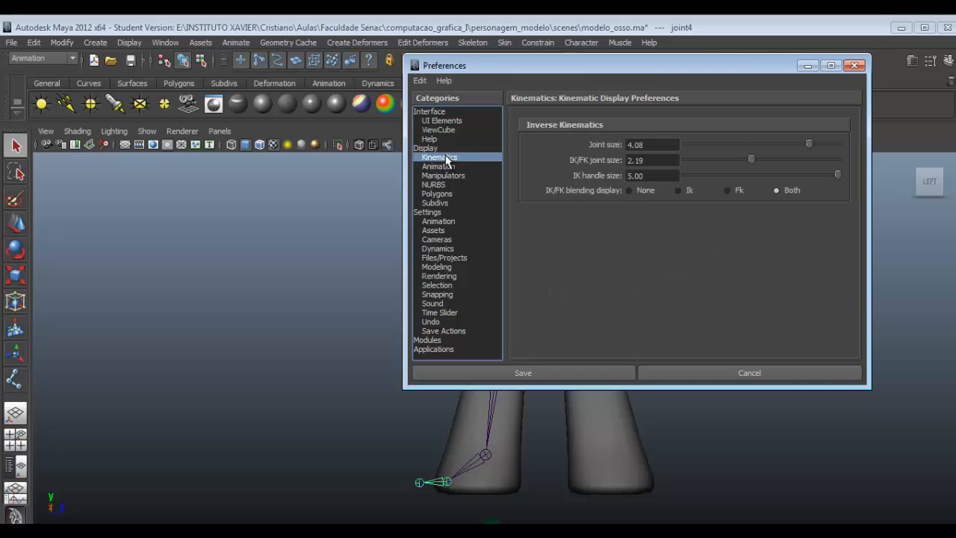
{"action": "left_click_drag", "start_coordinate": [809, 143], "coordinate": [752, 143]}
{"action": "left_click_drag", "start_coordinate": [717, 65], "coordinate": [315, 32]}
{"action": "left_click_drag", "start_coordinate": [337, 112], "coordinate": [395, 121]}
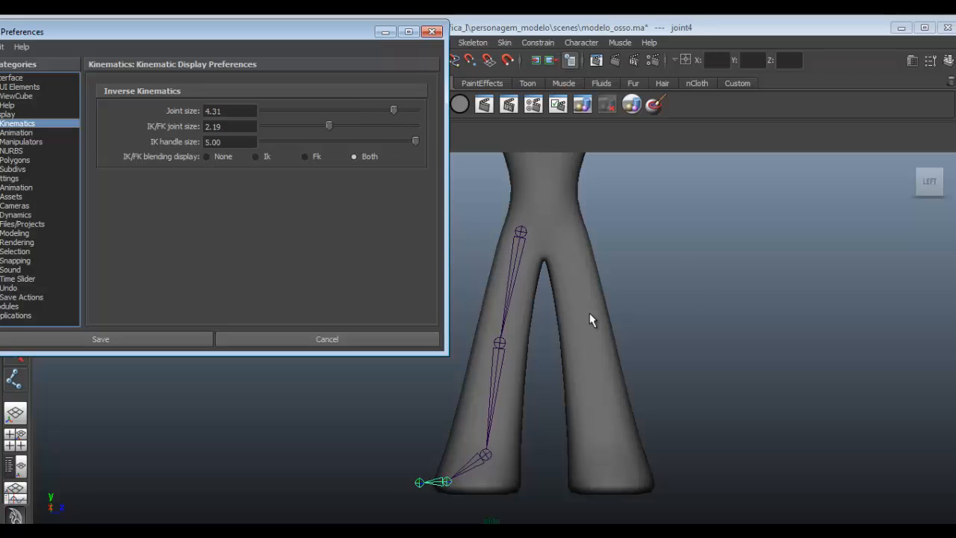
{"action": "left_click", "coordinate": [433, 31]}
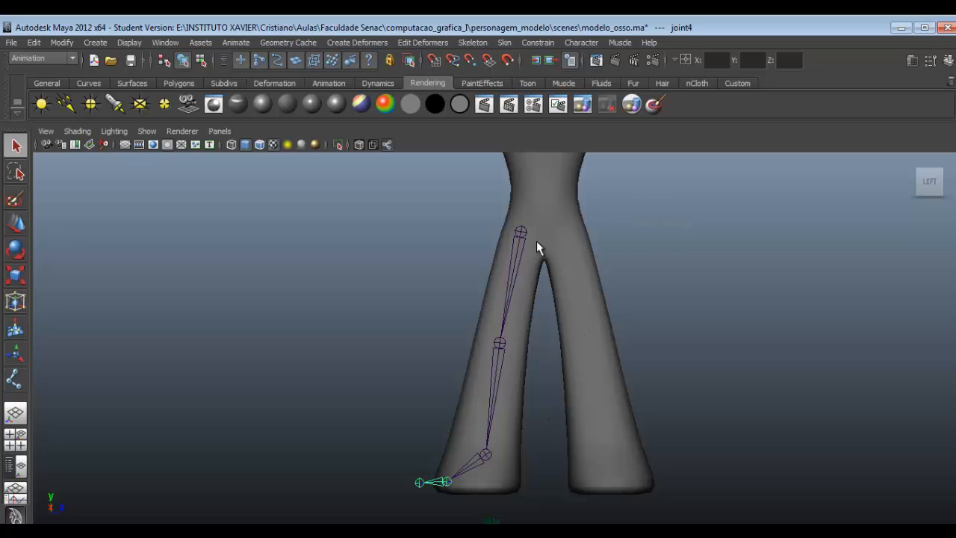
- Show the Channel Box and rename the leg chain's root joint at the hip as d_bacia
{"action": "left_click", "coordinate": [948, 61]}
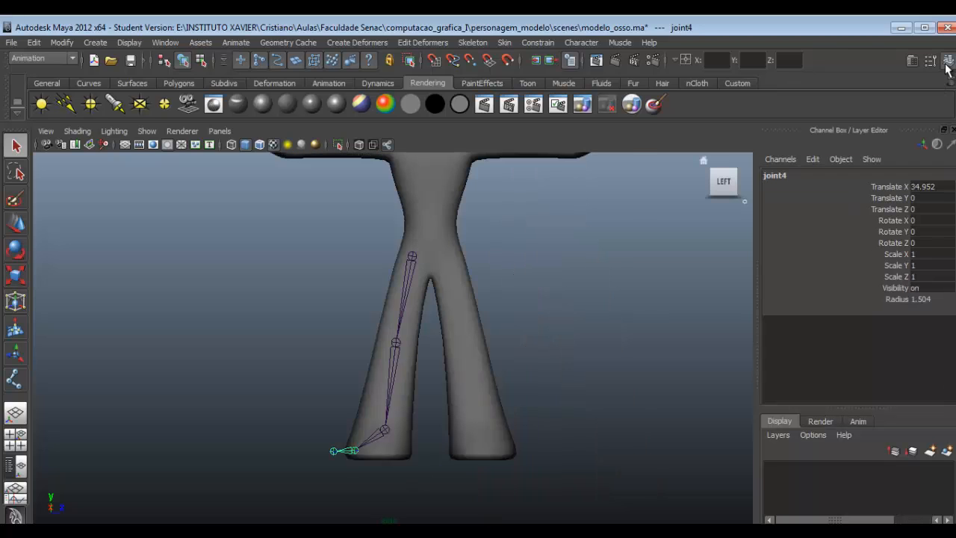
{"action": "left_click_drag", "start_coordinate": [420, 250], "coordinate": [426, 257]}
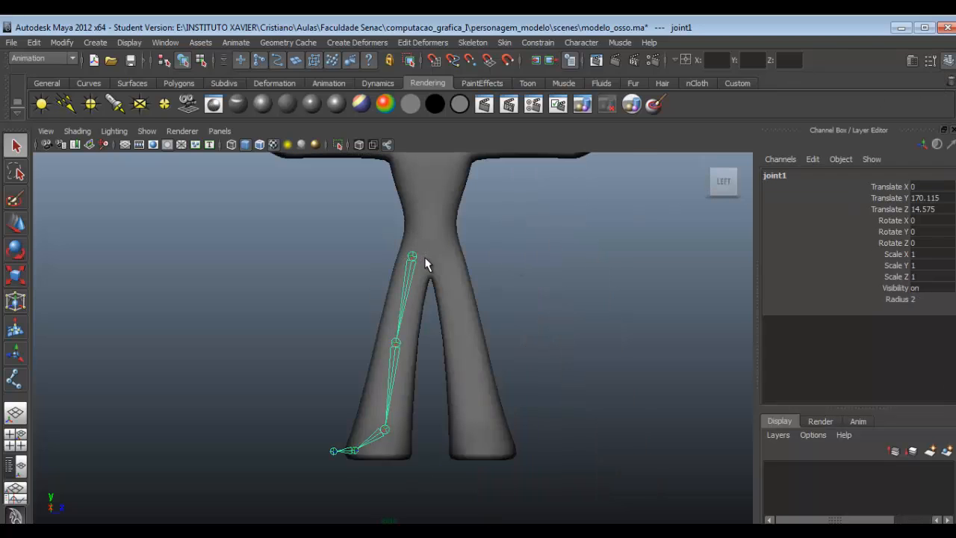
{"action": "left_click", "coordinate": [356, 269]}
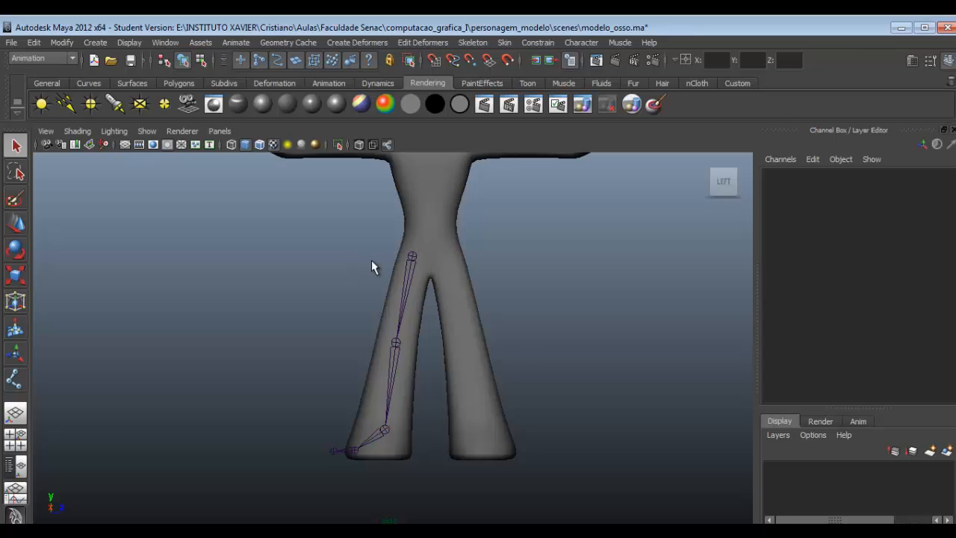
{"action": "left_click", "coordinate": [412, 256]}
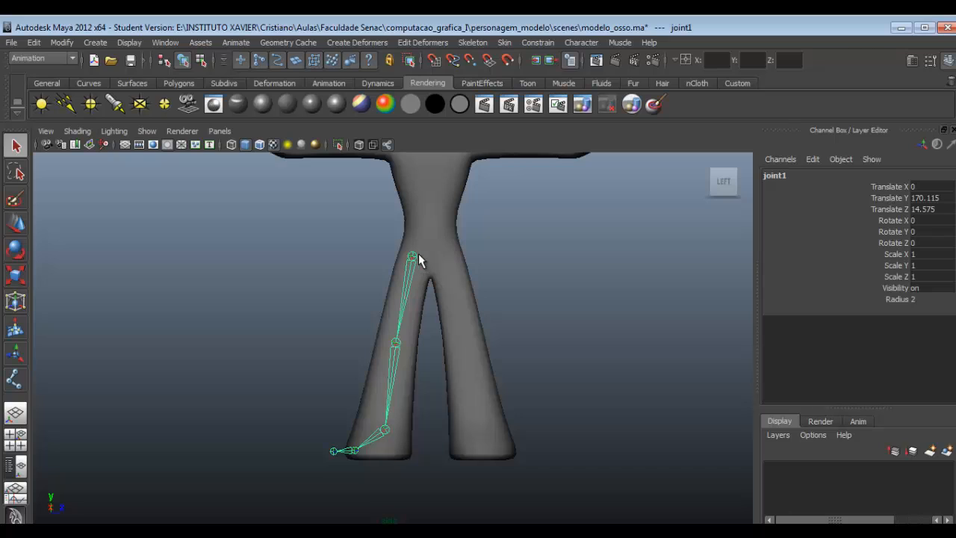
{"action": "double_click", "coordinate": [776, 178]}
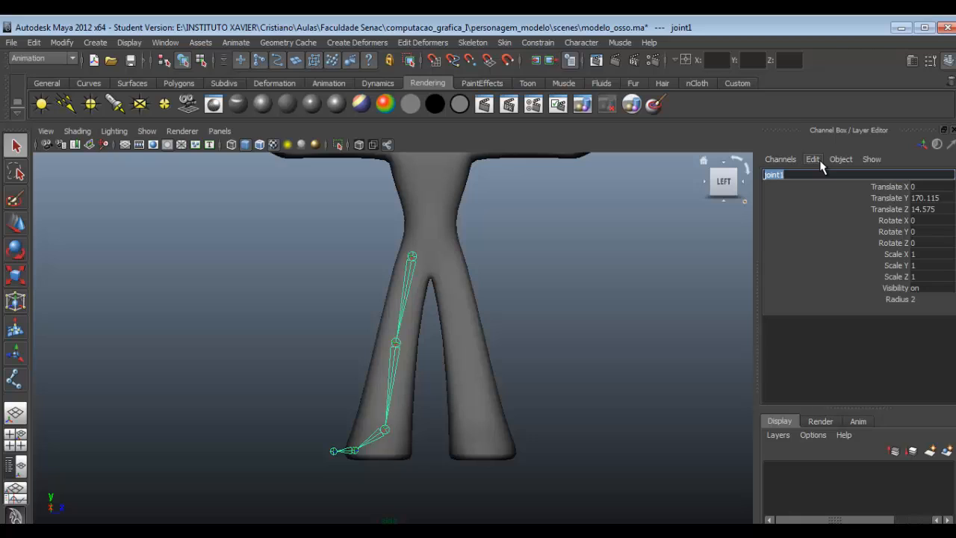
{"action": "type", "text": "d_bacia"}
{"action": "key", "text": "Return"}
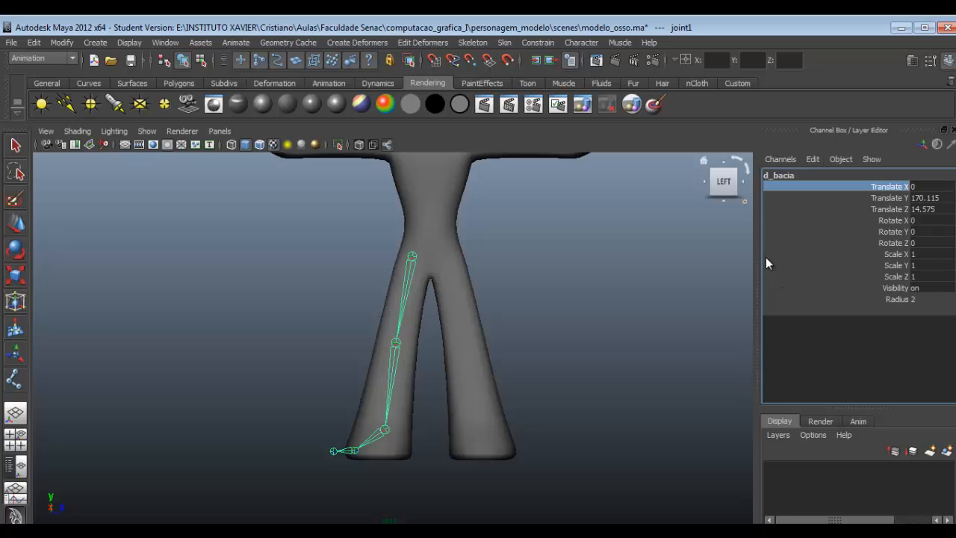
{"action": "left_click", "coordinate": [806, 174]}
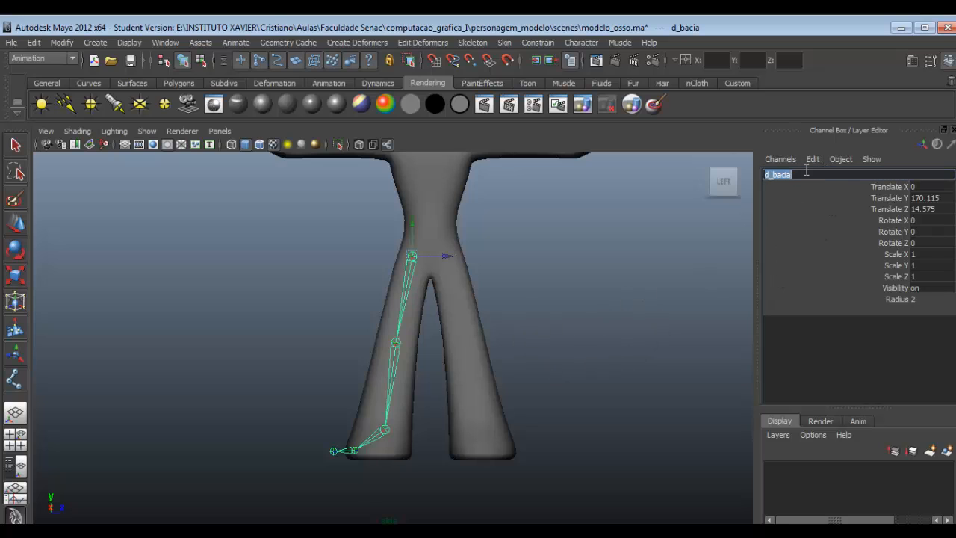
- Rename the knee joint below the hip as d_joelho
{"action": "key", "text": "Down"}
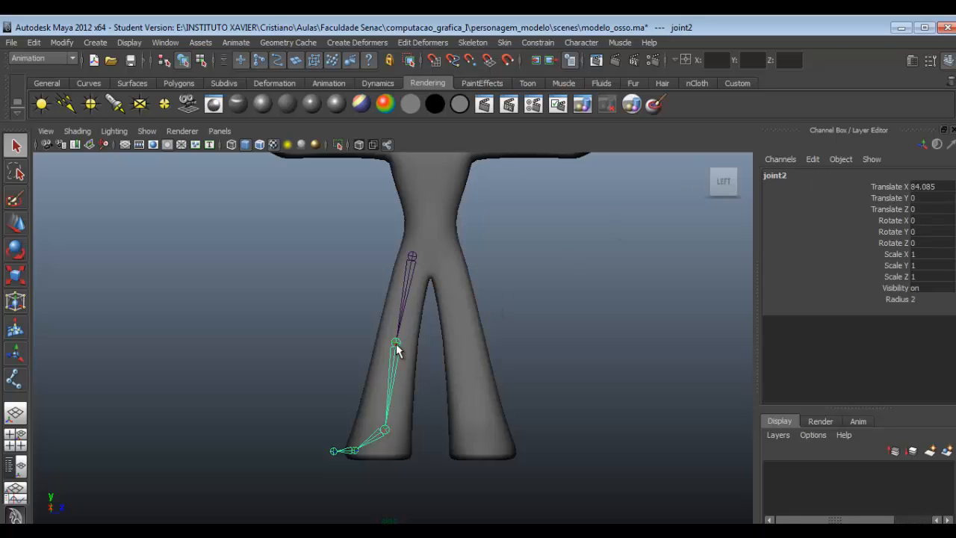
{"action": "left_click", "coordinate": [791, 175]}
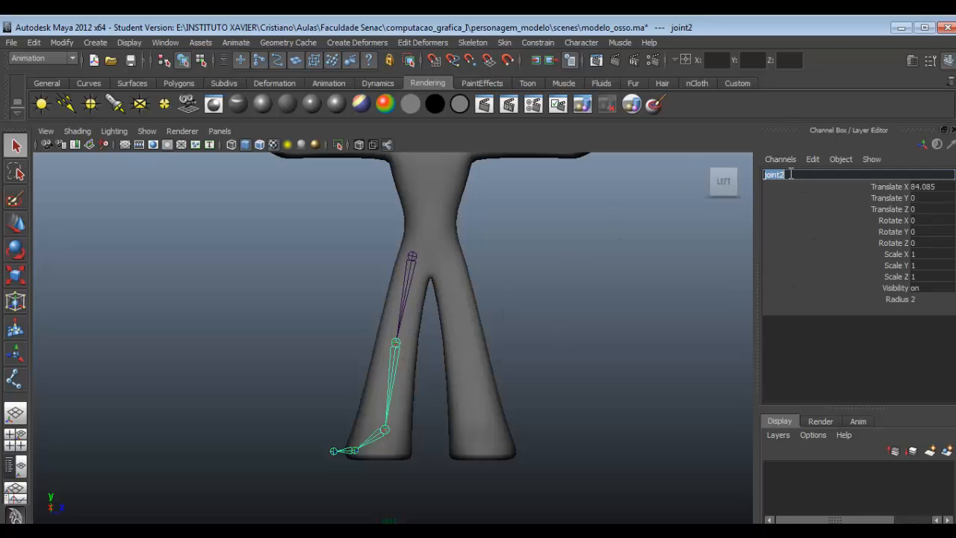
{"action": "type", "text": "d_joelho"}
{"action": "key", "text": "Return"}
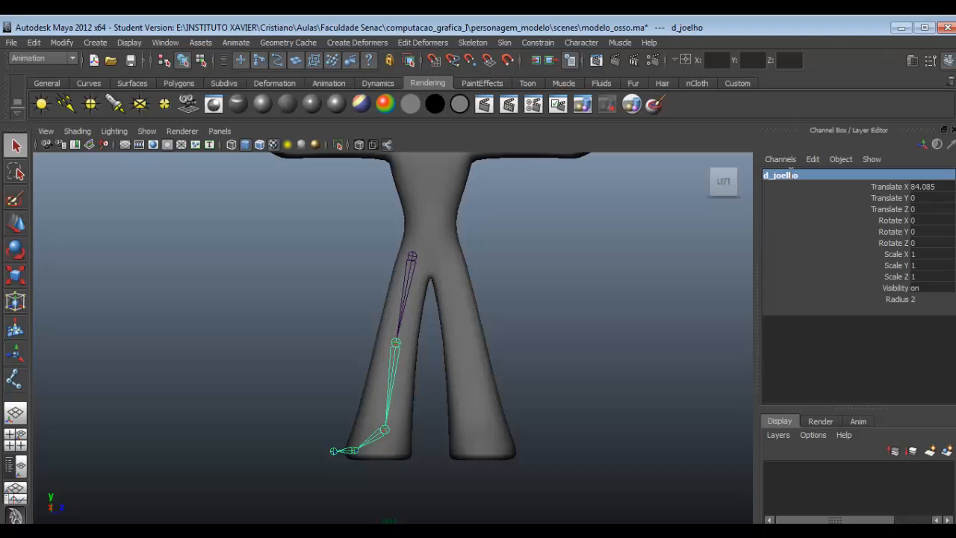
- Rename the ankle joint as d_pe
{"action": "key", "text": "Down"}
{"action": "left_click", "coordinate": [790, 174]}
{"action": "type", "text": "d"}
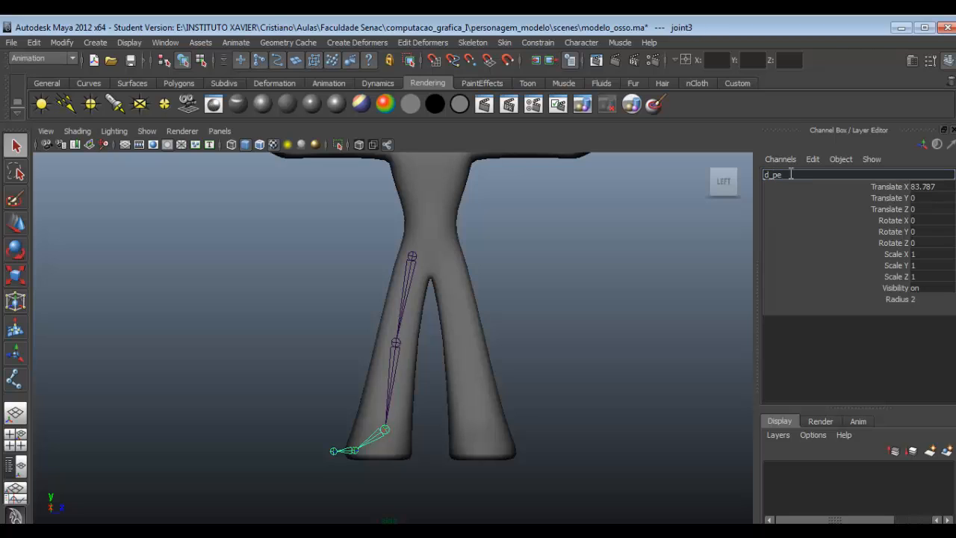
{"action": "type", "text": "_pe"}
{"action": "key", "text": "Return"}
- Rename the joint at the ball of the foot as d_dedo
{"action": "key", "text": "Down"}
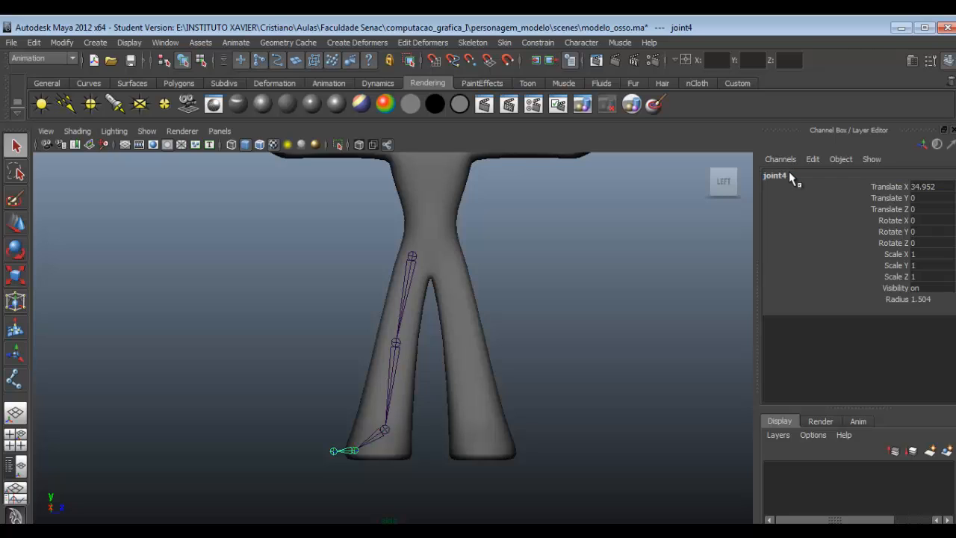
{"action": "left_click", "coordinate": [789, 173]}
{"action": "type", "text": "d_dedo"}
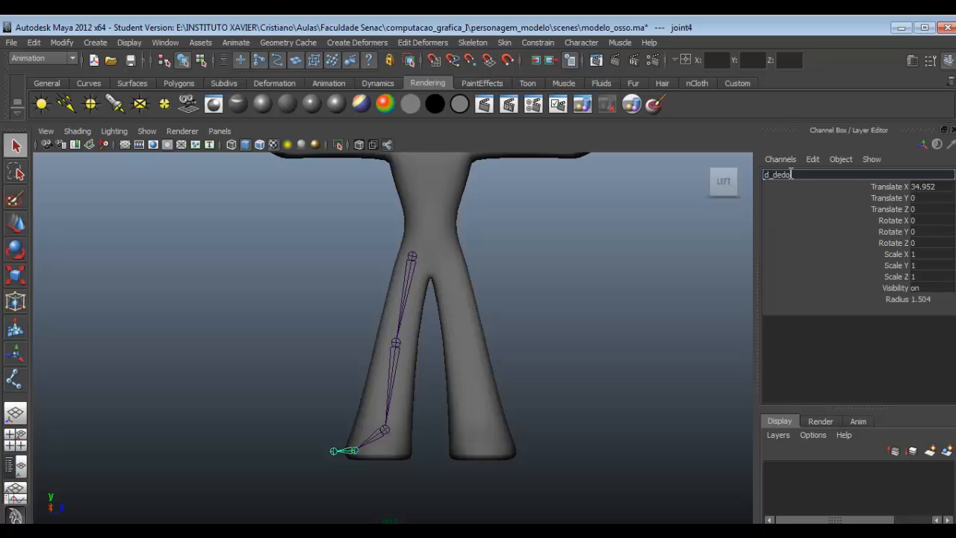
{"action": "key", "text": "Return"}
- Rename the last joint of the leg chain, past the toes, as d_dedo_final
{"action": "key", "text": "Down"}
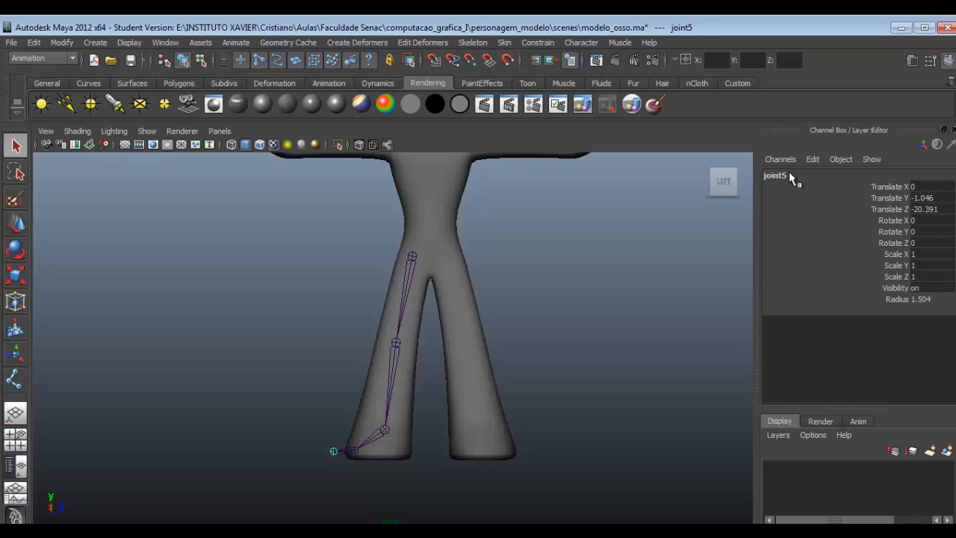
{"action": "left_click", "coordinate": [790, 174]}
{"action": "type", "text": "d_dedo_final"}
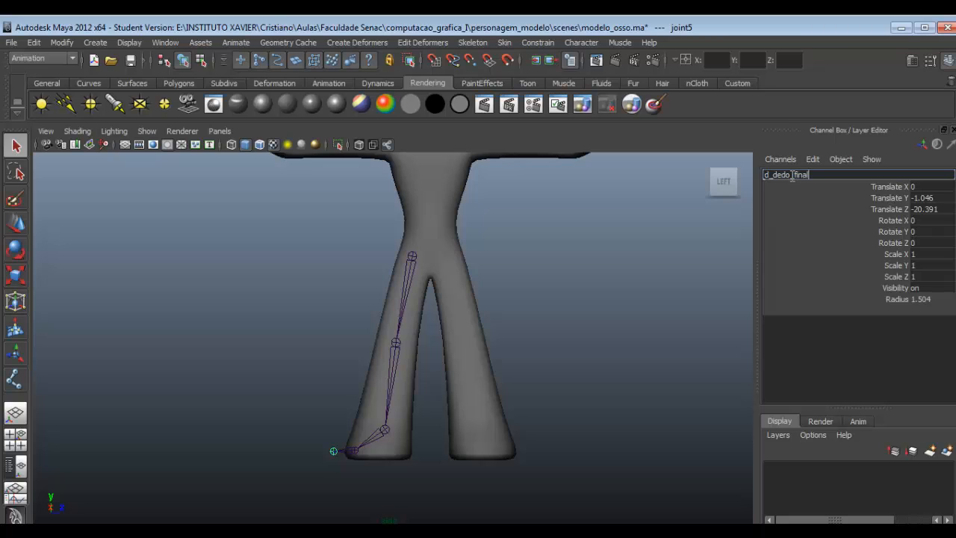
{"action": "key", "text": "Return"}
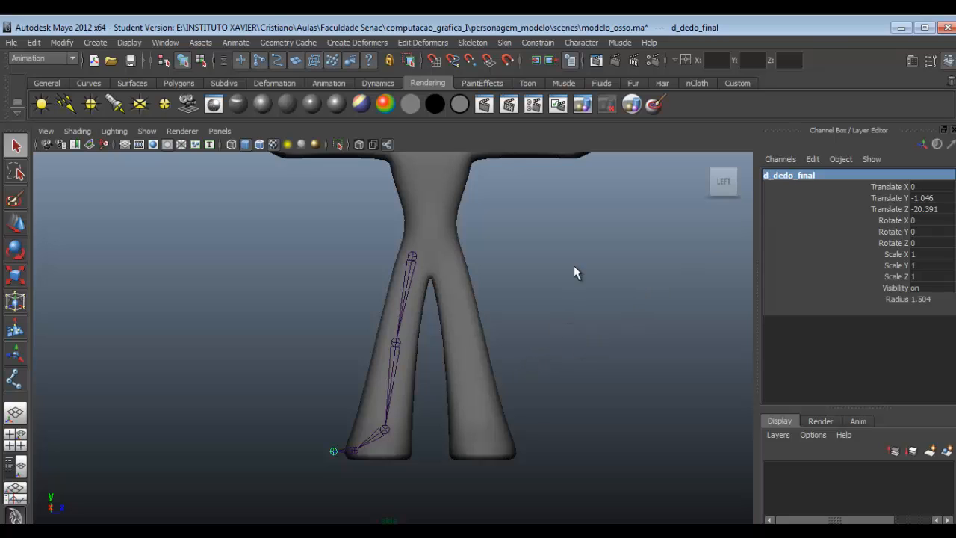
- Create a four-joint arm chain with the Joint Tool, running from beside the neck through the shoulder and elbow to the forearm near the wrist
{"action": "middle_click_drag", "start_coordinate": [476, 306], "coordinate": [511, 359], "text": "alt"}
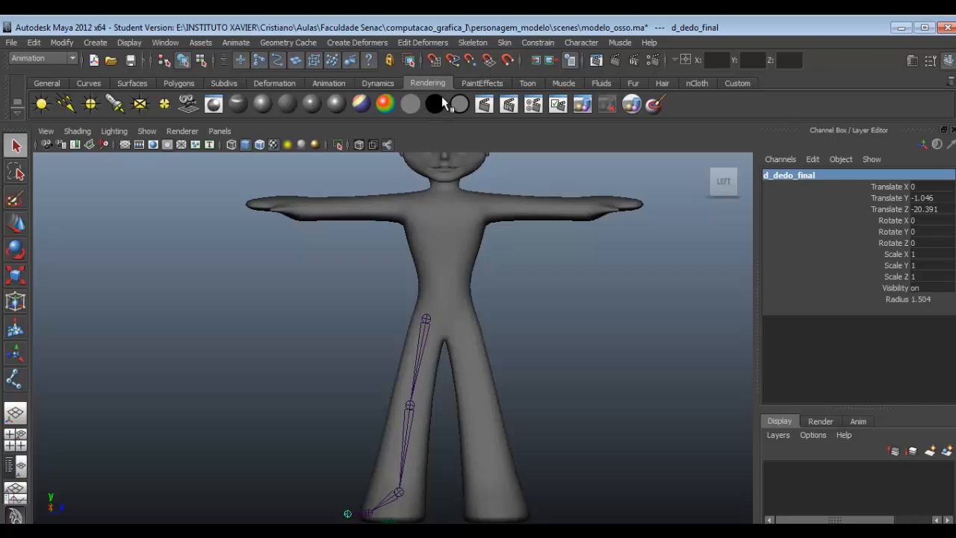
{"action": "left_click", "coordinate": [475, 43]}
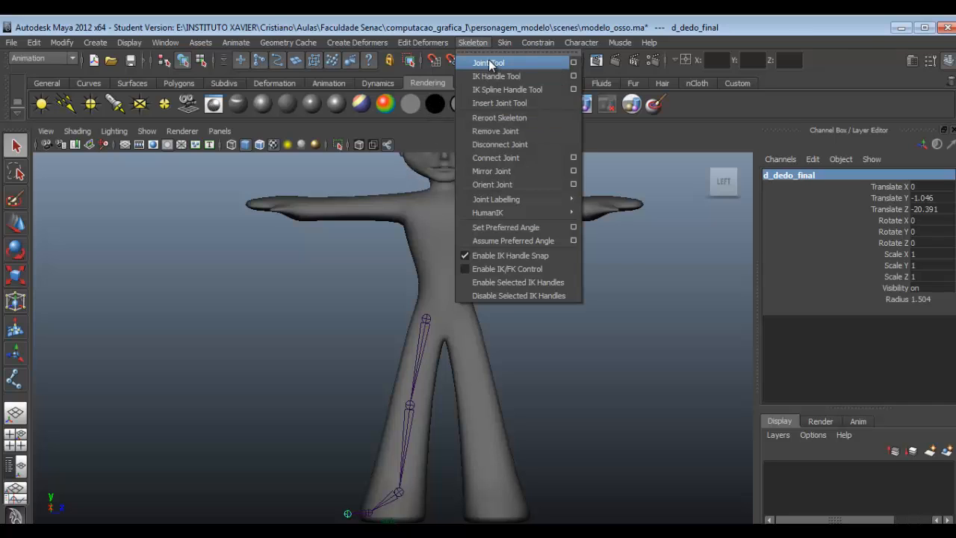
{"action": "left_click", "coordinate": [493, 64]}
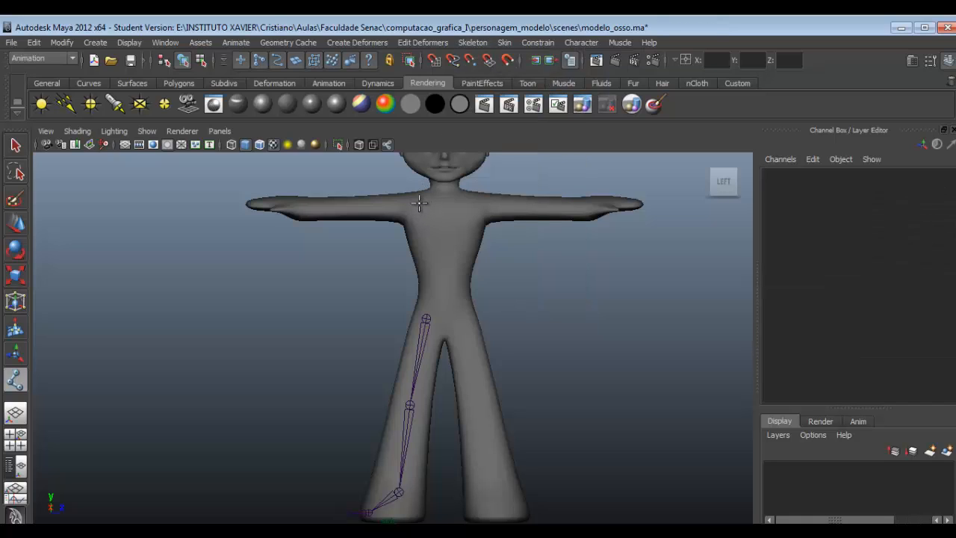
{"action": "left_click", "coordinate": [419, 203]}
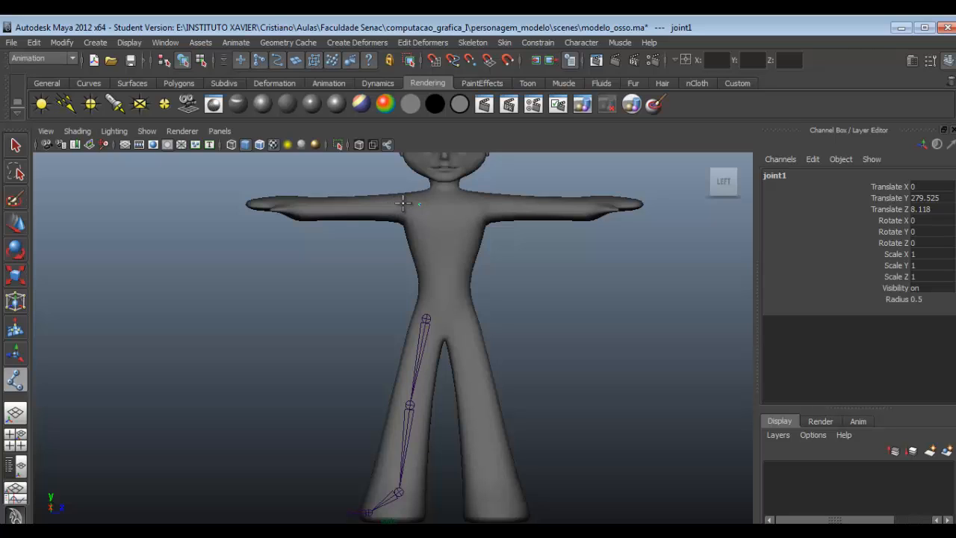
{"action": "left_click", "coordinate": [402, 203]}
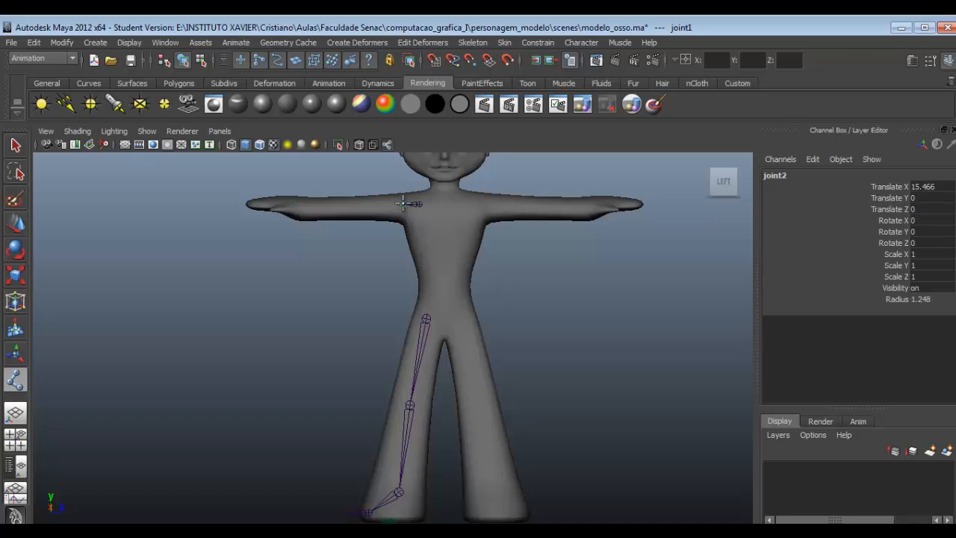
{"action": "left_click", "coordinate": [349, 205]}
{"action": "left_click", "coordinate": [306, 206]}
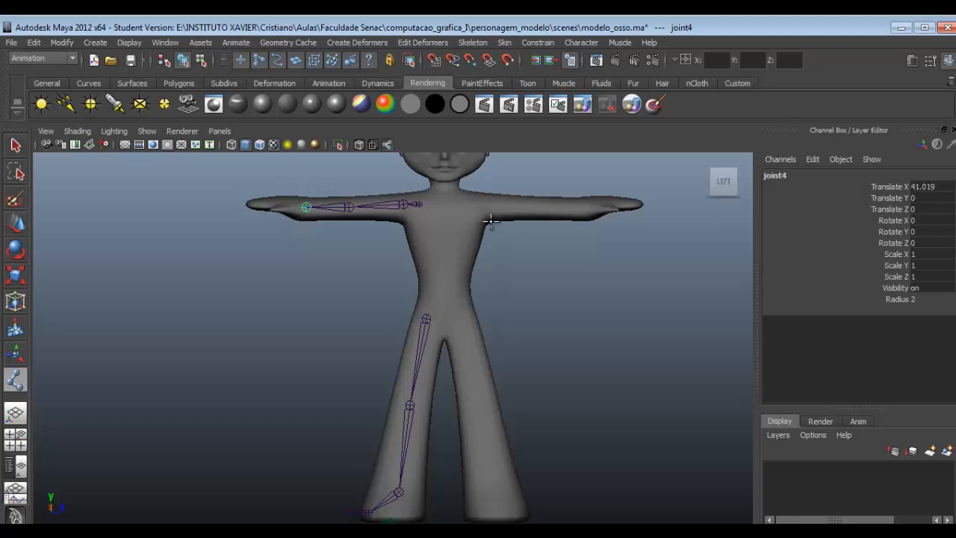
- In the top view, move the whole arm joint chain to the middle of the arm's thickness, at about -13.4 in Translate X
{"action": "mouse_move", "coordinate": [723, 170]}
{"action": "key", "text": "f"}
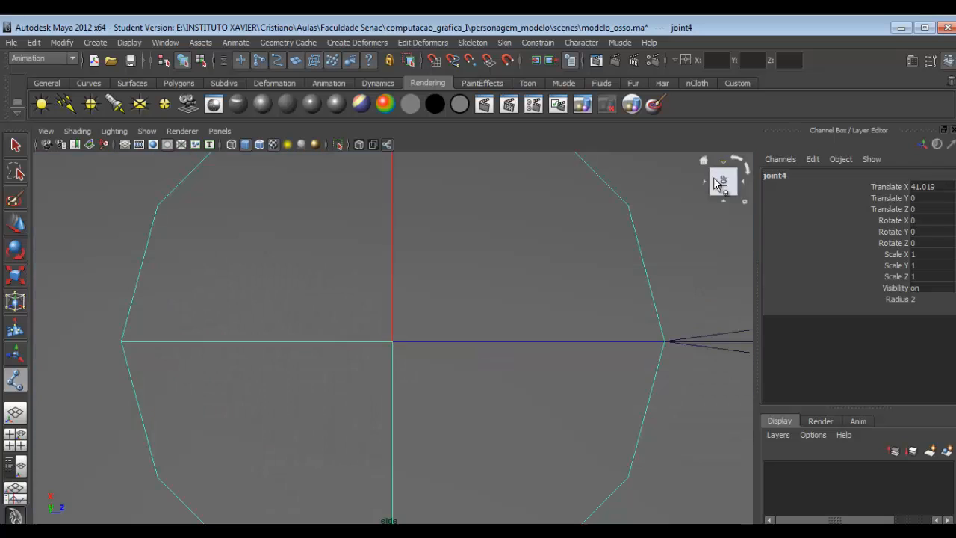
{"action": "scroll", "coordinate": [454, 298], "scroll_direction": "down", "scroll_amount": 8}
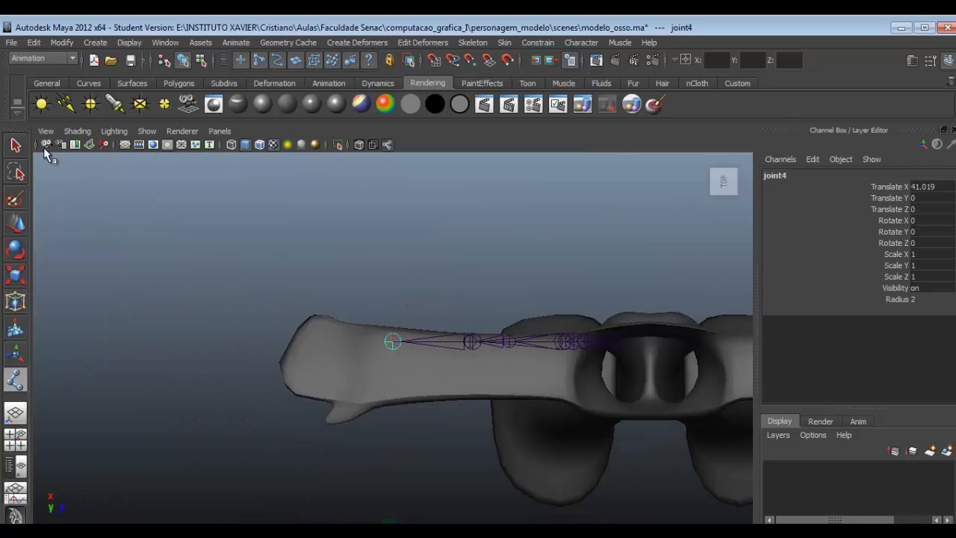
{"action": "left_click", "coordinate": [16, 145]}
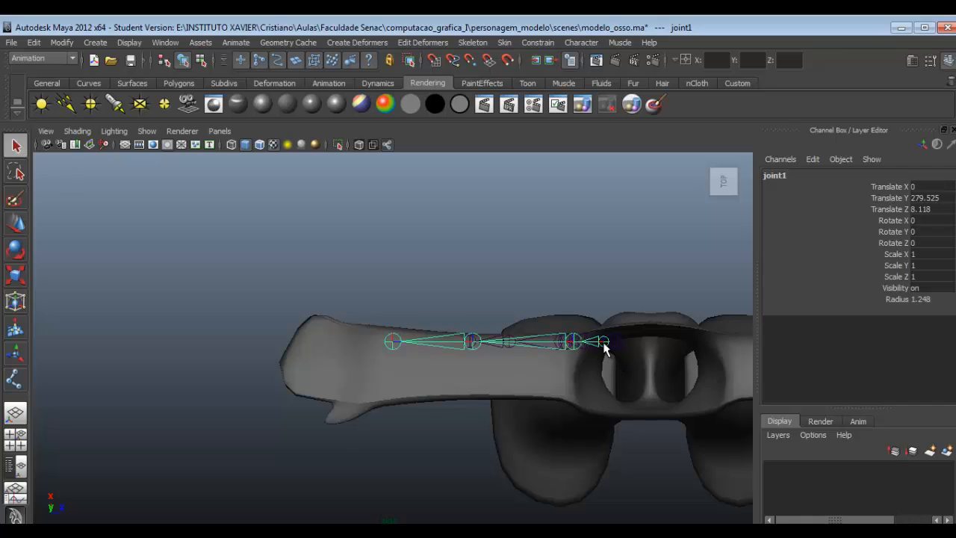
{"action": "key", "text": "w"}
{"action": "left_click_drag", "start_coordinate": [603, 341], "coordinate": [608, 353]}
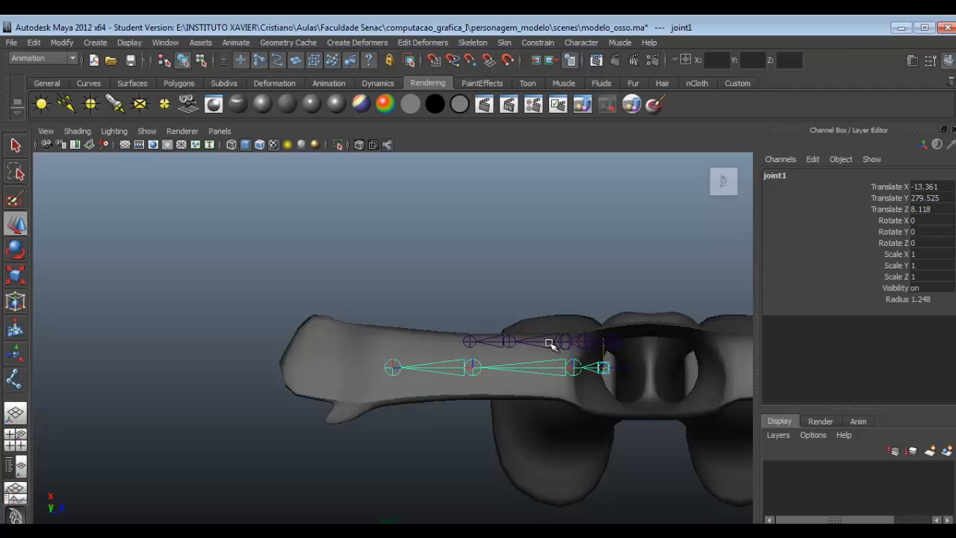
{"action": "left_click", "coordinate": [616, 341]}
{"action": "left_click", "coordinate": [605, 368]}
- Extend the arm chain from its last joint with a palm joint and three joints running down to the thumb tip
{"action": "left_click", "coordinate": [468, 43]}
{"action": "left_click", "coordinate": [469, 45]}
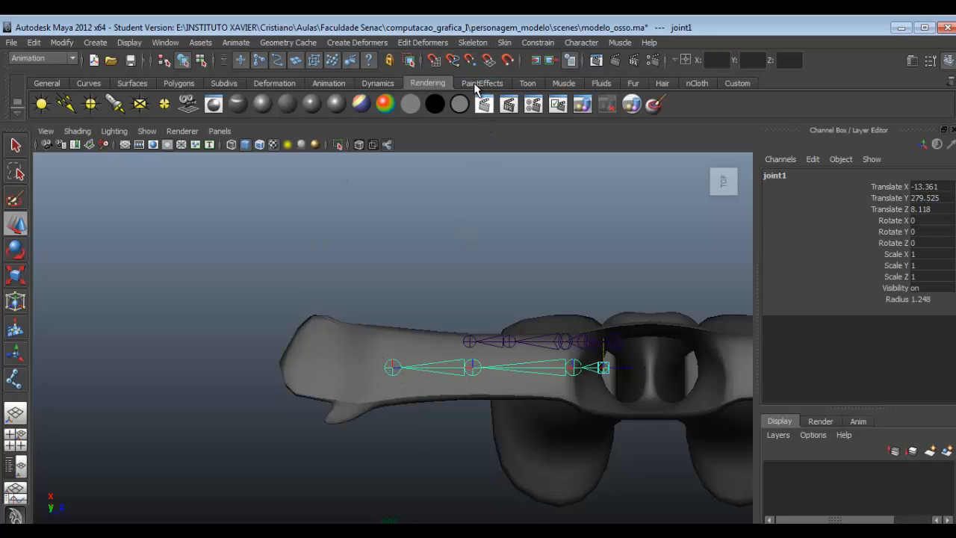
{"action": "left_click", "coordinate": [472, 44]}
{"action": "left_click", "coordinate": [489, 66]}
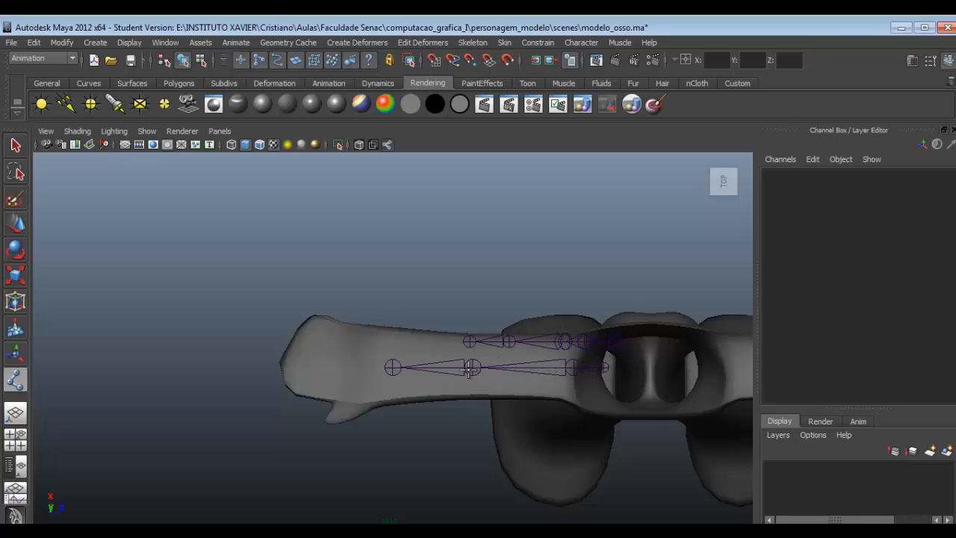
{"action": "left_click", "coordinate": [393, 368]}
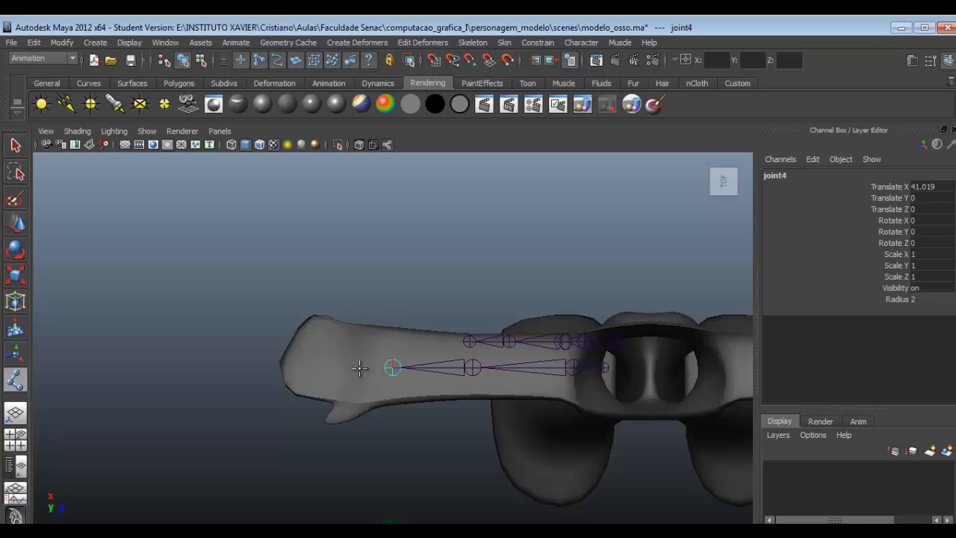
{"action": "left_click", "coordinate": [359, 368]}
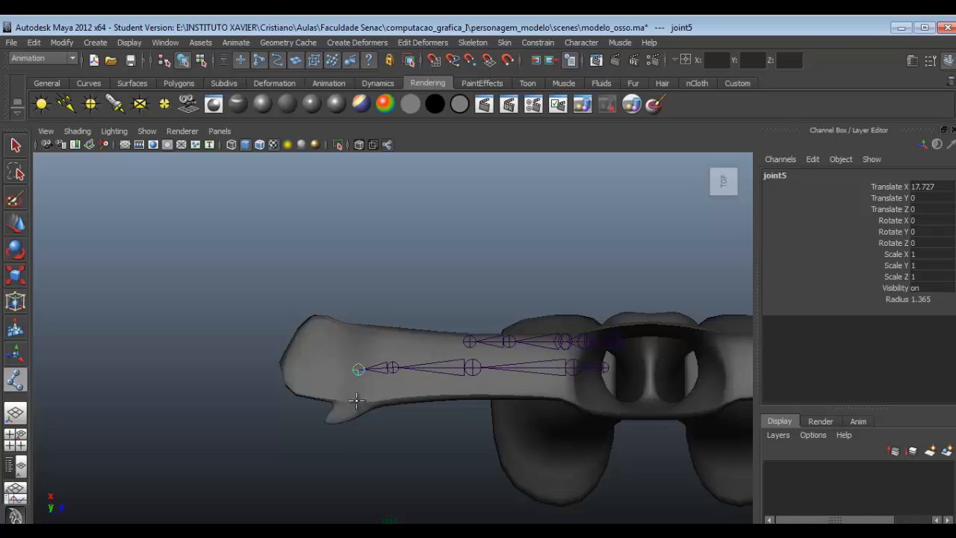
{"action": "left_click", "coordinate": [357, 402]}
{"action": "left_click", "coordinate": [329, 420]}
{"action": "key", "text": "w"}
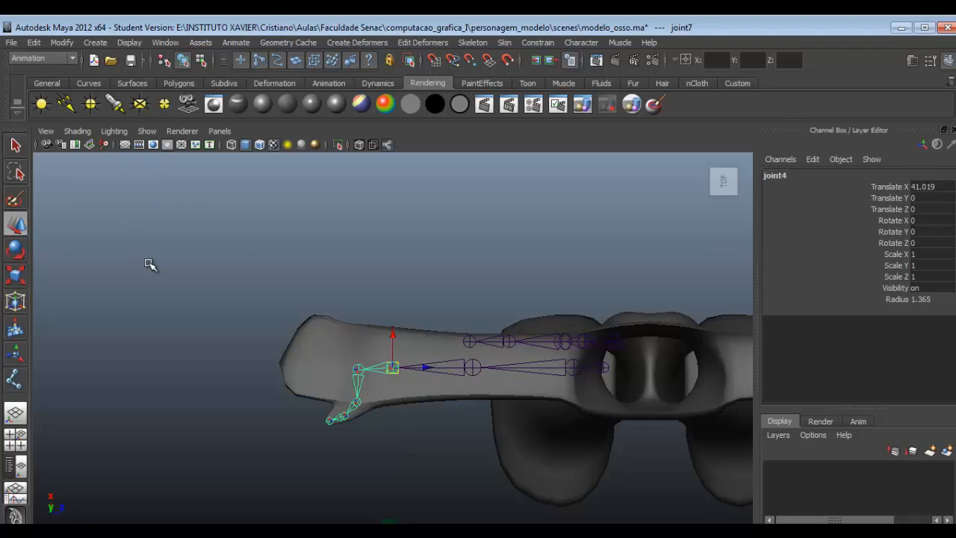
- Branch a three-joint finger chain off the palm joint with the Joint Tool, along the thumb side of the hand
{"action": "scroll", "coordinate": [221, 329], "scroll_direction": "up", "scroll_amount": 1}
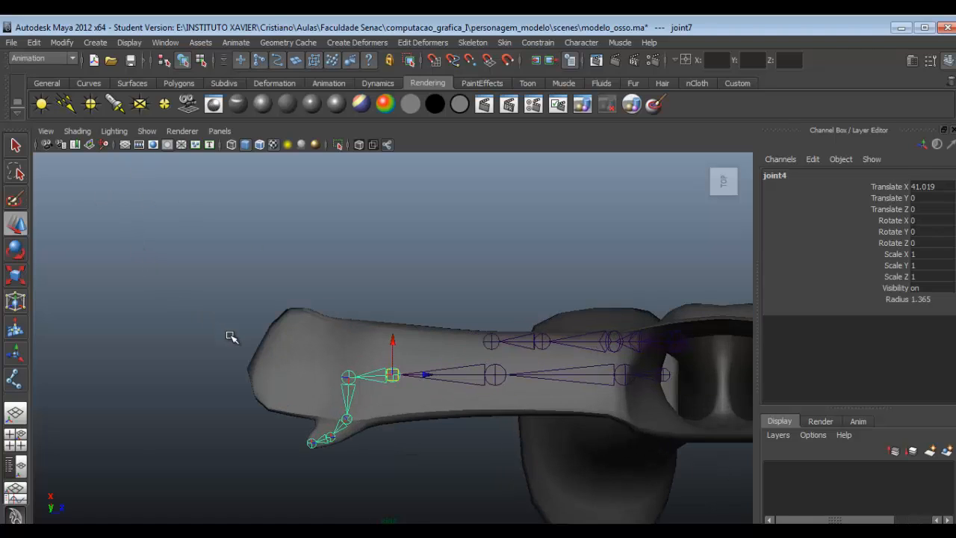
{"action": "middle_click_drag", "start_coordinate": [334, 374], "coordinate": [391, 308], "text": "alt"}
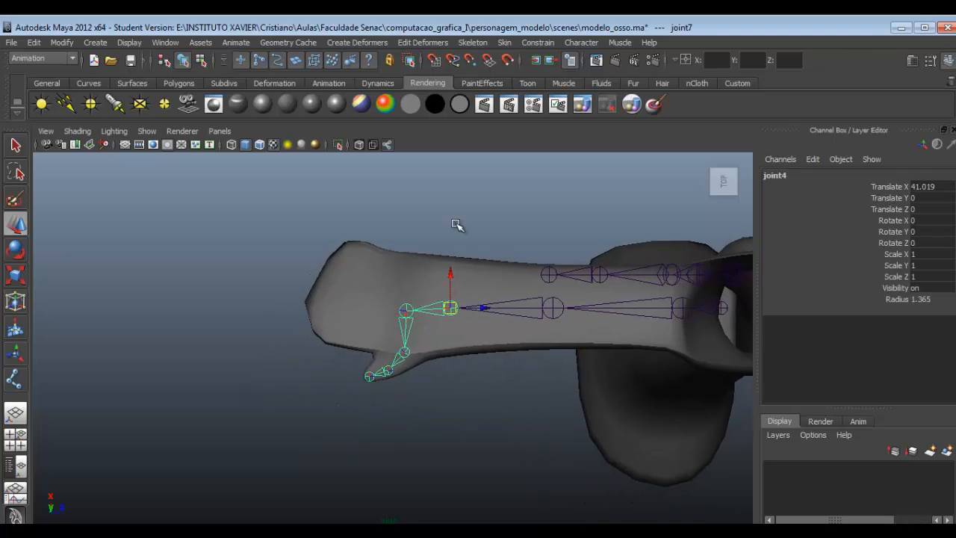
{"action": "left_click", "coordinate": [475, 42]}
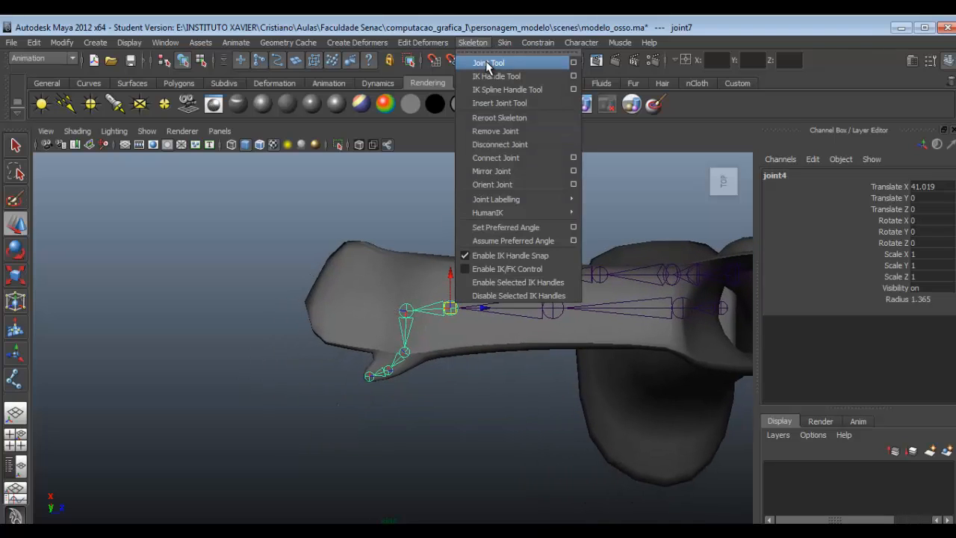
{"action": "left_click", "coordinate": [489, 64]}
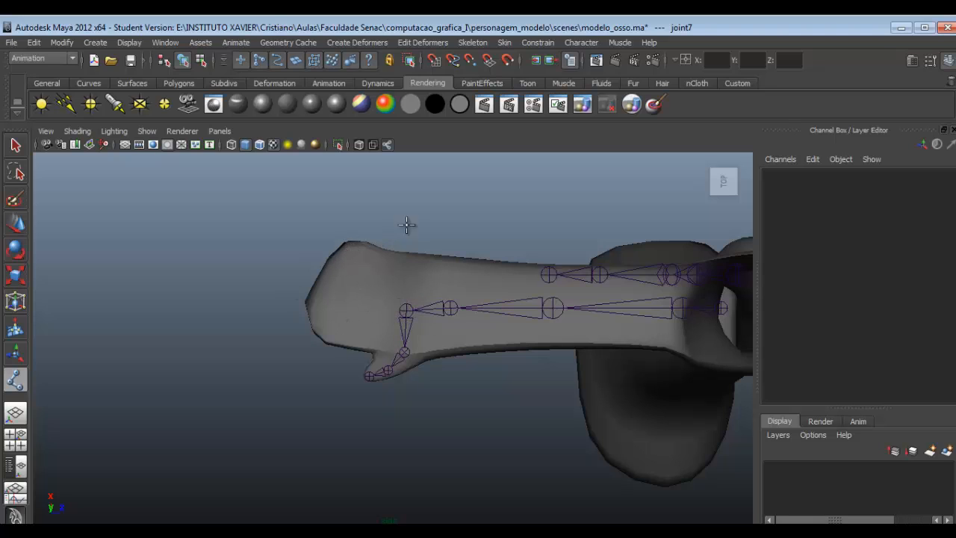
{"action": "left_click", "coordinate": [406, 310]}
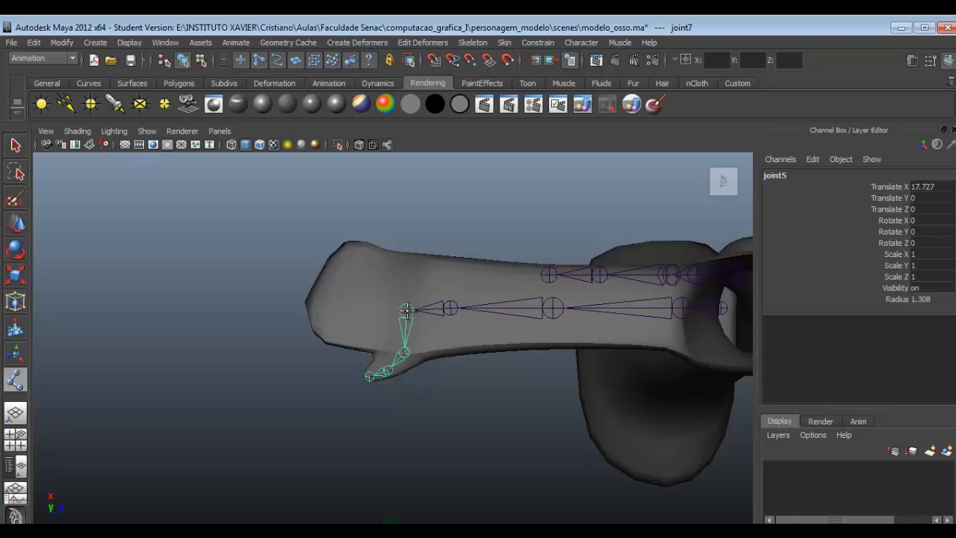
{"action": "left_click", "coordinate": [370, 327]}
{"action": "left_click", "coordinate": [337, 327]}
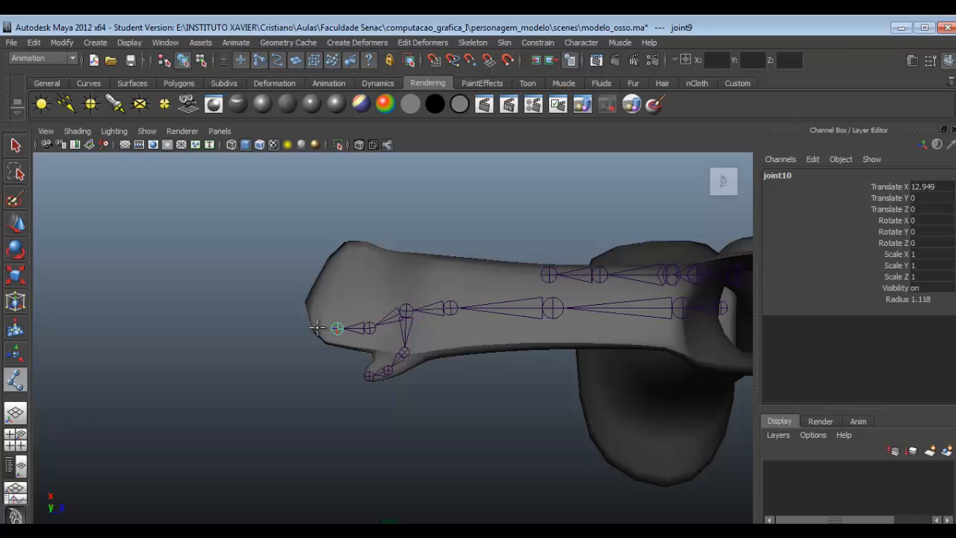
{"action": "left_click", "coordinate": [303, 328]}
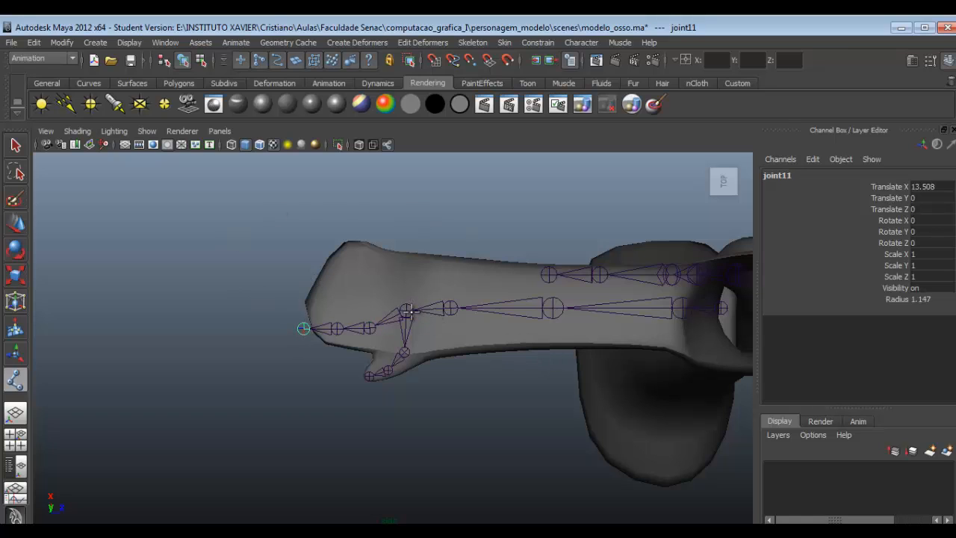
{"action": "key", "text": "Return"}
- Branch a second three-joint finger chain off the palm joint, through the middle of the hand
{"action": "left_click", "coordinate": [406, 309]}
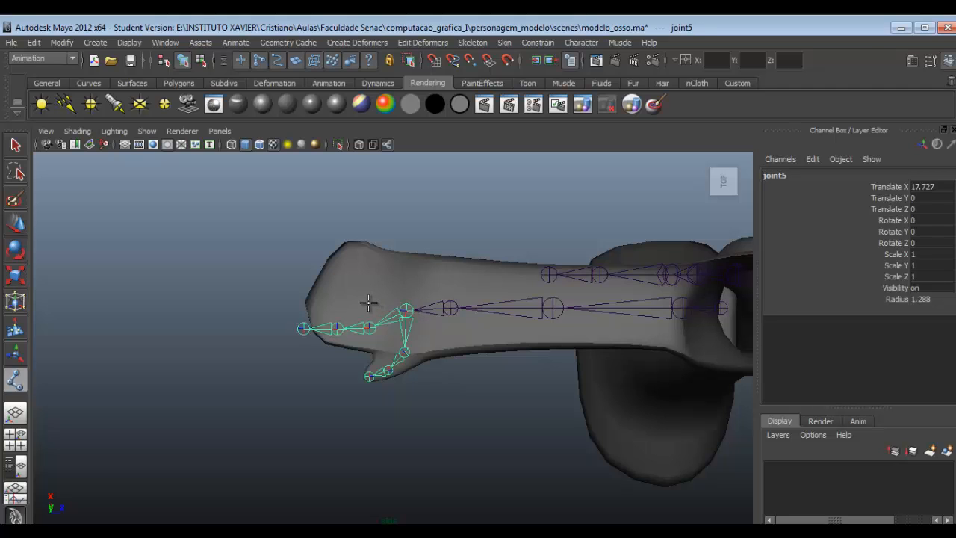
{"action": "left_click", "coordinate": [369, 303]}
{"action": "left_click", "coordinate": [333, 297]}
{"action": "left_click", "coordinate": [304, 288]}
{"action": "key", "text": "Return"}
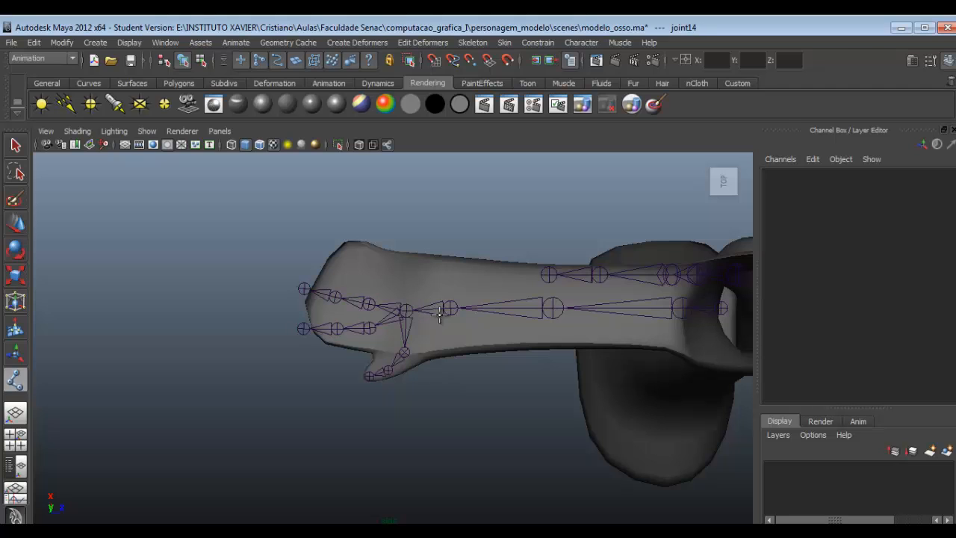
- Branch two more three-joint finger chains off the palm joint, toward the side of the hand opposite the thumb
{"action": "left_click", "coordinate": [407, 308]}
{"action": "left_click", "coordinate": [376, 287]}
{"action": "left_click", "coordinate": [347, 266]}
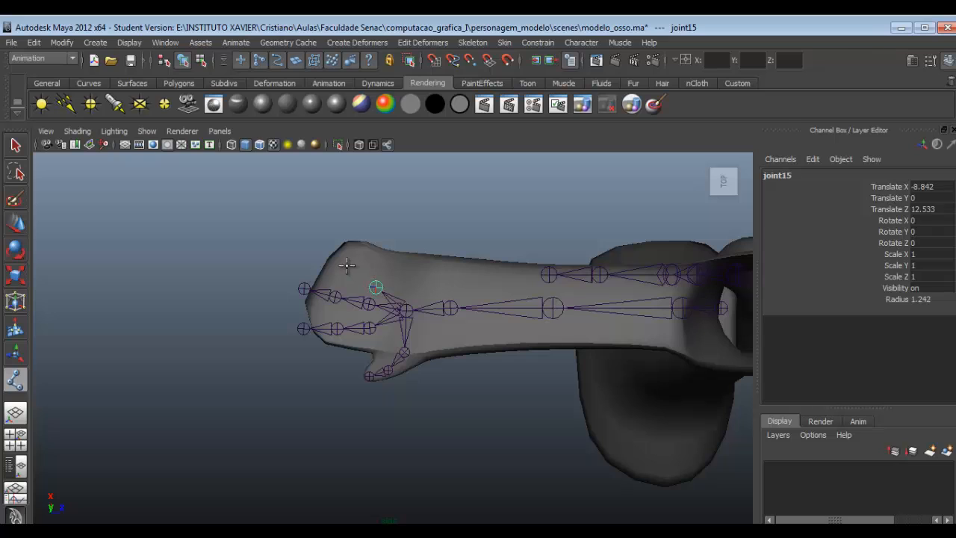
{"action": "left_click", "coordinate": [325, 254]}
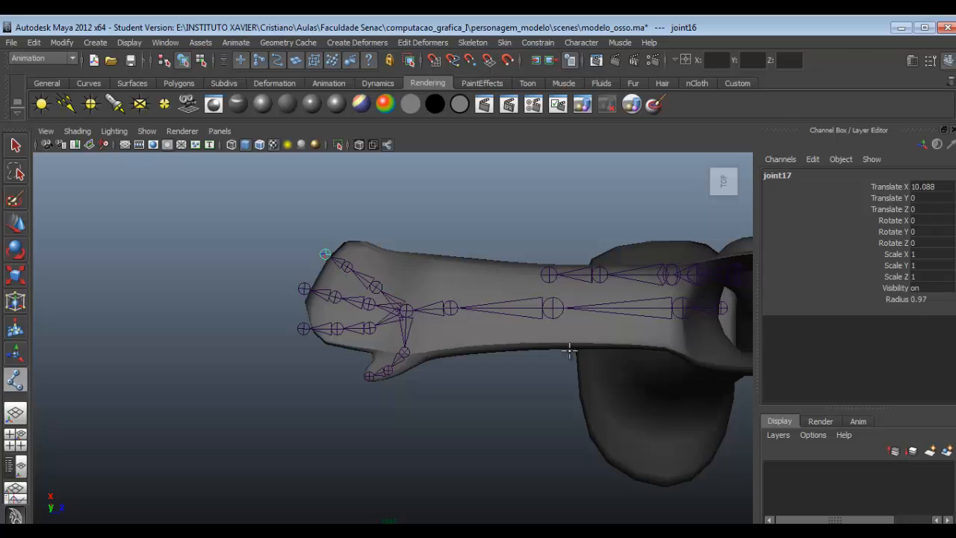
{"action": "left_click", "coordinate": [406, 308]}
{"action": "left_click", "coordinate": [392, 273]}
{"action": "left_click", "coordinate": [365, 252]}
{"action": "left_click", "coordinate": [346, 233]}
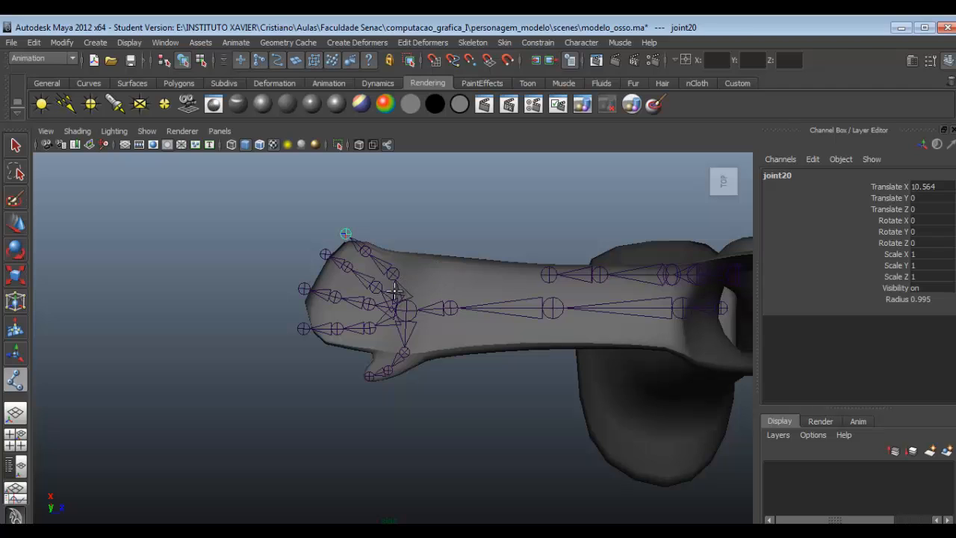
- Undo the four finger chains branched off the palm joint, keeping the thumb chain
{"action": "key", "text": "ctrl+z"}
{"action": "key", "text": "ctrl+z"}
{"action": "key", "text": "ctrl+z"}
{"action": "key", "text": "ctrl+z"}
{"action": "key", "text": "ctrl+z"}
{"action": "key", "text": "ctrl+z"}
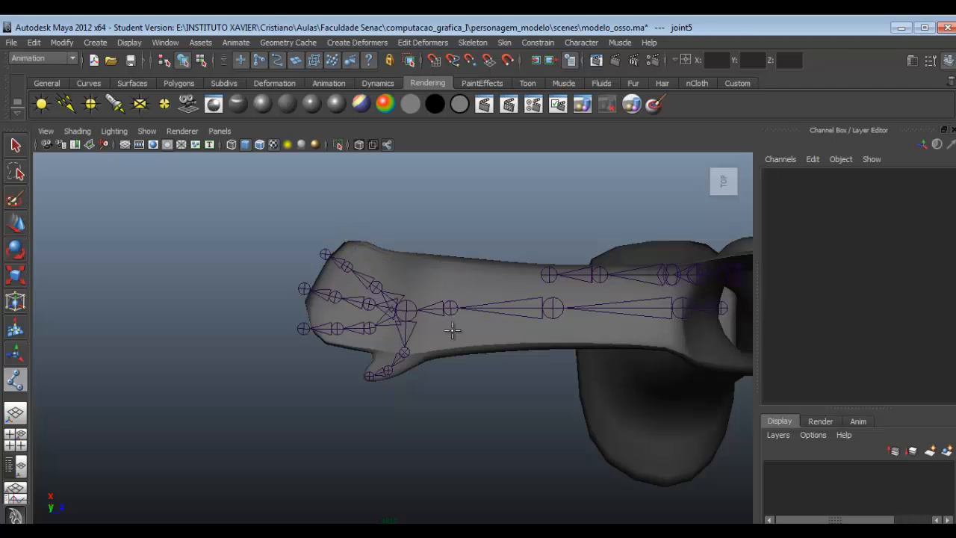
{"action": "key", "text": "ctrl+z"}
{"action": "key", "text": "ctrl+z"}
{"action": "key", "text": "ctrl+z"}
{"action": "key", "text": "ctrl+z"}
{"action": "key", "text": "ctrl+z"}
{"action": "key", "text": "ctrl+z"}
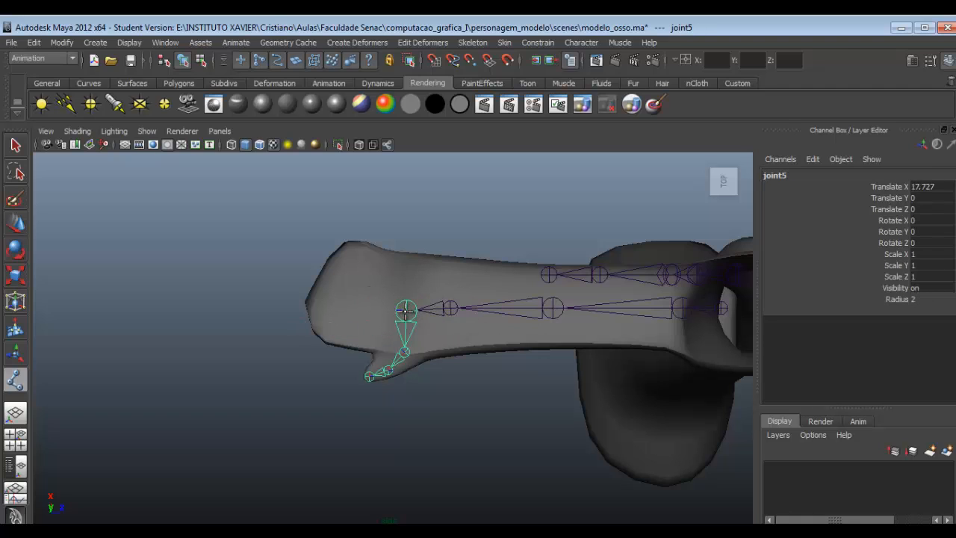
- Add a single finger chain from the palm joint, with one joint mid-hand and one near the fingertips, and select its mid-hand joint
{"action": "left_click", "coordinate": [407, 310]}
{"action": "key", "text": "ctrl+z"}
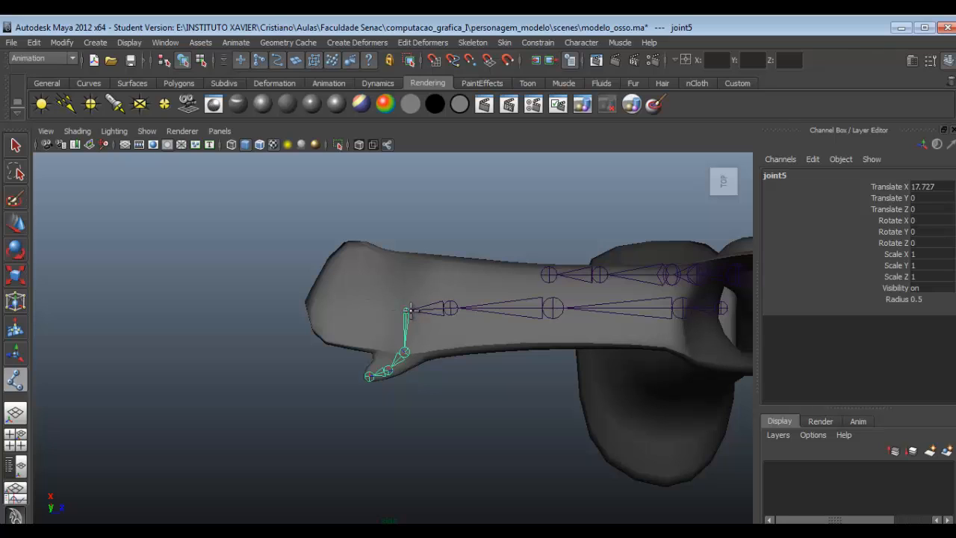
{"action": "left_click", "coordinate": [374, 304]}
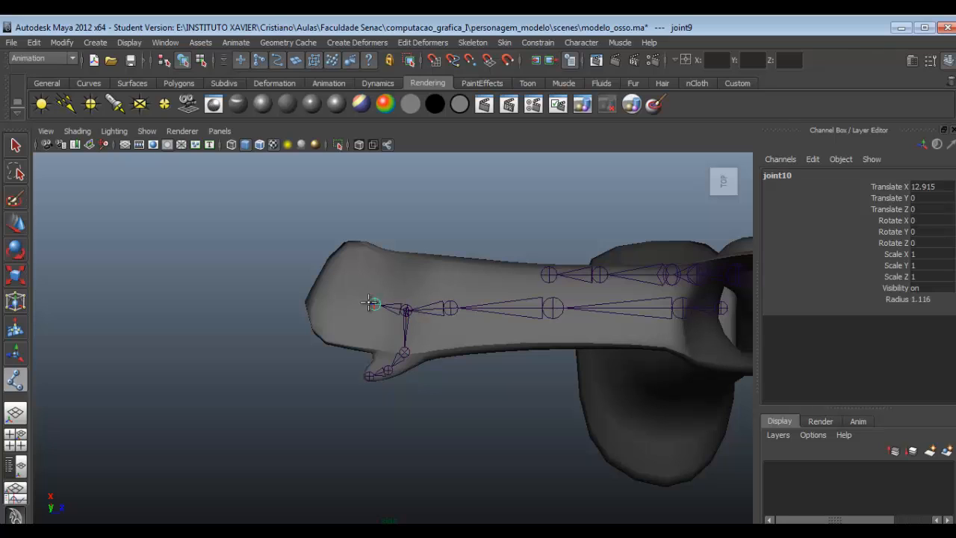
{"action": "left_click", "coordinate": [322, 292]}
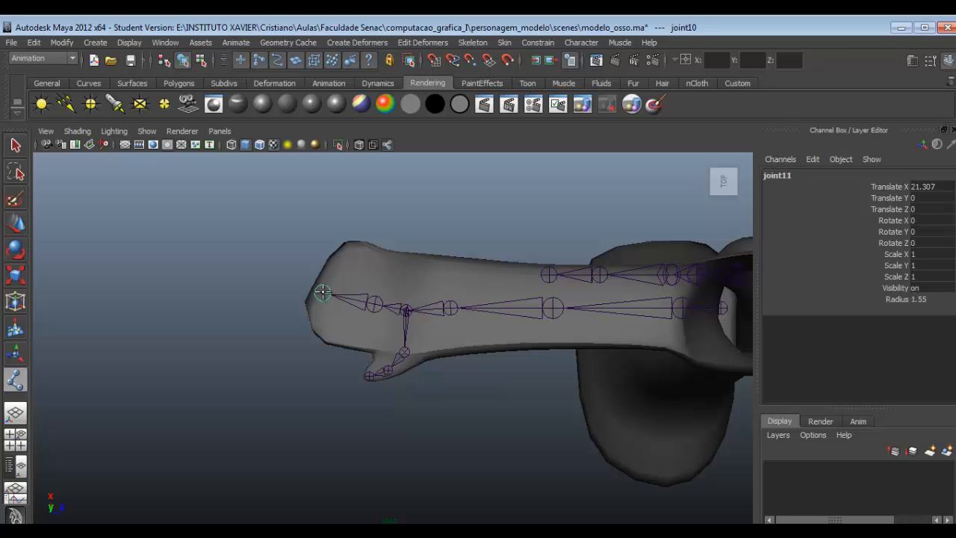
{"action": "left_click", "coordinate": [16, 146]}
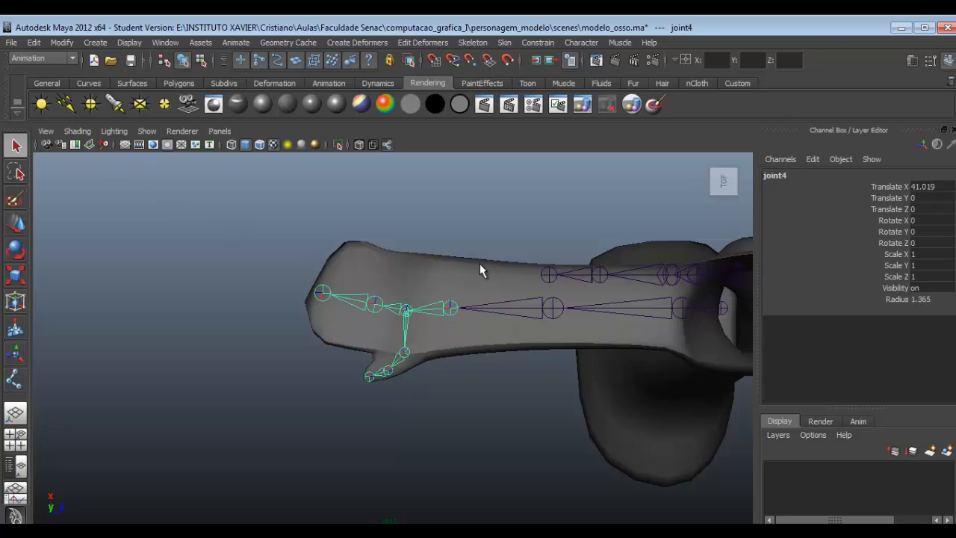
{"action": "left_click", "coordinate": [480, 265]}
{"action": "left_click", "coordinate": [376, 306]}
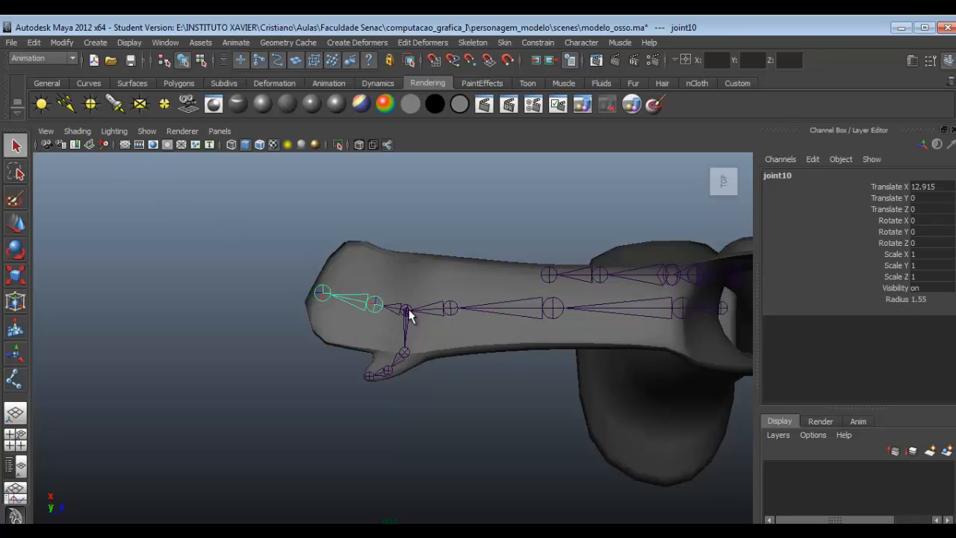
{"action": "left_click", "coordinate": [407, 311]}
{"action": "left_click", "coordinate": [453, 307]}
{"action": "left_click_drag", "start_coordinate": [517, 330], "coordinate": [525, 328], "text": "alt"}
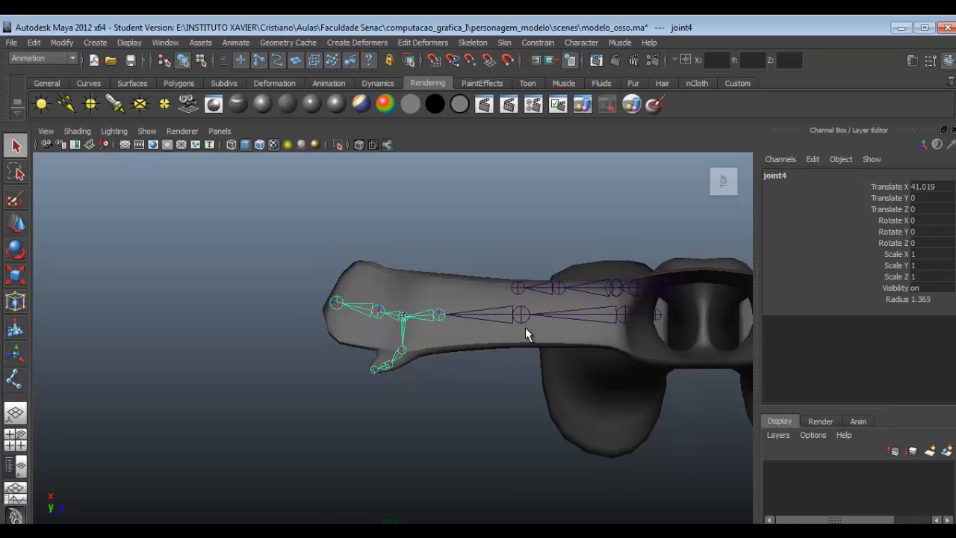
- Try to start the spine chain with the Joint Tool, placing one joint at the crotch and one centred level with the hip joint
{"action": "left_click", "coordinate": [722, 204]}
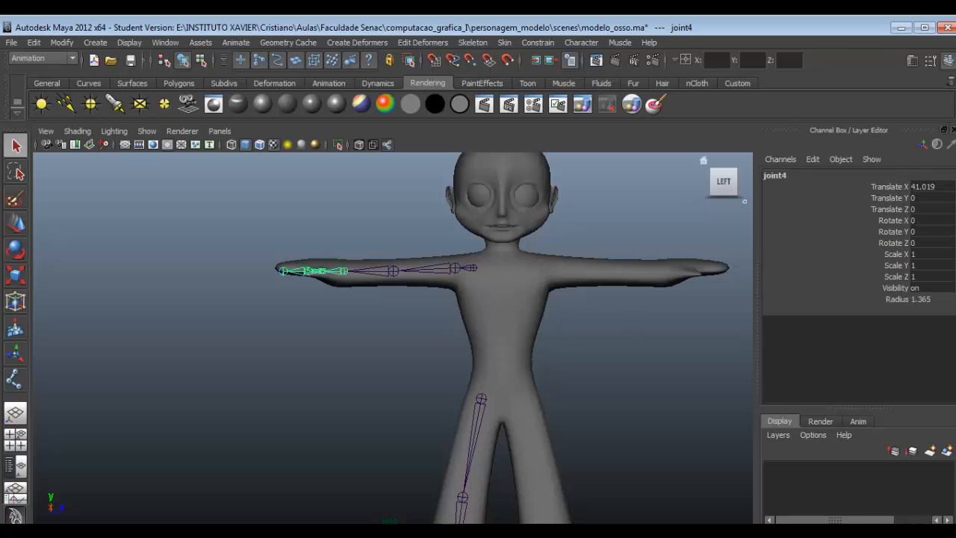
{"action": "left_click", "coordinate": [473, 43]}
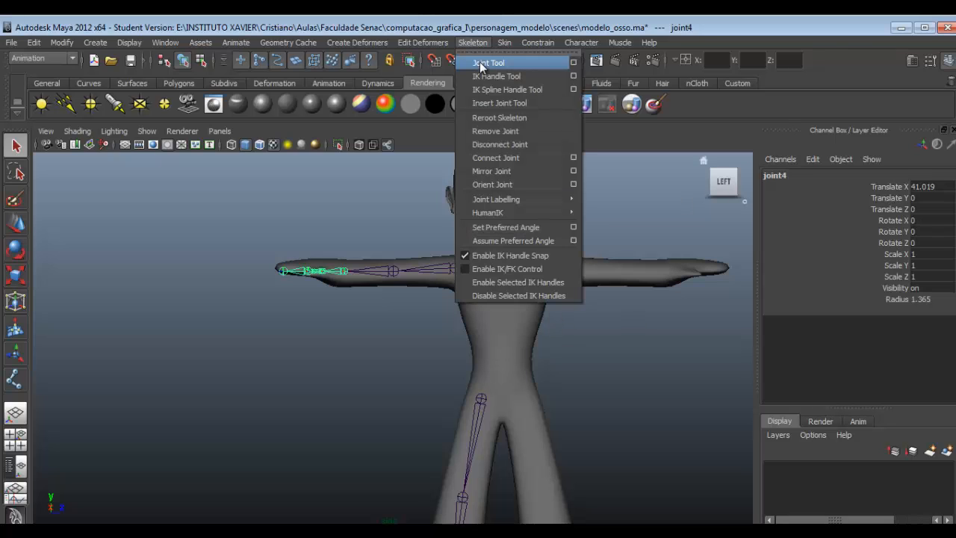
{"action": "left_click", "coordinate": [486, 63]}
{"action": "scroll", "coordinate": [591, 386], "scroll_direction": "up", "scroll_amount": 4}
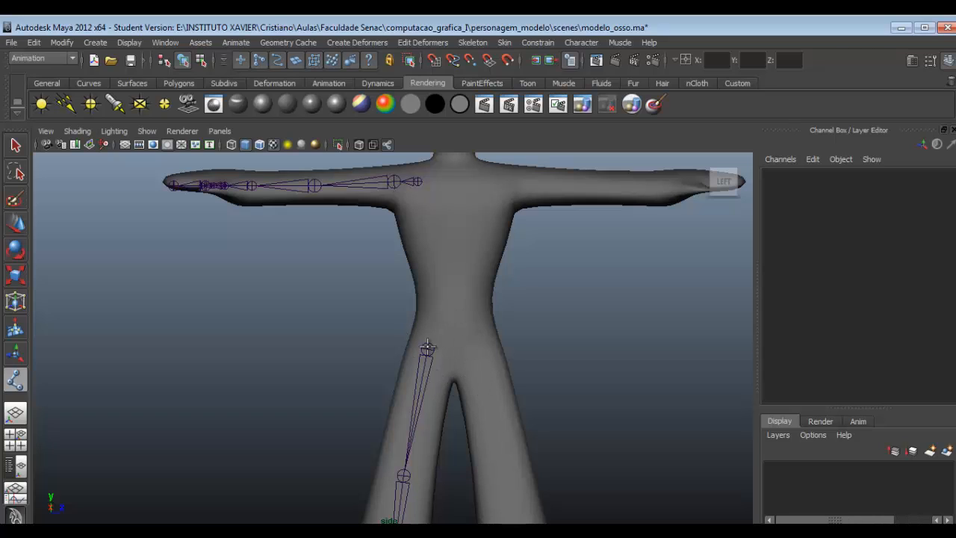
{"action": "left_click", "coordinate": [454, 399]}
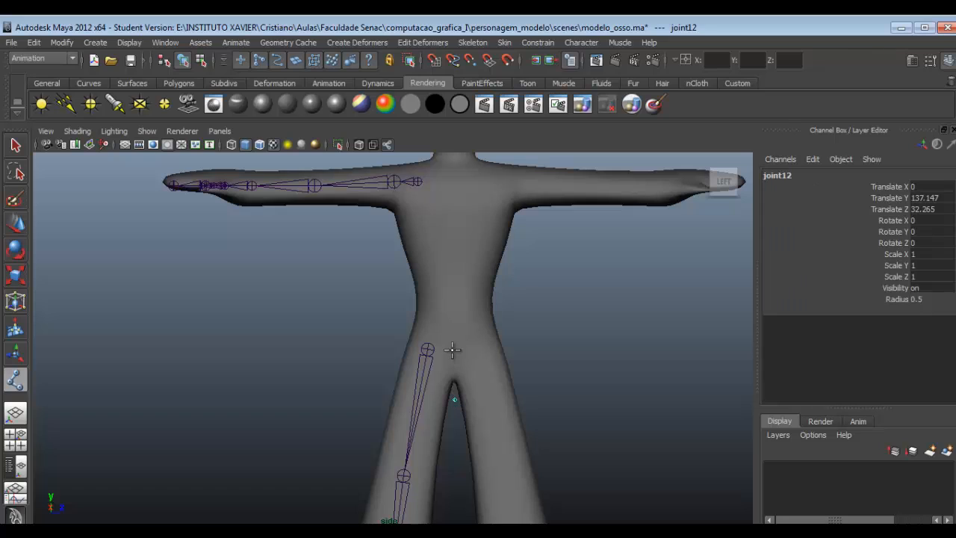
{"action": "left_click", "coordinate": [453, 349]}
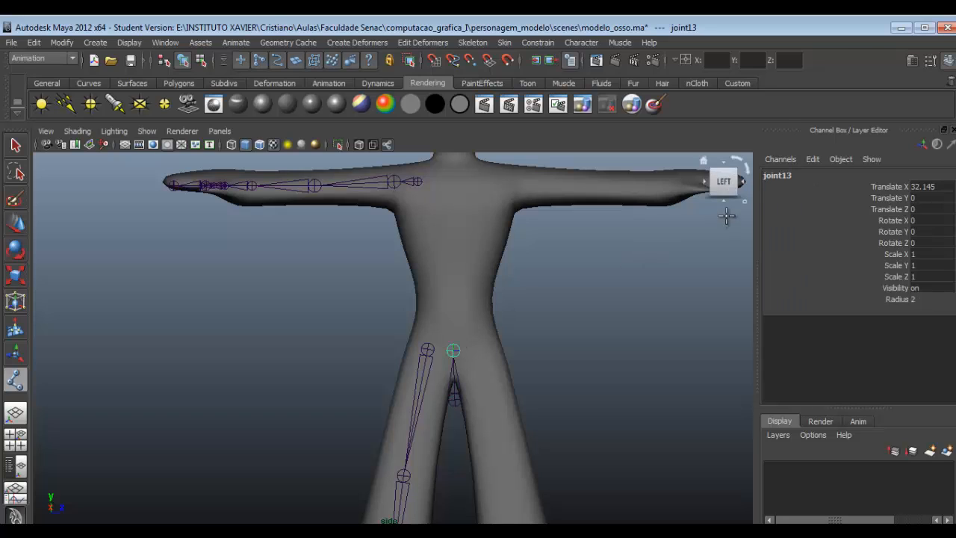
{"action": "left_click", "coordinate": [744, 181]}
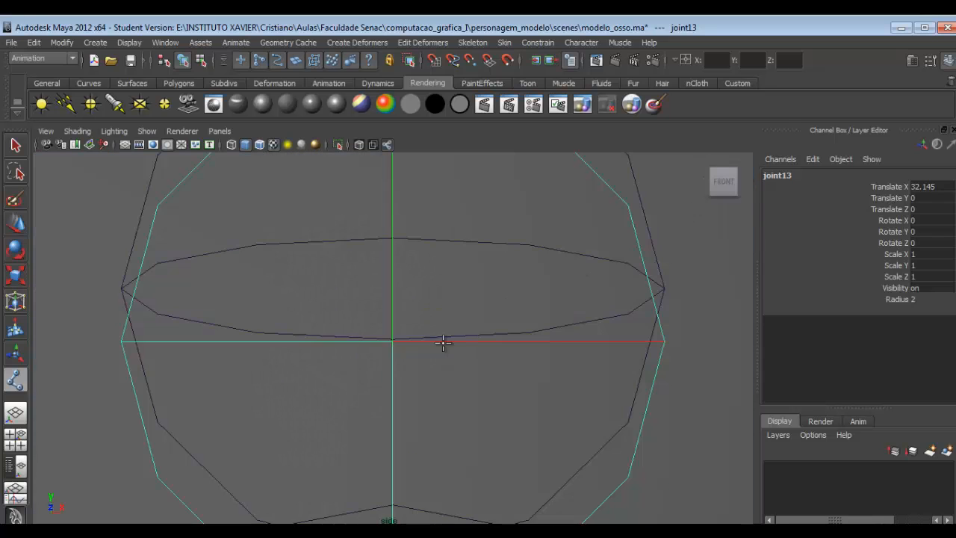
{"action": "scroll", "coordinate": [409, 339], "scroll_direction": "down", "scroll_amount": 5}
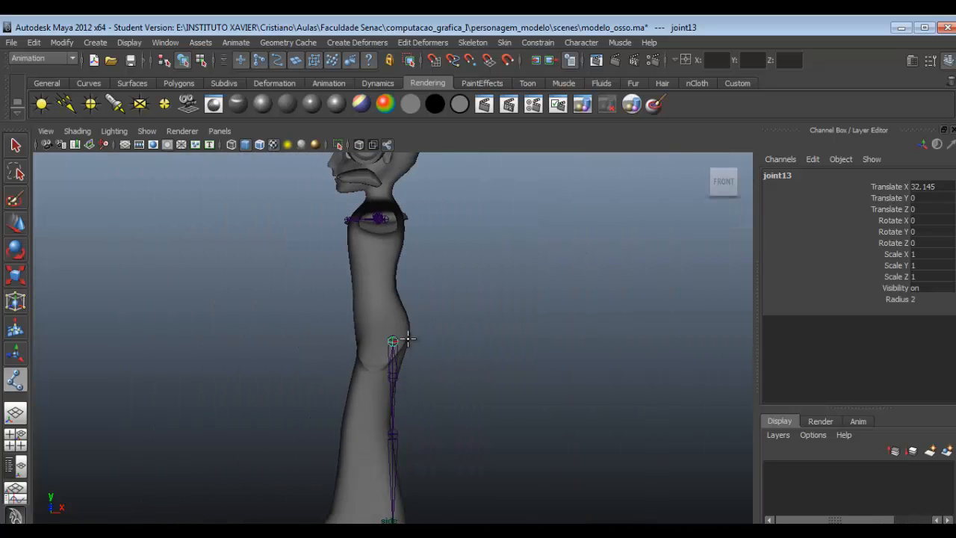
{"action": "left_click", "coordinate": [382, 335]}
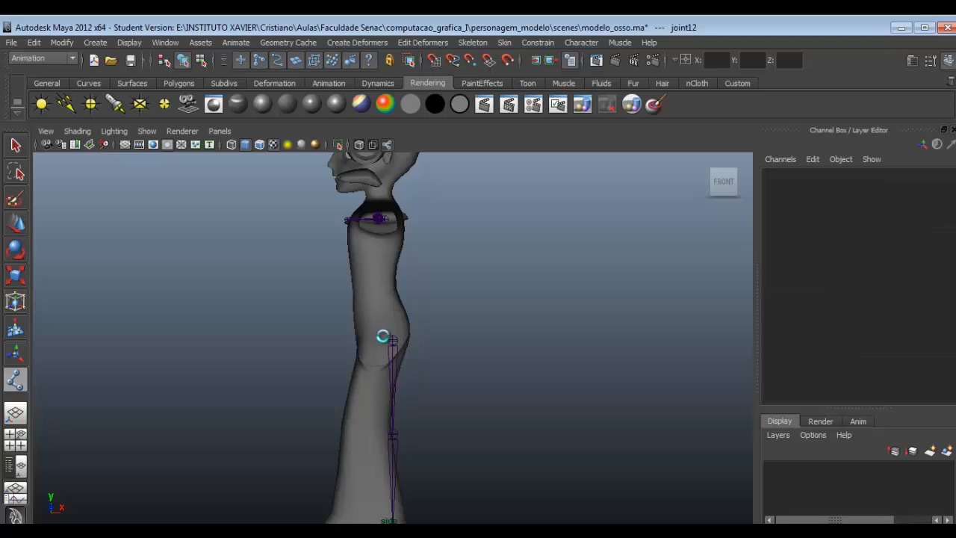
- Move the right leg chain from its root d_bacia toward the middle of the leg in profile, to about Translate X -11.16
{"action": "left_click", "coordinate": [17, 146]}
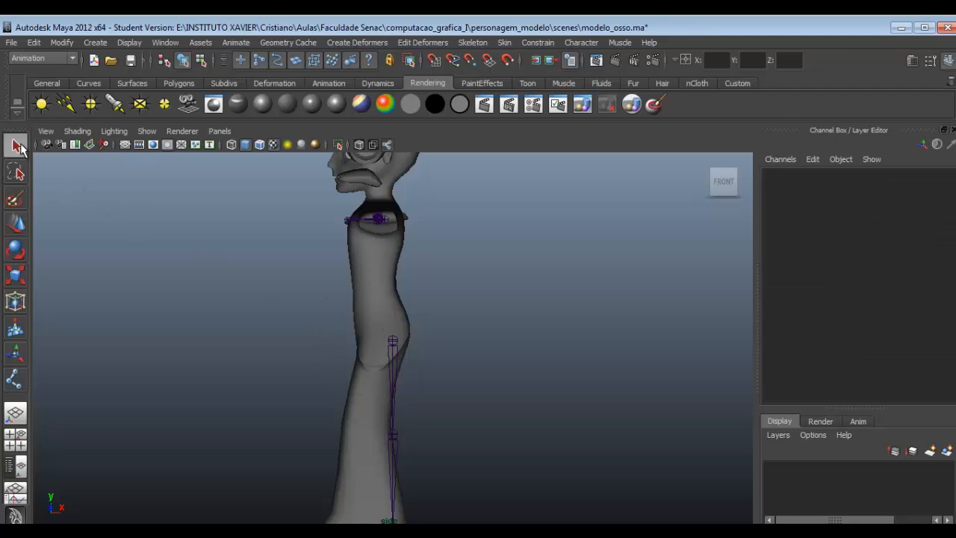
{"action": "left_click", "coordinate": [390, 352]}
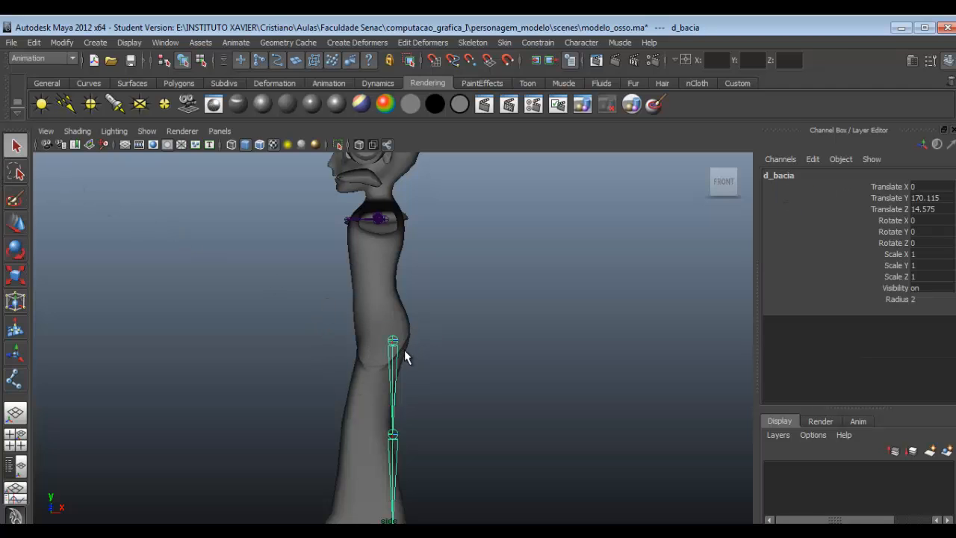
{"action": "key", "text": "w"}
{"action": "left_click_drag", "start_coordinate": [413, 340], "coordinate": [404, 344]}
{"action": "middle_click_drag", "start_coordinate": [401, 344], "coordinate": [506, 369], "text": "alt"}
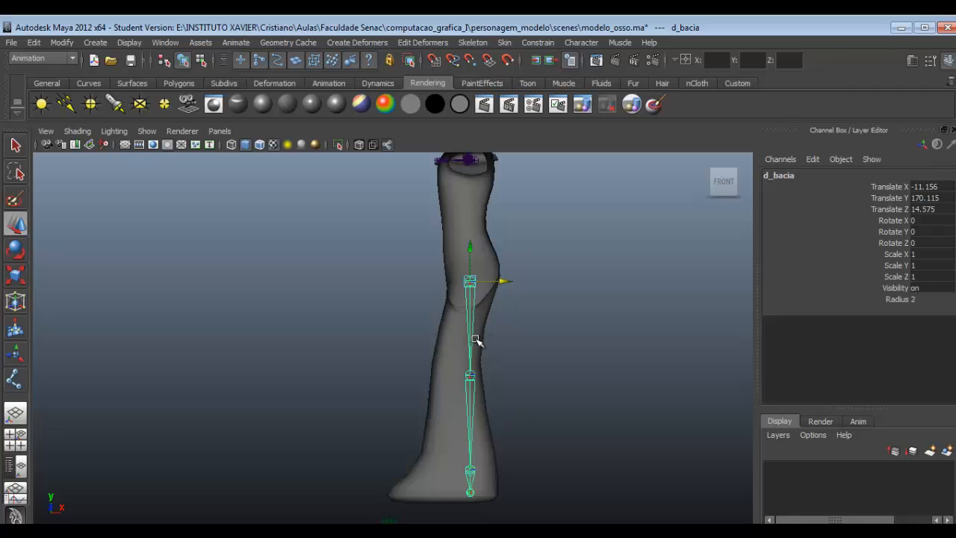
- Start the spine chain in profile with the Joint Tool, placing one joint at the crotch and one beside the hip joint
{"action": "middle_click_drag", "start_coordinate": [519, 302], "coordinate": [536, 382], "text": "alt"}
{"action": "scroll", "coordinate": [519, 384], "scroll_direction": "up", "scroll_amount": 5}
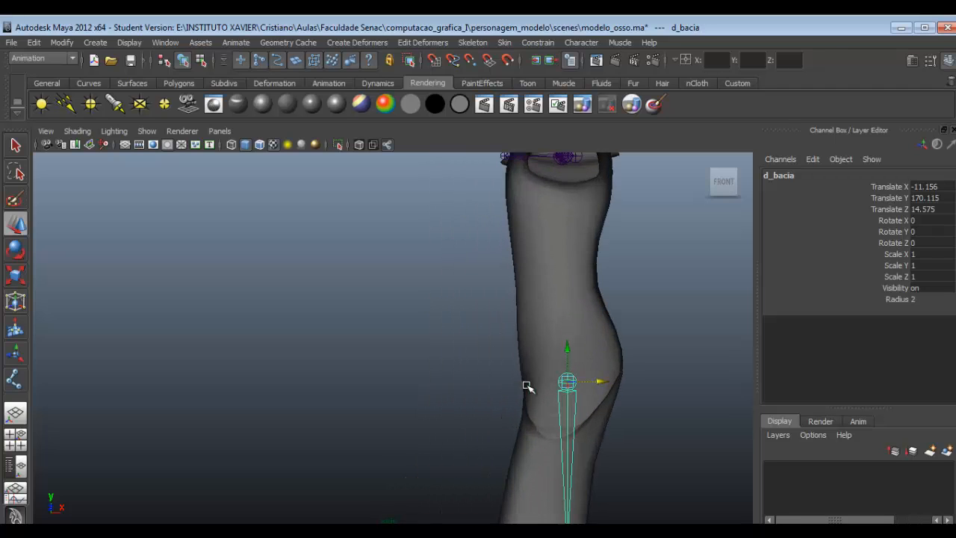
{"action": "left_click", "coordinate": [475, 43]}
{"action": "left_click", "coordinate": [502, 62]}
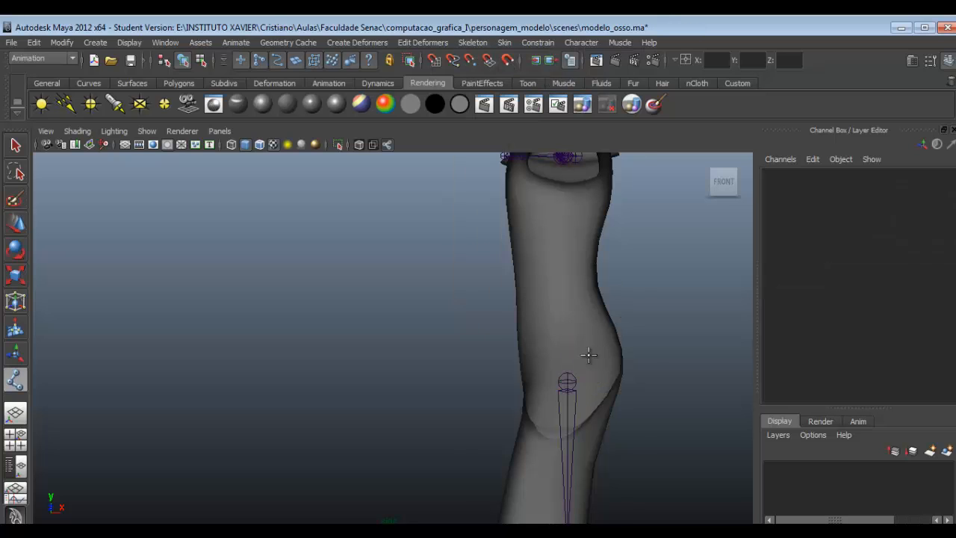
{"action": "middle_click_drag", "start_coordinate": [537, 434], "coordinate": [560, 437], "text": "alt"}
{"action": "left_click", "coordinate": [562, 452]}
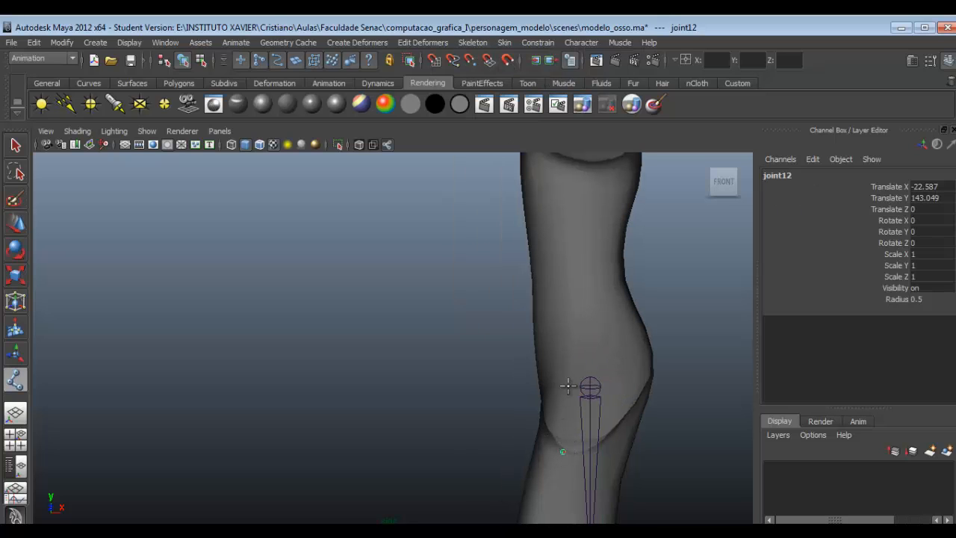
{"action": "left_click", "coordinate": [568, 386]}
- Extend the spine chain up the torso with three joints, at the waist, mid-torso and chest just below the shoulder
{"action": "middle_click_drag", "start_coordinate": [581, 355], "coordinate": [523, 458], "text": "alt"}
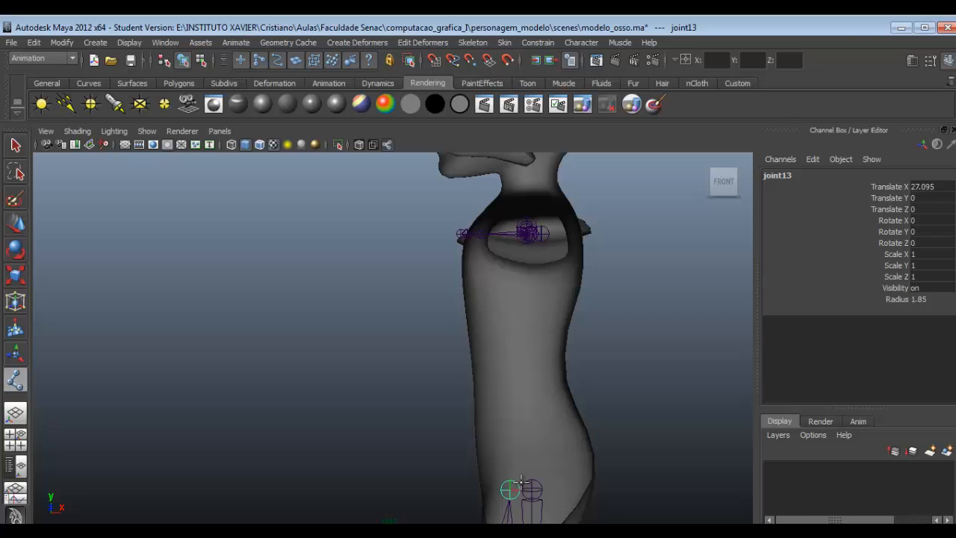
{"action": "left_click", "coordinate": [519, 418]}
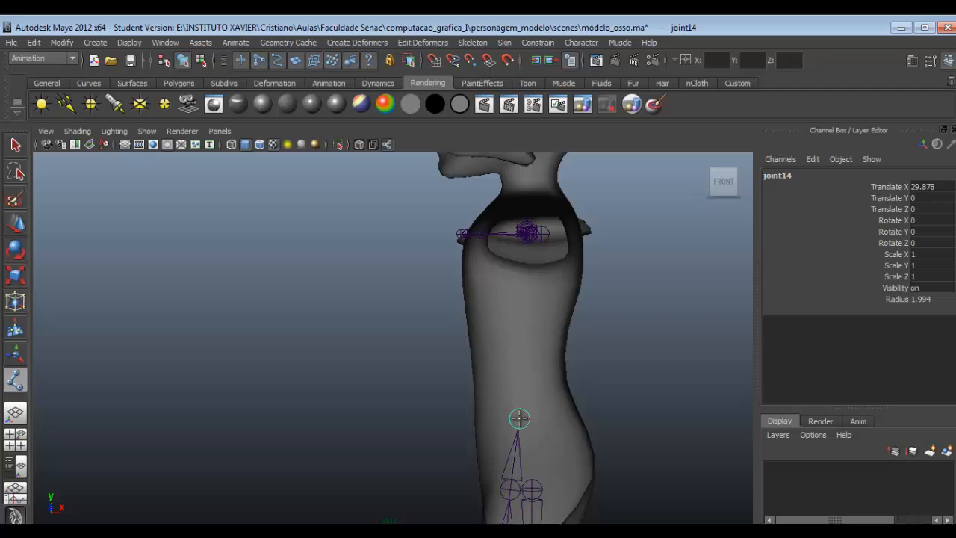
{"action": "left_click", "coordinate": [519, 343]}
{"action": "middle_click_drag", "start_coordinate": [504, 278], "coordinate": [469, 358], "text": "alt"}
{"action": "left_click", "coordinate": [467, 346]}
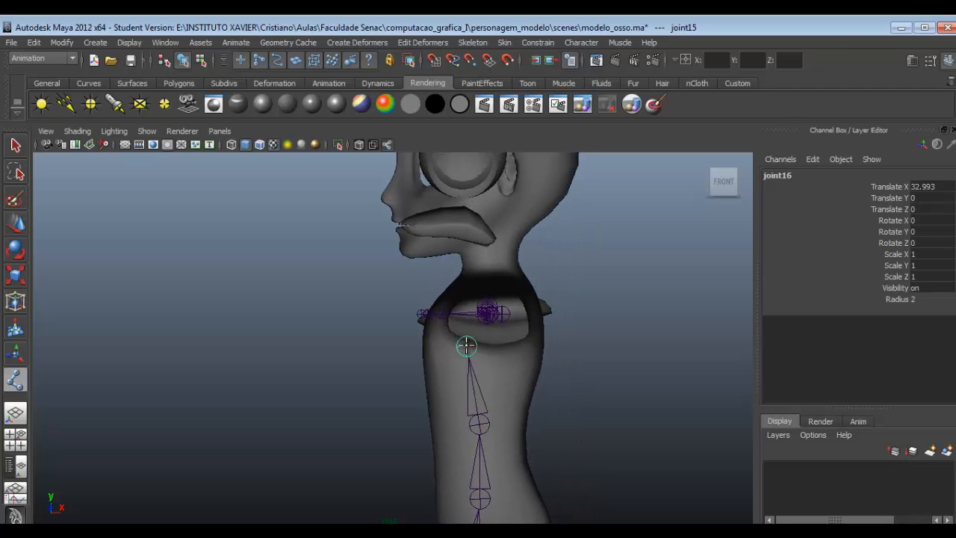
- Continue the spine chain with joints at the neck base, skull base and top of the head, and finish it
{"action": "left_click", "coordinate": [487, 275]}
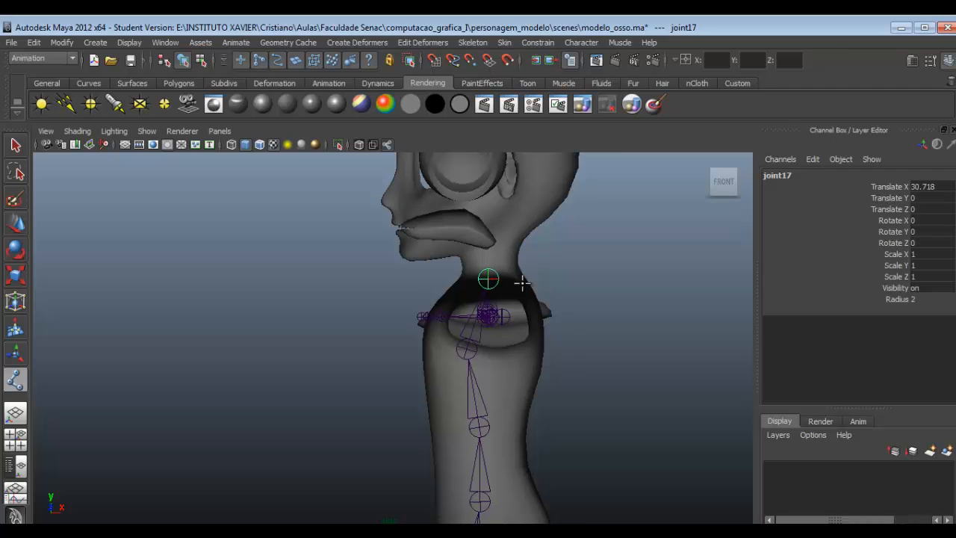
{"action": "scroll", "coordinate": [520, 306], "scroll_direction": "up", "scroll_amount": 1}
{"action": "middle_click_drag", "start_coordinate": [518, 299], "coordinate": [506, 405], "text": "alt"}
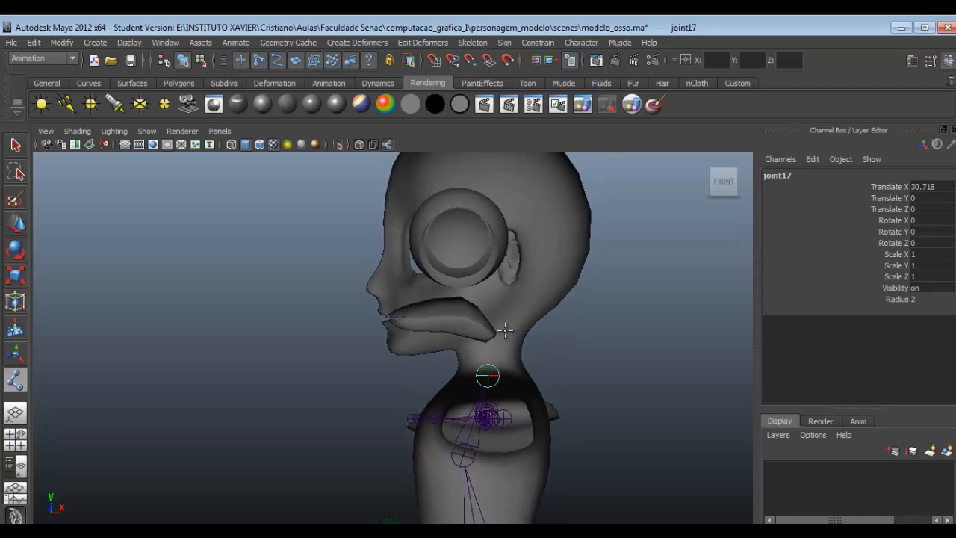
{"action": "left_click", "coordinate": [505, 322]}
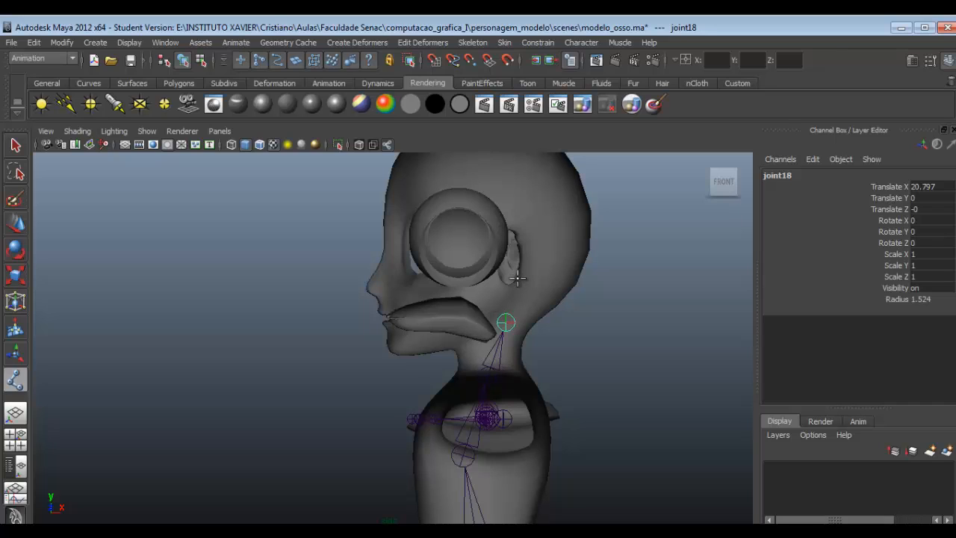
{"action": "middle_click_drag", "start_coordinate": [521, 236], "coordinate": [537, 291], "text": "alt"}
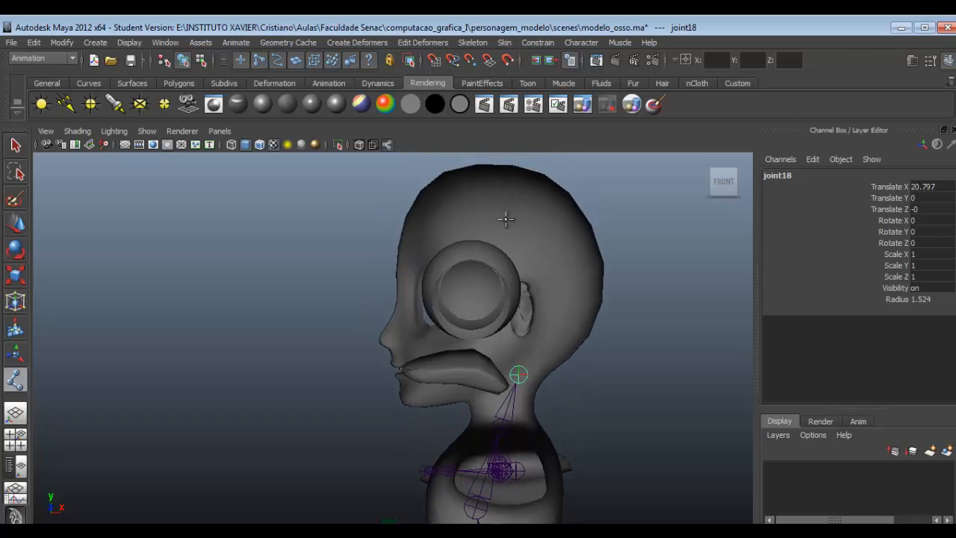
{"action": "left_click", "coordinate": [504, 179]}
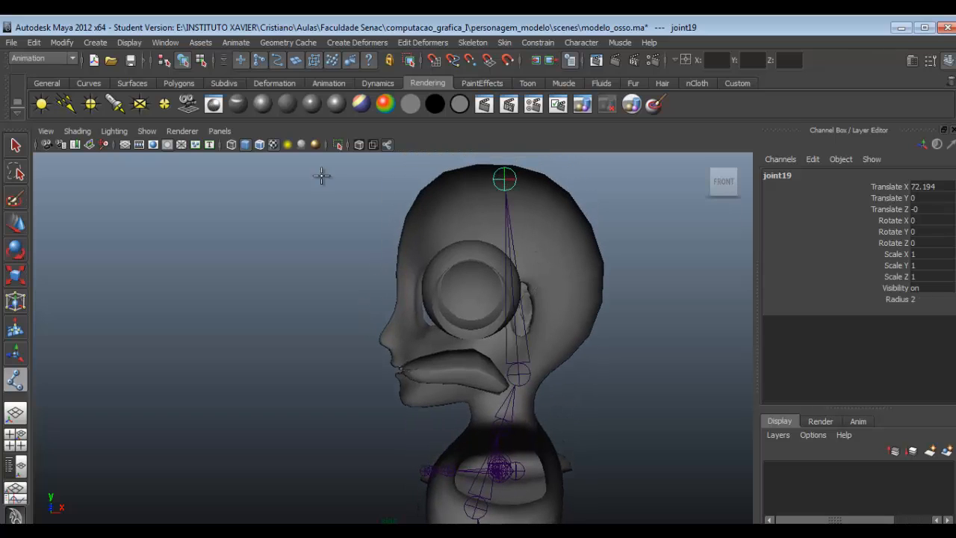
{"action": "left_click", "coordinate": [20, 146]}
- Try to move the skull-base joint together with its head-top joint up to ear level
{"action": "left_click", "coordinate": [723, 185]}
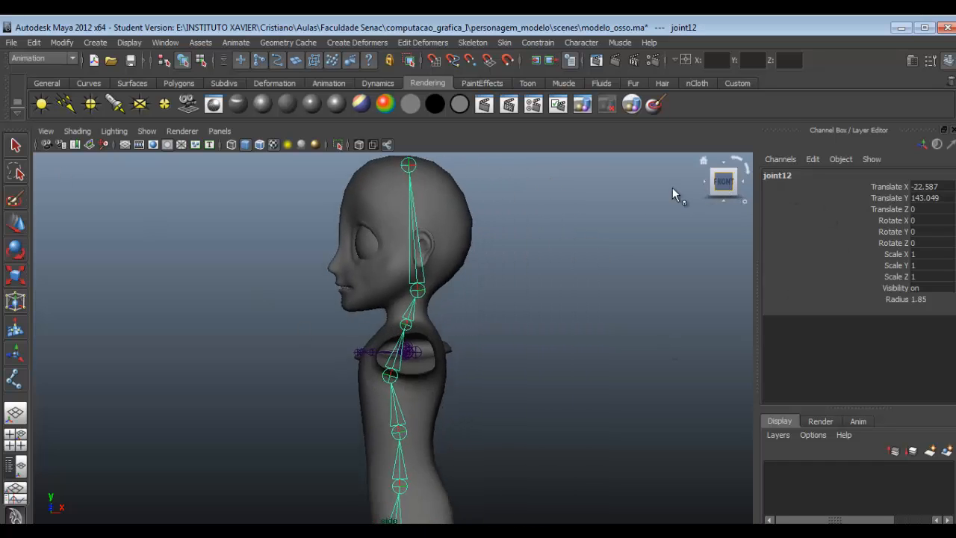
{"action": "middle_click_drag", "start_coordinate": [484, 271], "coordinate": [540, 333], "text": "alt"}
{"action": "scroll", "coordinate": [496, 356], "scroll_direction": "up", "scroll_amount": 6}
{"action": "scroll", "coordinate": [579, 370], "scroll_direction": "down", "scroll_amount": 4}
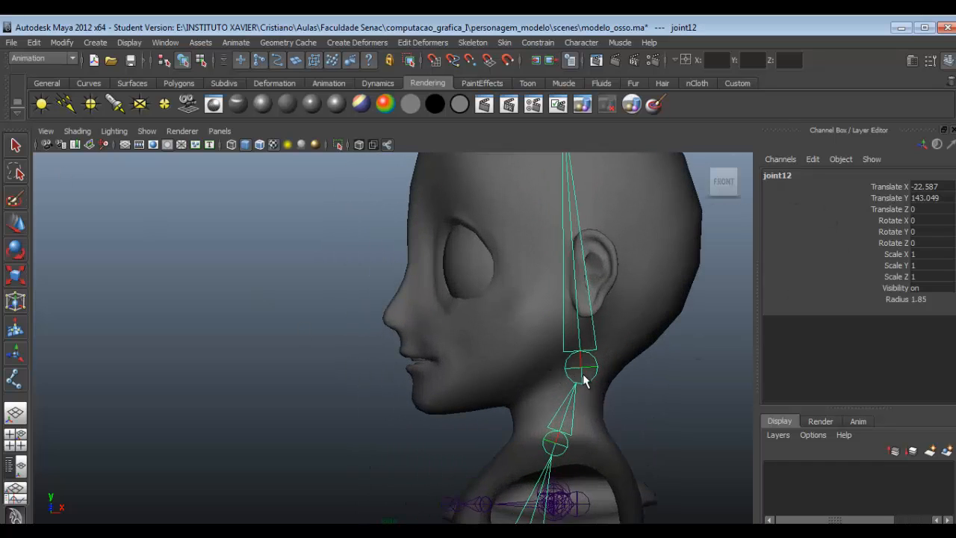
{"action": "scroll", "coordinate": [488, 355], "scroll_direction": "up", "scroll_amount": 3}
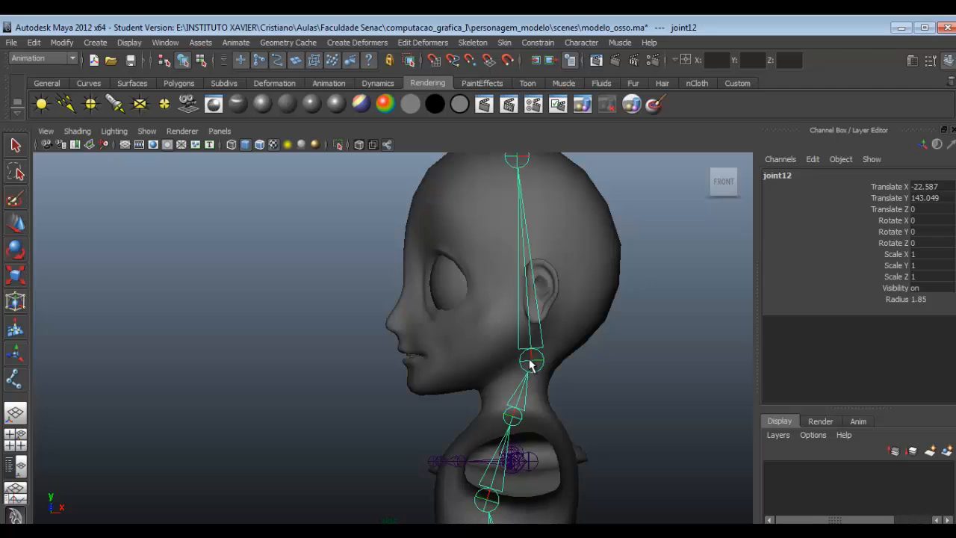
{"action": "middle_click_drag", "start_coordinate": [544, 407], "coordinate": [527, 345], "text": "alt"}
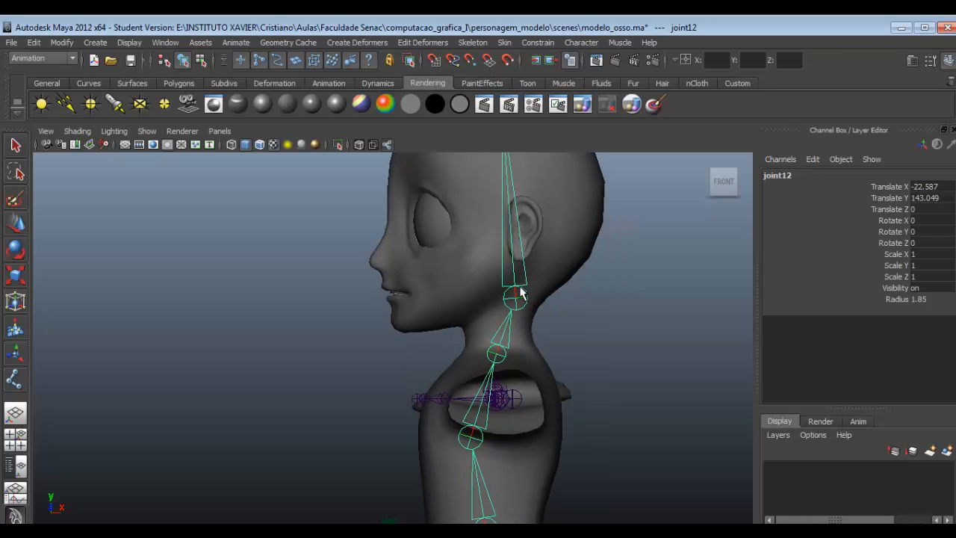
{"action": "middle_click_drag", "start_coordinate": [518, 292], "coordinate": [518, 329], "text": "alt"}
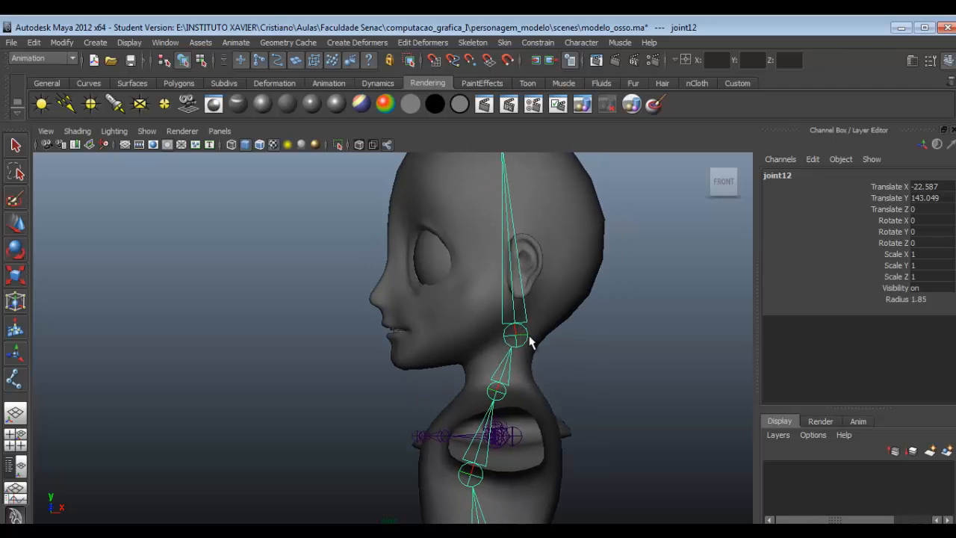
{"action": "left_click", "coordinate": [520, 343]}
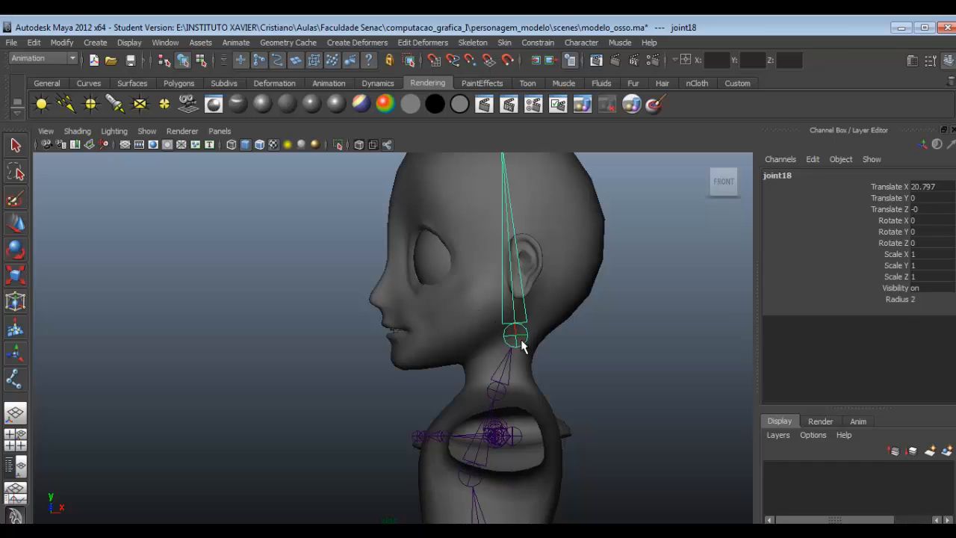
{"action": "key", "text": "w"}
{"action": "left_click_drag", "start_coordinate": [491, 331], "coordinate": [493, 250]}
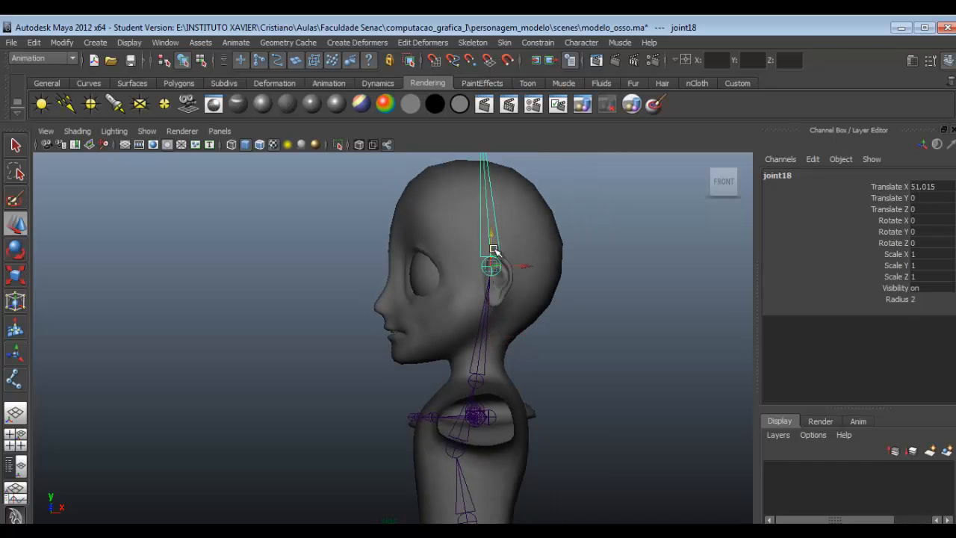
{"action": "key", "text": "ctrl+z"}
- Shift only the skull-base joint's pivot slightly upward, to about Translate X 27.03 and Translate Y 1.87, without moving the head-top joint
{"action": "scroll", "coordinate": [489, 325], "scroll_direction": "up", "scroll_amount": 2}
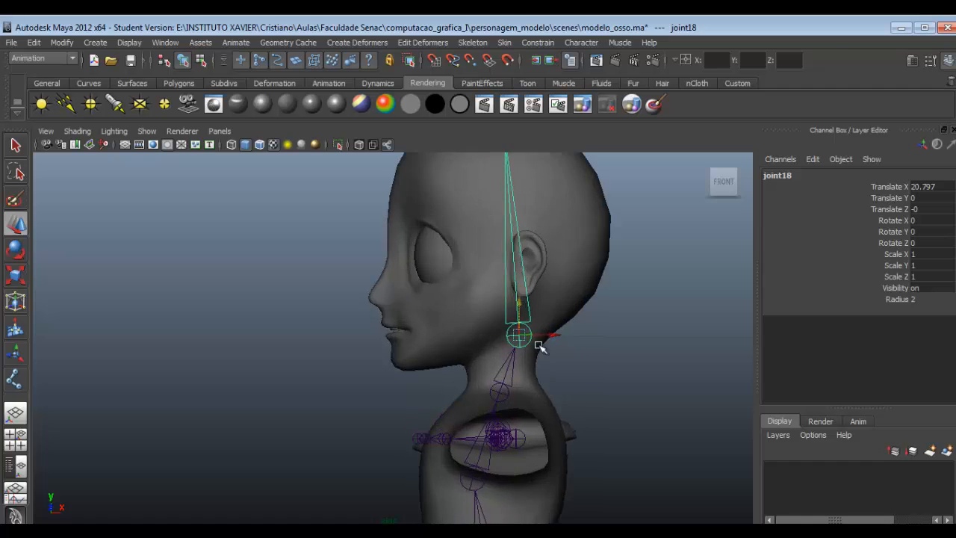
{"action": "middle_click_drag", "start_coordinate": [533, 321], "coordinate": [520, 396], "text": "alt"}
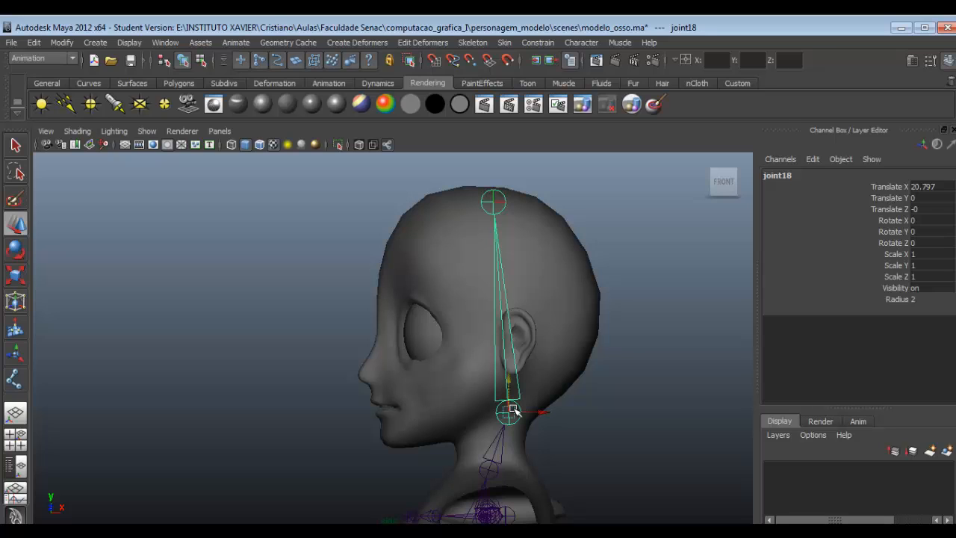
{"action": "key", "text": "Insert"}
{"action": "left_click_drag", "start_coordinate": [510, 410], "coordinate": [509, 408]}
{"action": "mouse_move", "coordinate": [508, 384]}
{"action": "left_mouse_down"}
{"action": "mouse_move", "coordinate": [514, 399]}
{"action": "mouse_move", "coordinate": [501, 393]}
{"action": "left_mouse_up"}
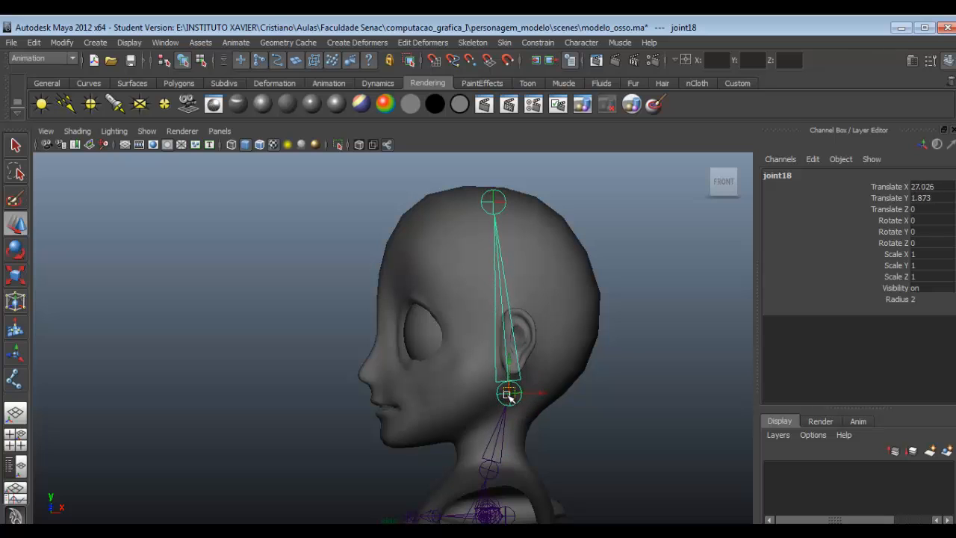
- Branch a jaw chain off the skull-base joint with the Joint Tool, placing one joint in mid-jaw and one at the chin, and finish it
{"action": "left_click", "coordinate": [472, 45]}
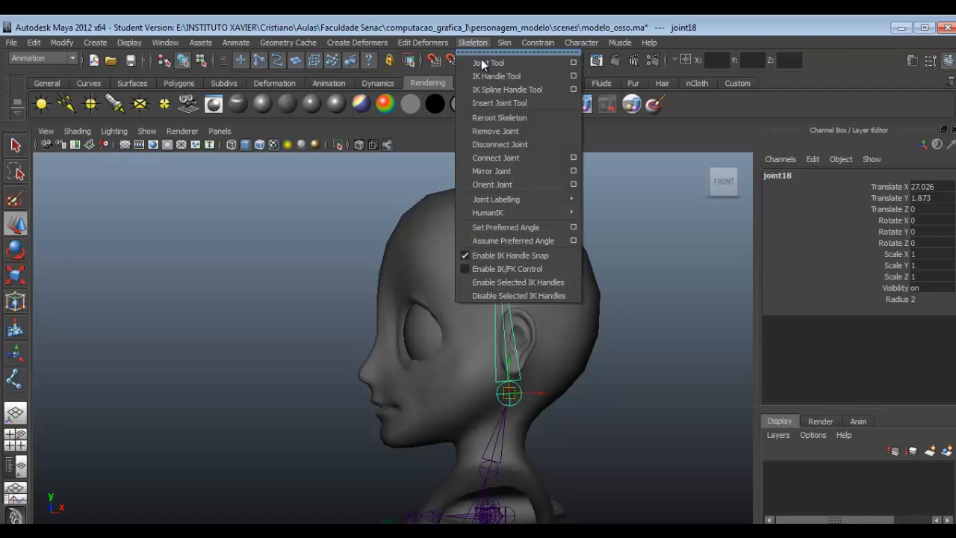
{"action": "left_click", "coordinate": [486, 63]}
{"action": "left_click", "coordinate": [509, 394]}
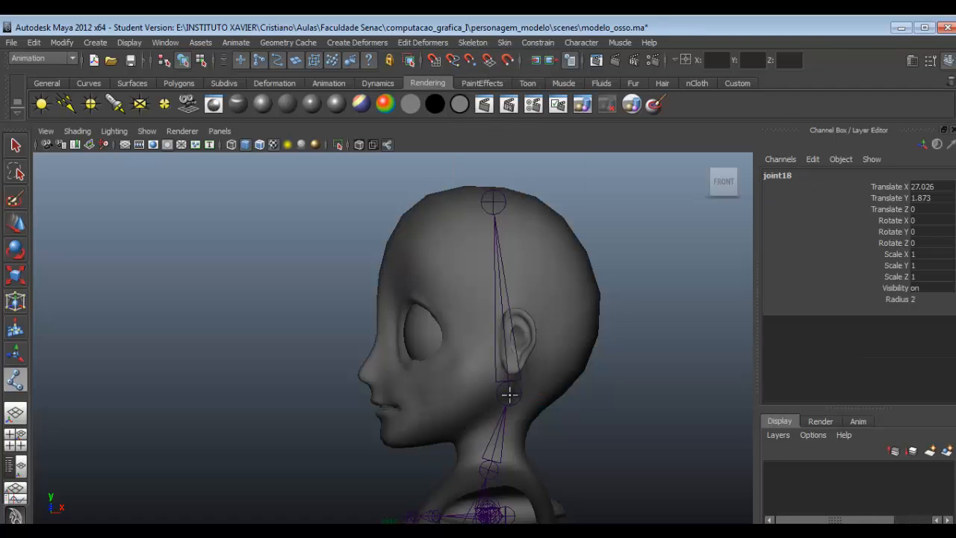
{"action": "left_click", "coordinate": [451, 409]}
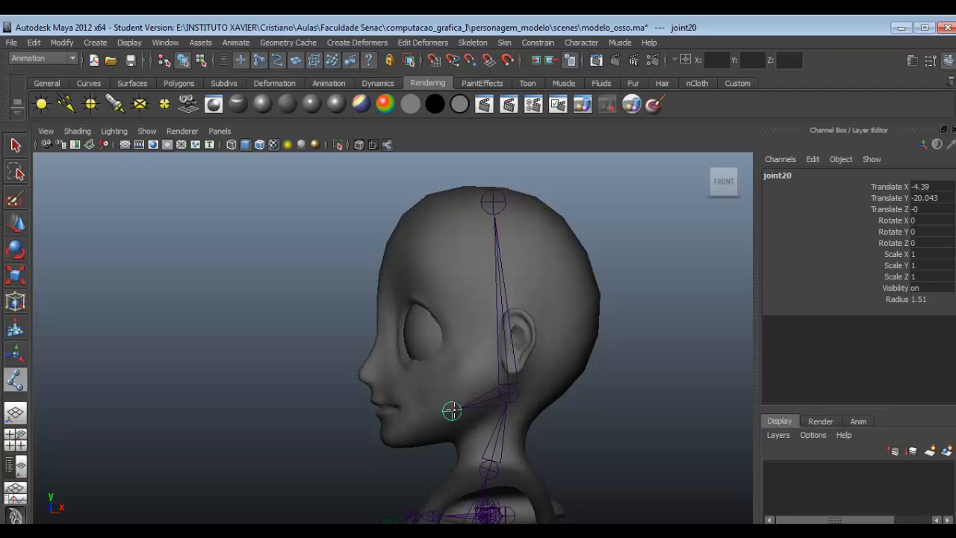
{"action": "left_click", "coordinate": [386, 433]}
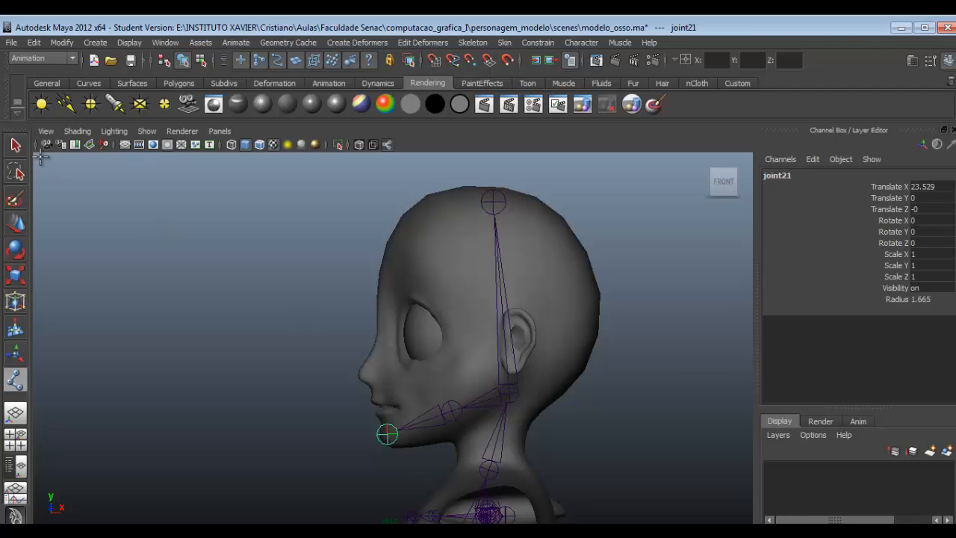
{"action": "left_click", "coordinate": [17, 148]}
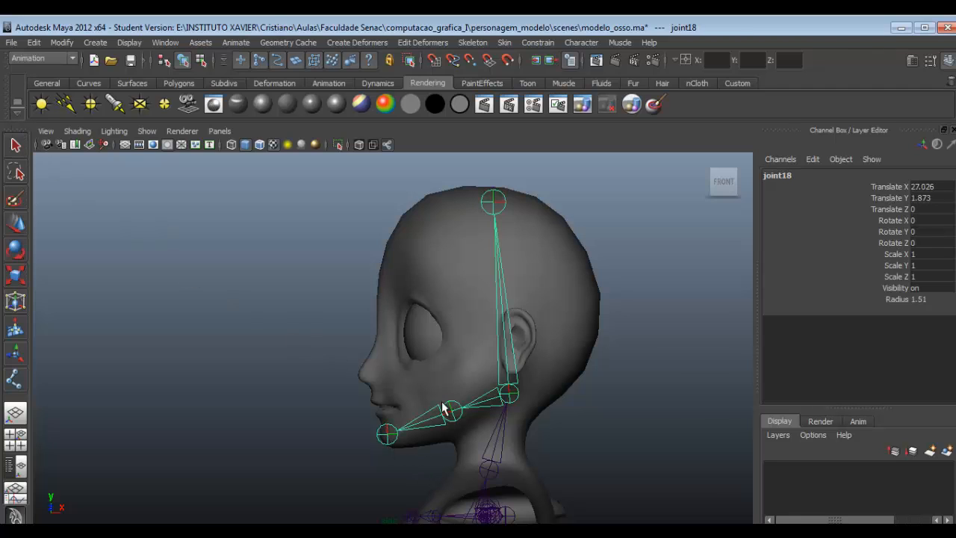
- Move the knee joint d_joelho forward inside the leg together with its foot joints, to about Translate X 85.42
{"action": "scroll", "coordinate": [440, 364], "scroll_direction": "down", "scroll_amount": 5}
{"action": "middle_click_drag", "start_coordinate": [449, 428], "coordinate": [454, 296], "text": "alt"}
{"action": "scroll", "coordinate": [426, 409], "scroll_direction": "up", "scroll_amount": 3}
{"action": "middle_click_drag", "start_coordinate": [472, 431], "coordinate": [493, 362], "text": "alt"}
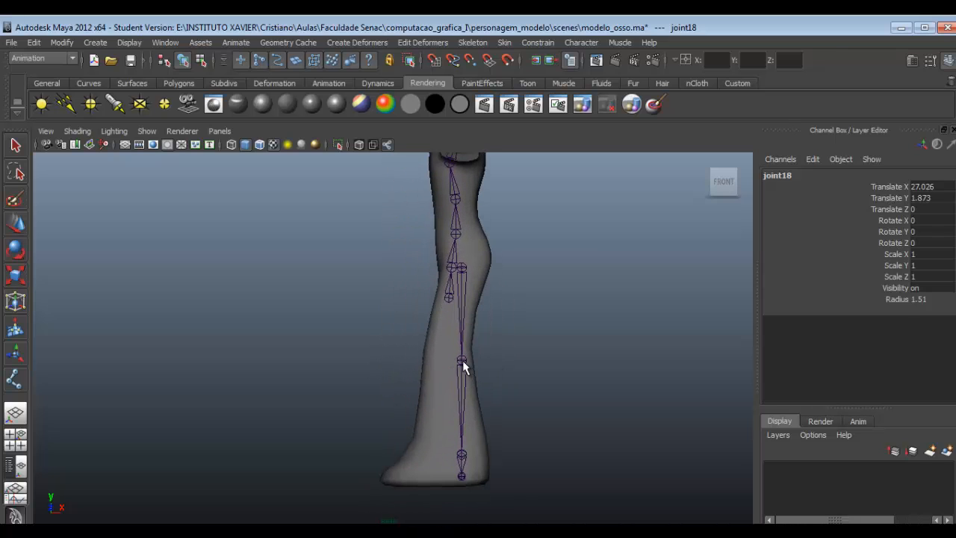
{"action": "left_click", "coordinate": [462, 360]}
{"action": "key", "text": "w"}
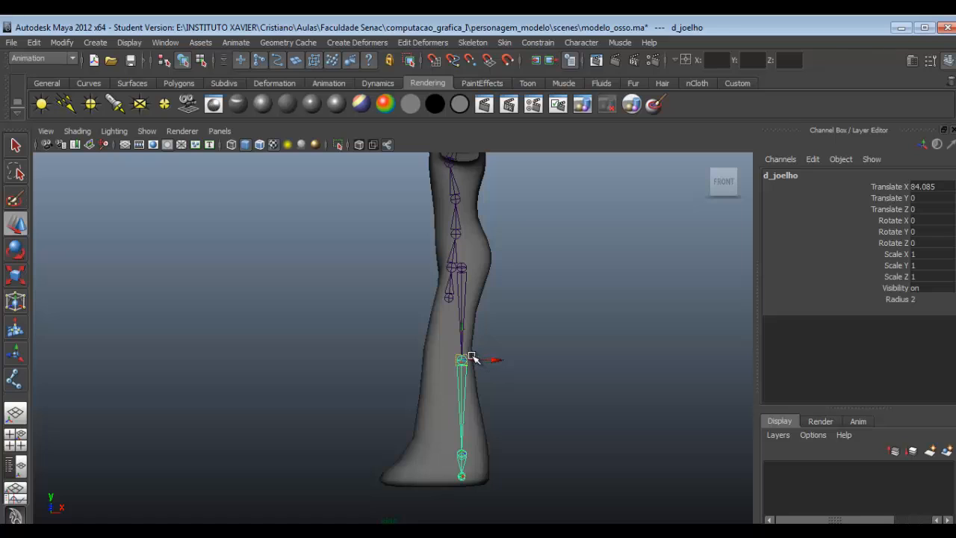
{"action": "left_click", "coordinate": [471, 360]}
{"action": "left_click", "coordinate": [463, 361]}
{"action": "left_click_drag", "start_coordinate": [478, 361], "coordinate": [472, 360]}
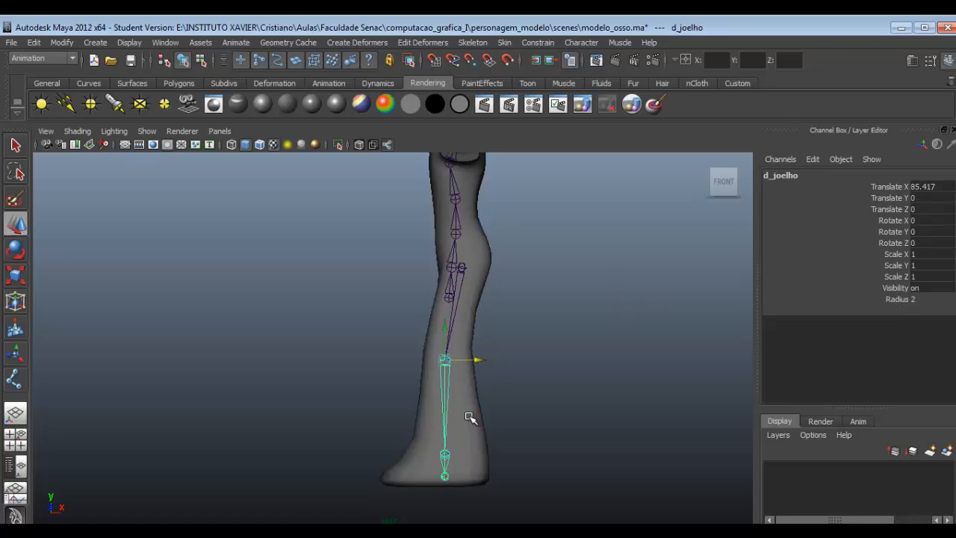
- Try to swing the toe joints into the foot in the perspective view by rotating the foot joint d_pe about 83° around Y
{"action": "key", "text": "space"}
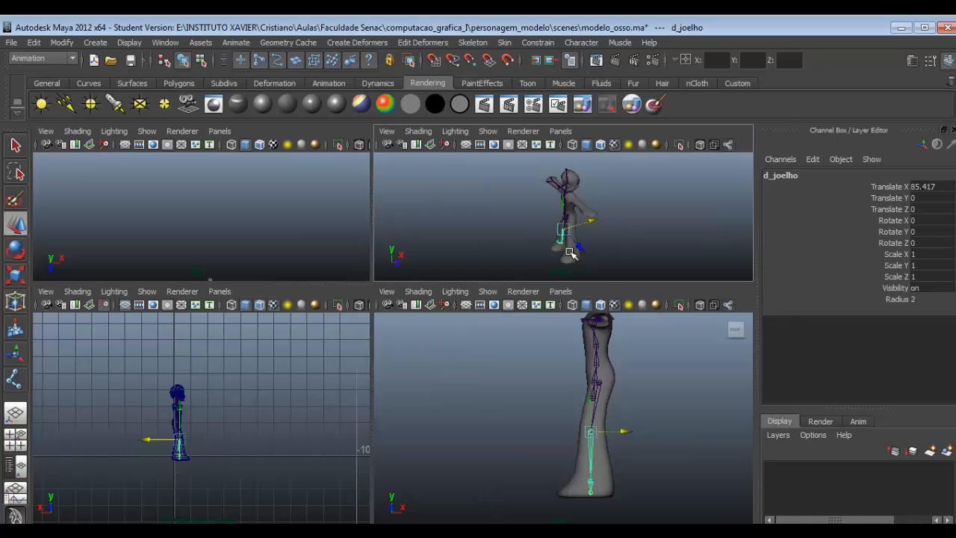
{"action": "key", "text": "space"}
{"action": "right_click_drag", "start_coordinate": [515, 288], "coordinate": [431, 449], "text": "alt"}
{"action": "middle_click_drag", "start_coordinate": [433, 451], "coordinate": [495, 347], "text": "alt"}
{"action": "mouse_move", "coordinate": [495, 347]}
{"action": "left_mouse_down", "text": "alt"}
{"action": "mouse_move", "coordinate": [455, 394]}
{"action": "mouse_move", "coordinate": [491, 316]}
{"action": "mouse_move", "coordinate": [493, 356]}
{"action": "left_mouse_up", "text": "alt"}
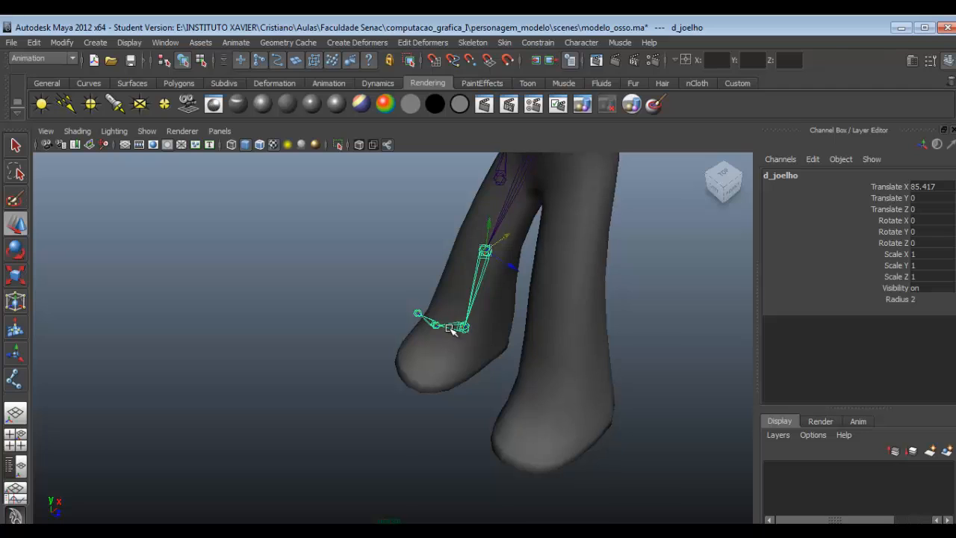
{"action": "left_click_drag", "start_coordinate": [454, 327], "coordinate": [438, 341], "text": "alt"}
{"action": "left_click", "coordinate": [399, 296]}
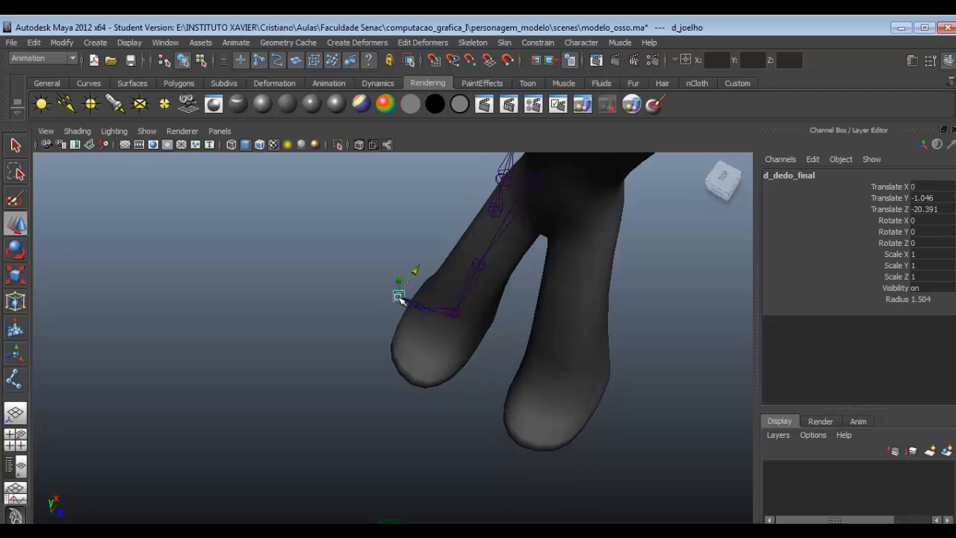
{"action": "left_click", "coordinate": [447, 316]}
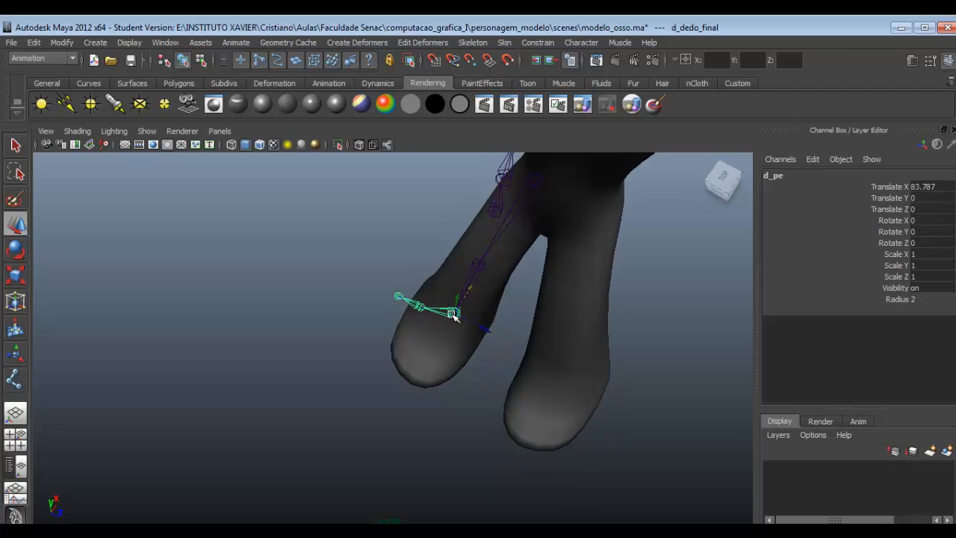
{"action": "key", "text": "e"}
{"action": "left_click_drag", "start_coordinate": [454, 351], "coordinate": [549, 353]}
{"action": "key", "text": "ctrl+z"}
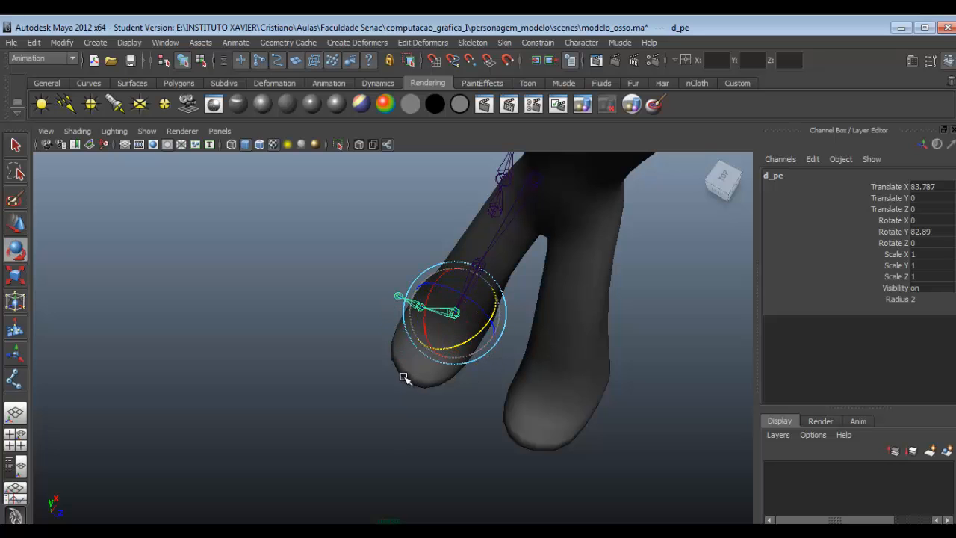
- Move the toe-tip joint d_dedo_final and the toe joint d_dedo sideways so both line up with the foot
{"action": "left_click_drag", "start_coordinate": [406, 409], "coordinate": [444, 397], "text": "alt"}
{"action": "middle_click_drag", "start_coordinate": [433, 391], "coordinate": [467, 400], "text": "alt"}
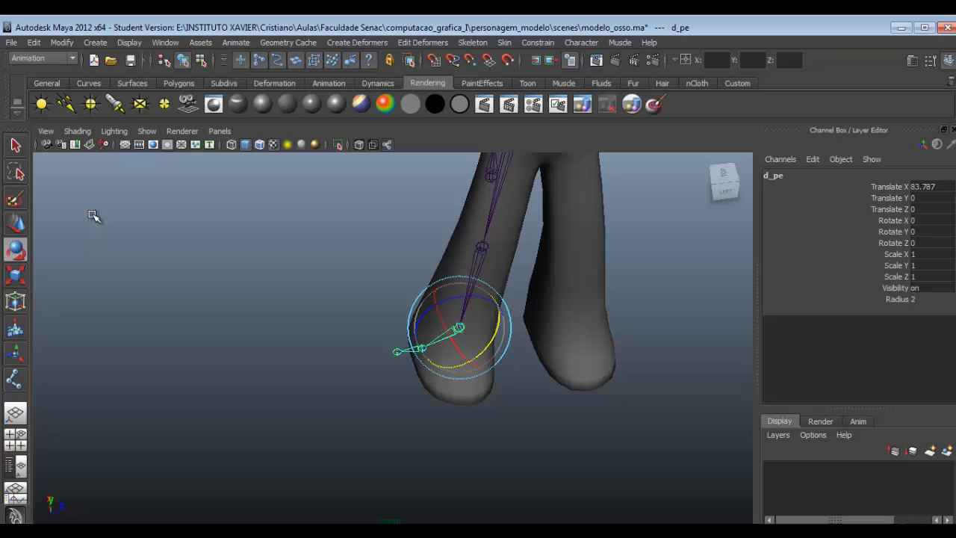
{"action": "left_click", "coordinate": [16, 146]}
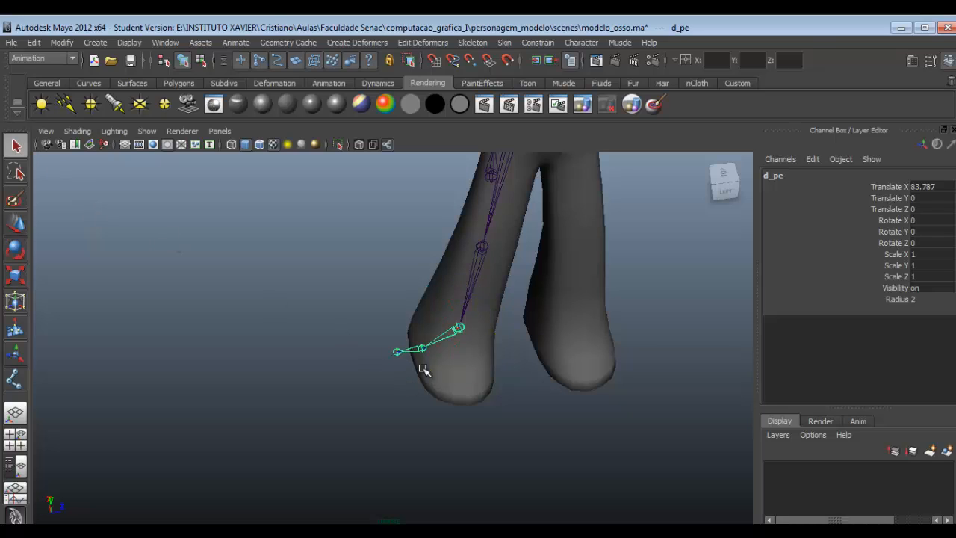
{"action": "key", "text": "w"}
{"action": "left_click", "coordinate": [398, 351]}
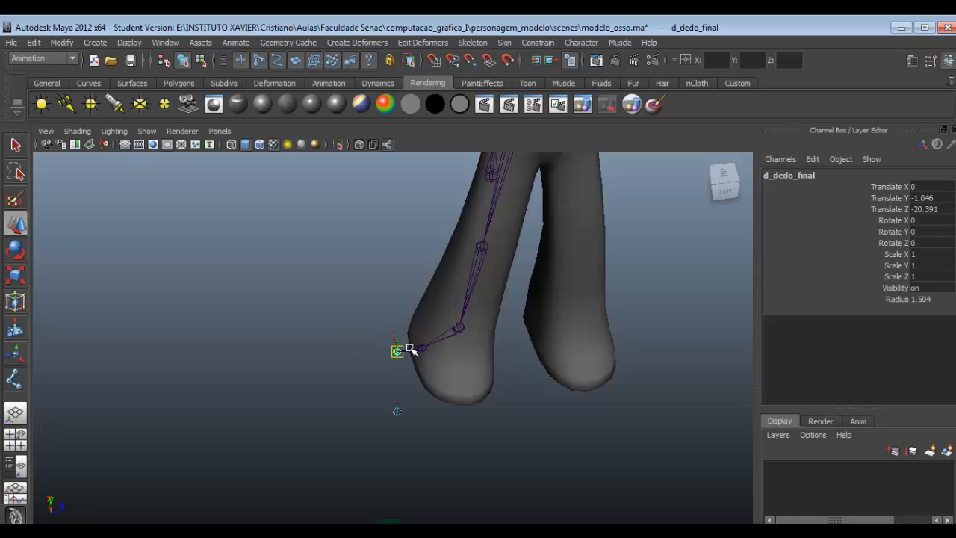
{"action": "left_click_drag", "start_coordinate": [399, 334], "coordinate": [472, 384]}
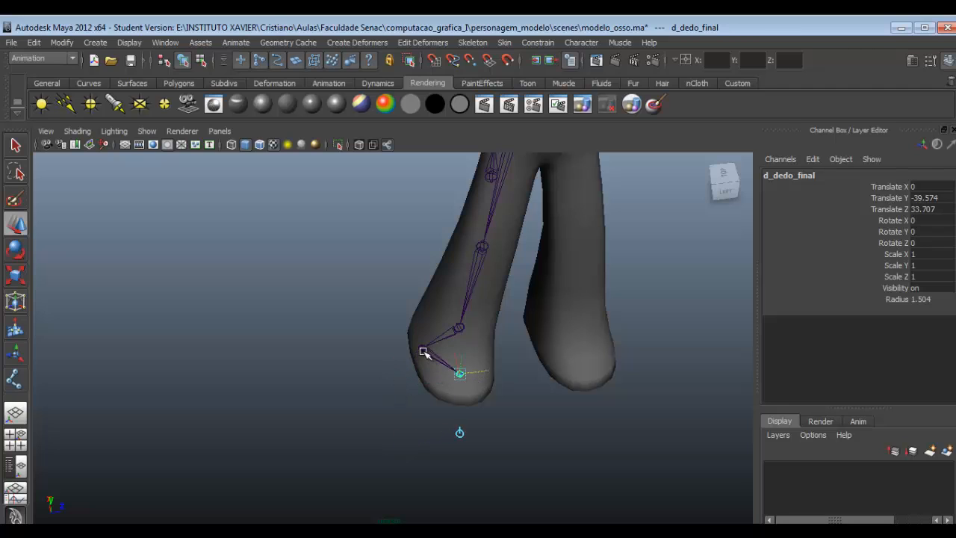
{"action": "left_click", "coordinate": [423, 352]}
{"action": "left_click_drag", "start_coordinate": [437, 349], "coordinate": [473, 350]}
- Move the toe-tip joint d_dedo_final forward into the front of the foot and the toe joint d_dedo ahead of the ankle
{"action": "left_click_drag", "start_coordinate": [494, 413], "coordinate": [585, 382], "text": "alt"}
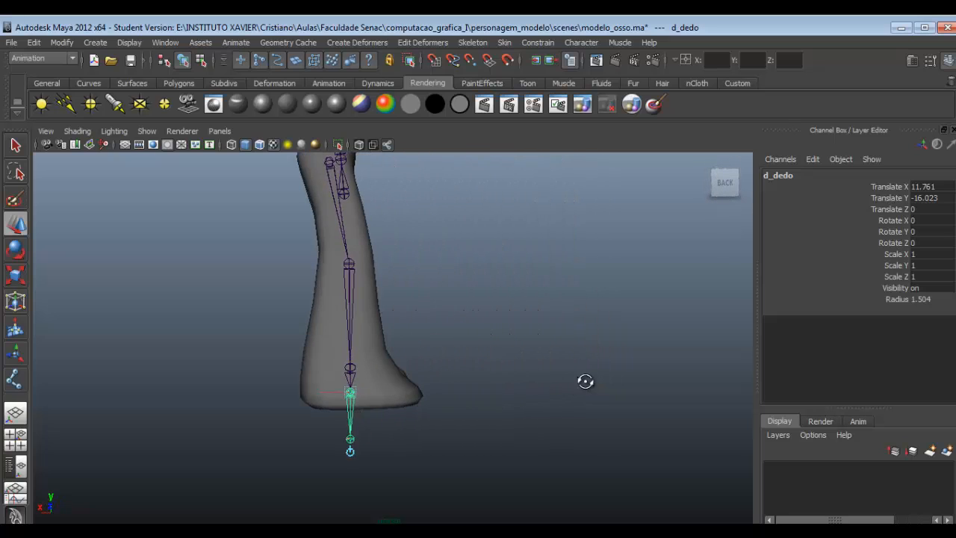
{"action": "left_click", "coordinate": [352, 439]}
{"action": "left_click_drag", "start_coordinate": [351, 438], "coordinate": [414, 390]}
{"action": "left_click_drag", "start_coordinate": [396, 433], "coordinate": [311, 457], "text": "alt"}
{"action": "left_click_drag", "start_coordinate": [489, 406], "coordinate": [544, 378]}
{"action": "left_click_drag", "start_coordinate": [396, 394], "coordinate": [432, 401], "text": "alt"}
{"action": "left_click", "coordinate": [381, 410]}
- Shift the foot joint d_pe slightly toward the heel and adjust the toe joint d_dedo sideways, to about Translate Z -23.89
{"action": "left_click", "coordinate": [362, 385]}
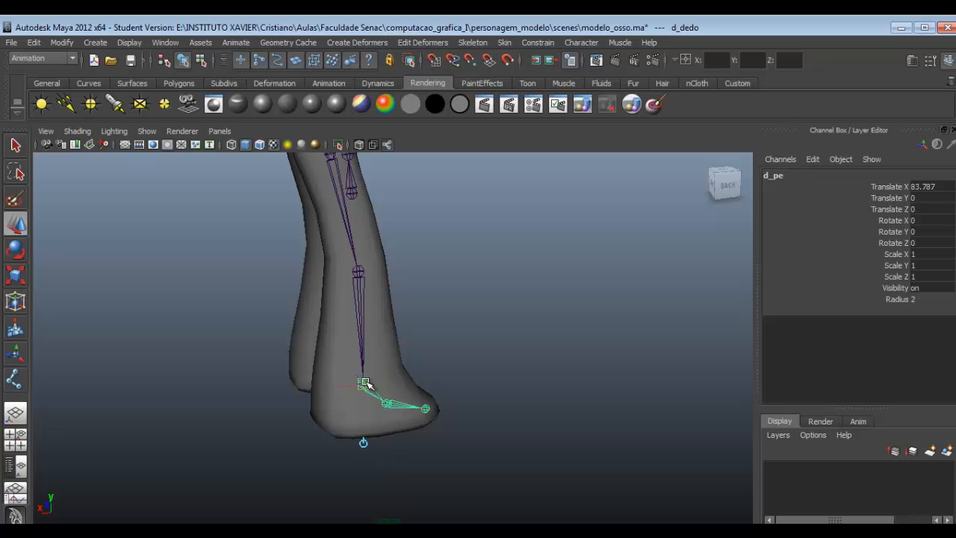
{"action": "left_click_drag", "start_coordinate": [345, 386], "coordinate": [335, 385]}
{"action": "left_click_drag", "start_coordinate": [419, 385], "coordinate": [380, 410], "text": "alt"}
{"action": "left_click", "coordinate": [448, 394]}
{"action": "left_click_drag", "start_coordinate": [460, 395], "coordinate": [457, 396]}
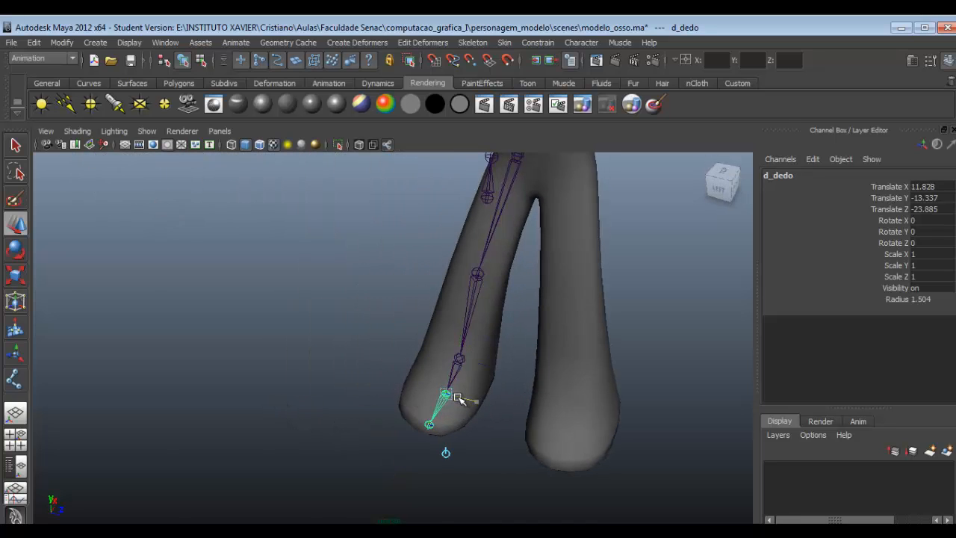
- Move the whole spine, neck and head chain sideways onto the body's centre line and deselect it
{"action": "scroll", "coordinate": [462, 367], "scroll_direction": "down", "scroll_amount": 4}
{"action": "middle_click_drag", "start_coordinate": [441, 413], "coordinate": [469, 458], "text": "alt"}
{"action": "left_click_drag", "start_coordinate": [469, 456], "coordinate": [512, 358], "text": "alt"}
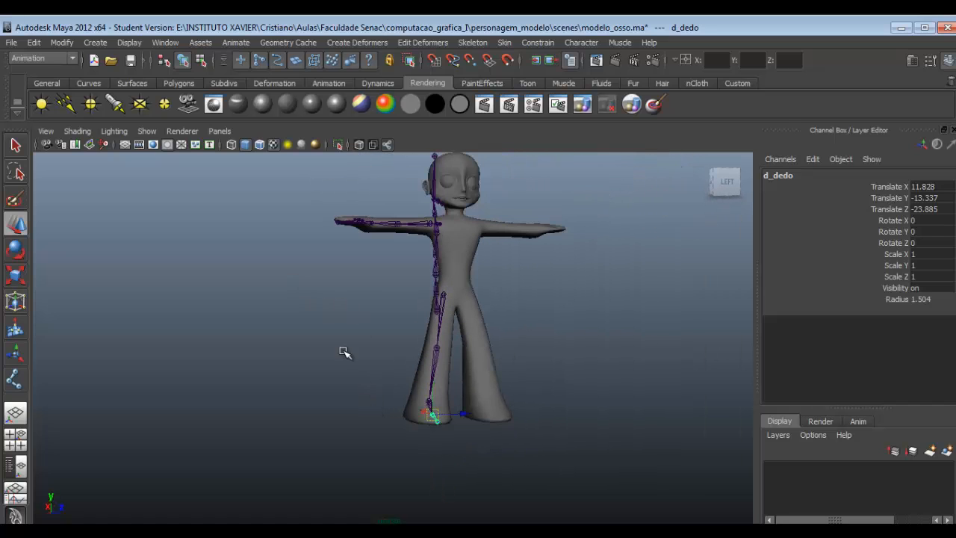
{"action": "left_click_drag", "start_coordinate": [422, 272], "coordinate": [446, 348], "text": "alt"}
{"action": "left_click", "coordinate": [410, 347]}
{"action": "mouse_move", "coordinate": [476, 319]}
{"action": "left_mouse_down", "text": "alt"}
{"action": "mouse_move", "coordinate": [493, 316]}
{"action": "mouse_move", "coordinate": [480, 313]}
{"action": "left_mouse_up", "text": "alt"}
{"action": "left_click", "coordinate": [510, 289]}
- Nudge the spine chain's root joint12 slightly sideways to centre it more exactly in the body, and deselect it
{"action": "scroll", "coordinate": [459, 263], "scroll_direction": "up", "scroll_amount": 3}
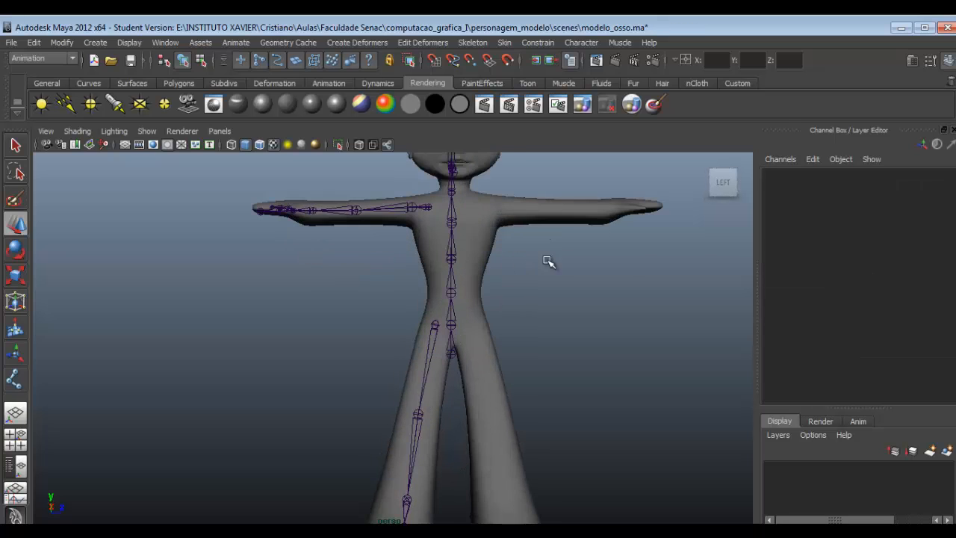
{"action": "middle_click_drag", "start_coordinate": [550, 262], "coordinate": [501, 312], "text": "alt"}
{"action": "scroll", "coordinate": [431, 325], "scroll_direction": "down", "scroll_amount": 3}
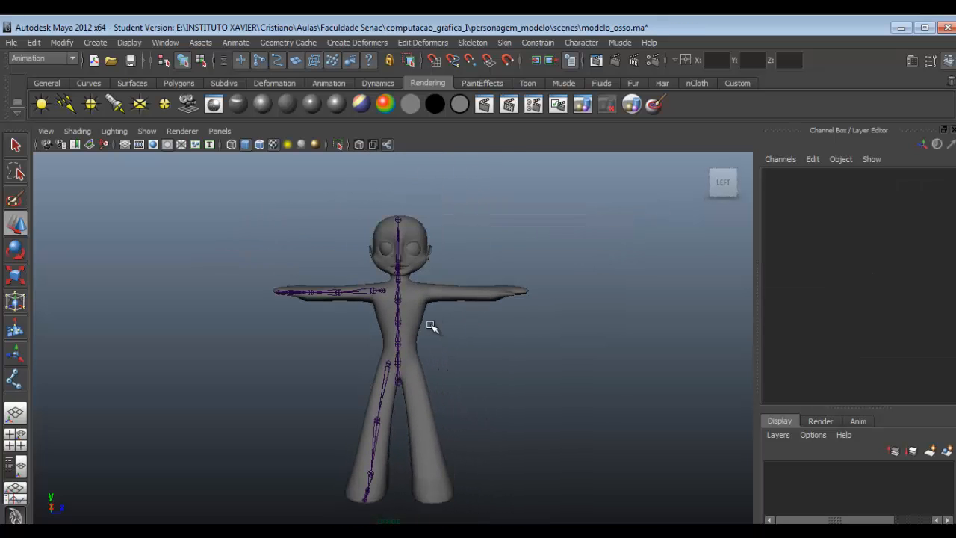
{"action": "left_click", "coordinate": [399, 385]}
{"action": "left_click", "coordinate": [488, 291]}
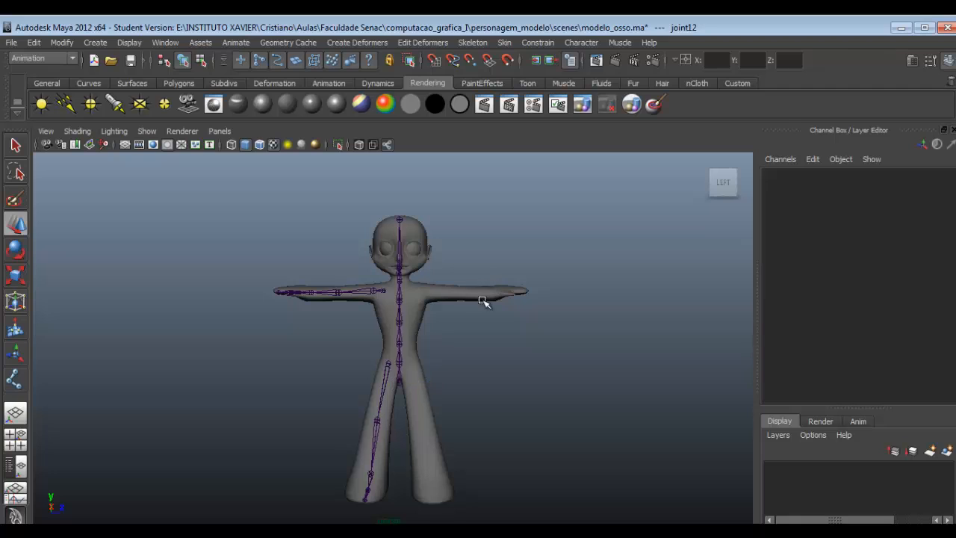
- Check the joint names along the arm chain, from the shoulder through the upper arm and forearm to the hand
{"action": "scroll", "coordinate": [397, 248], "scroll_direction": "up", "scroll_amount": 3}
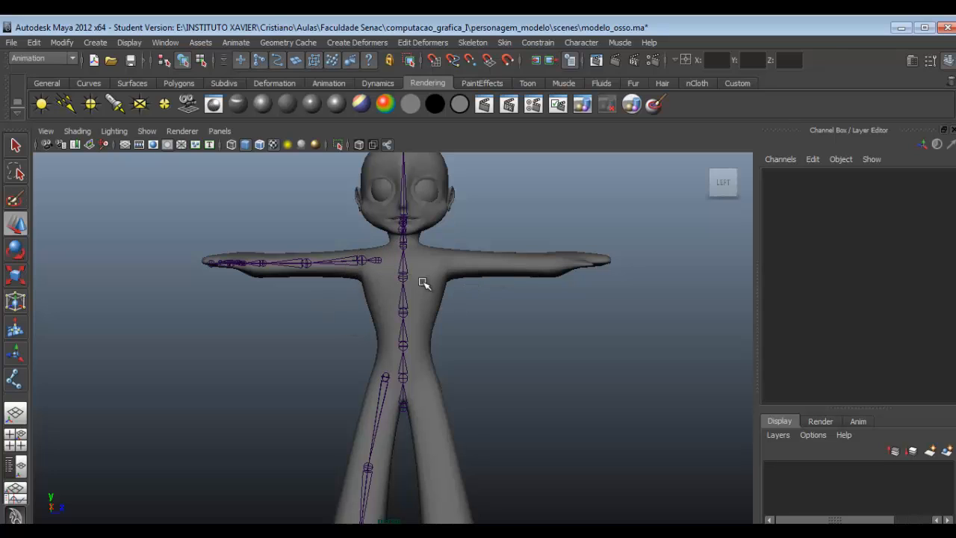
{"action": "left_click", "coordinate": [382, 260]}
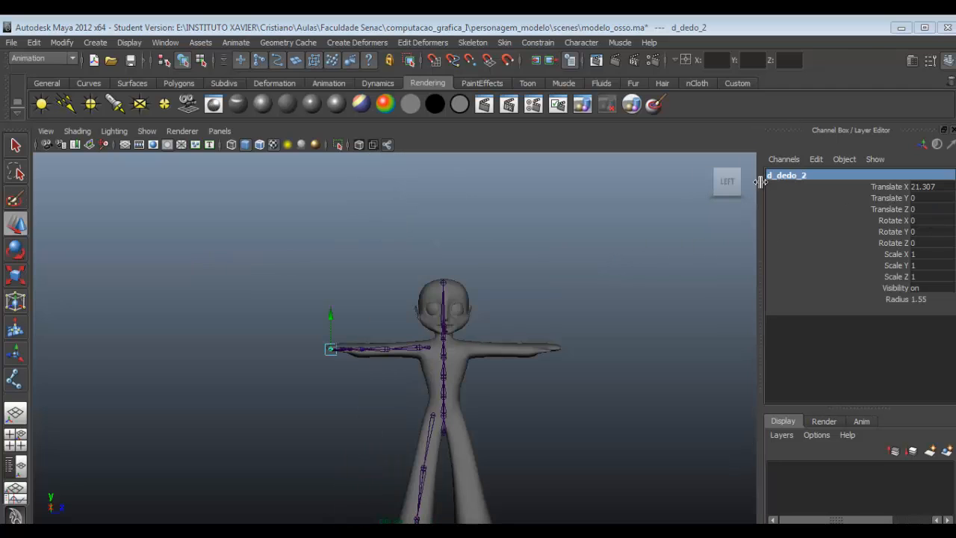
{"action": "left_click", "coordinate": [416, 383]}
{"action": "scroll", "coordinate": [419, 377], "scroll_direction": "up", "scroll_amount": 6}
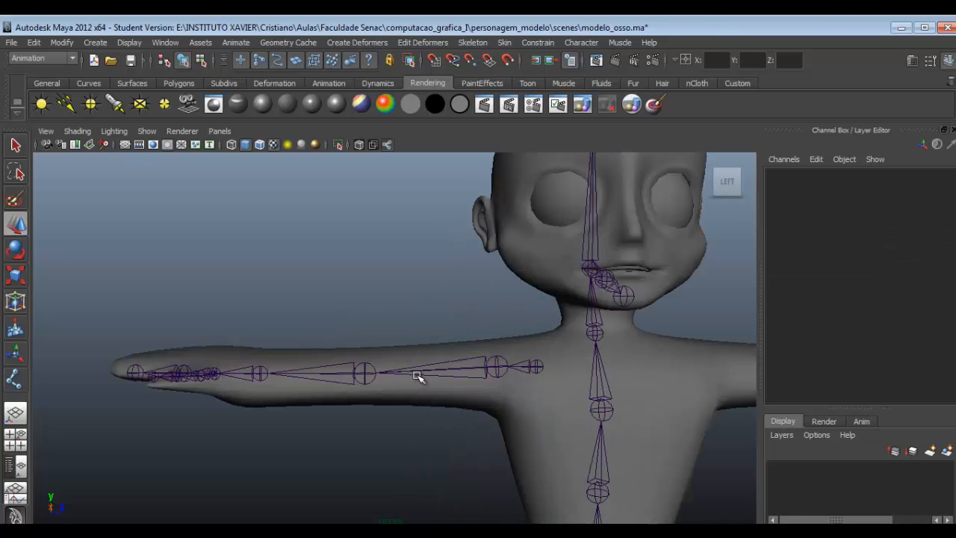
{"action": "scroll", "coordinate": [532, 322], "scroll_direction": "up", "scroll_amount": 4}
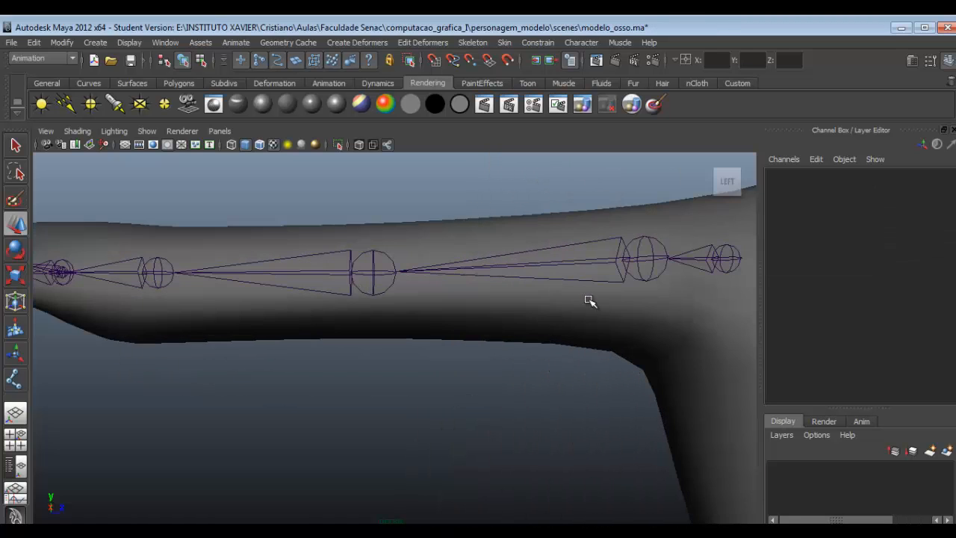
{"action": "scroll", "coordinate": [586, 302], "scroll_direction": "down", "scroll_amount": 5}
{"action": "left_click_drag", "start_coordinate": [576, 303], "coordinate": [593, 333], "text": "alt"}
{"action": "left_click", "coordinate": [551, 258]}
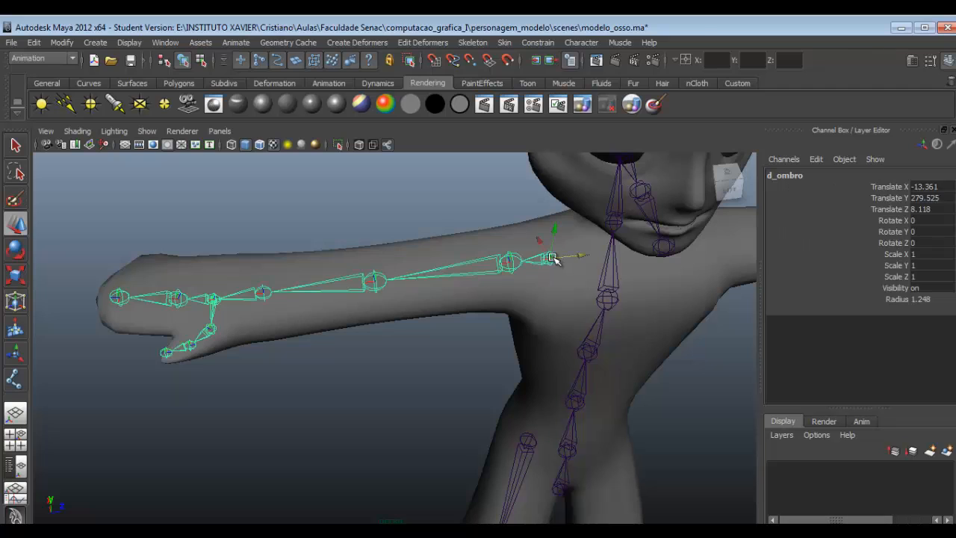
{"action": "left_click", "coordinate": [508, 262]}
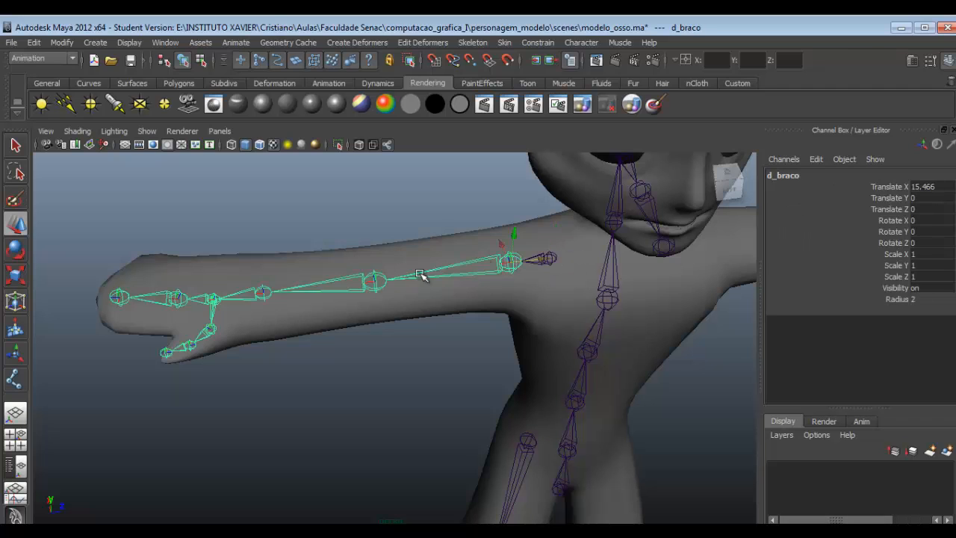
{"action": "left_click", "coordinate": [409, 284]}
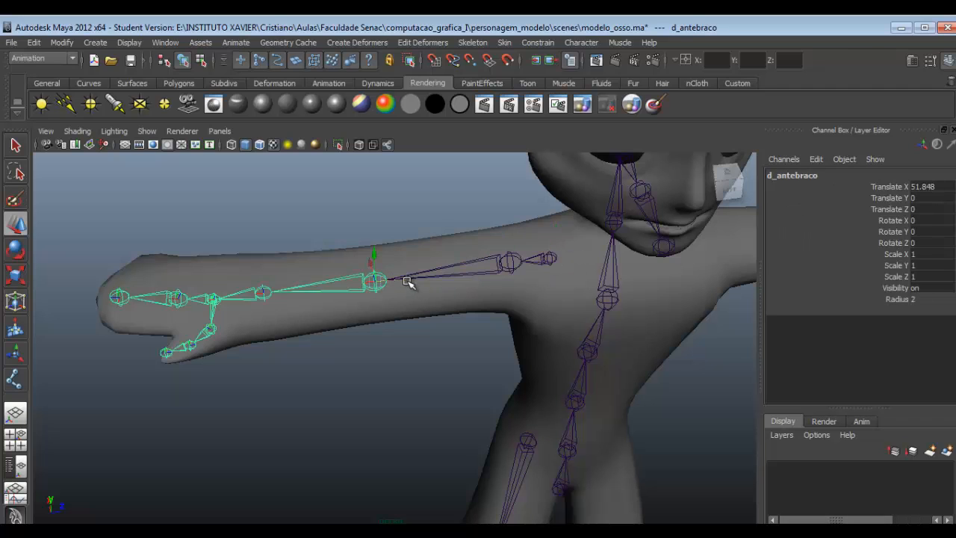
{"action": "left_click", "coordinate": [336, 282]}
{"action": "left_click", "coordinate": [264, 295]}
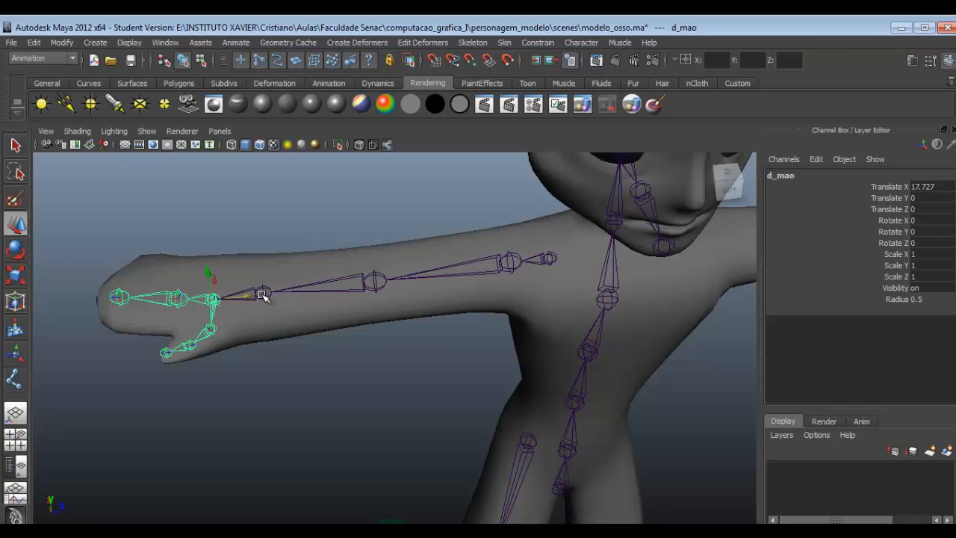
- Check the names of the hand's thumb and finger joints, ending at the fingertip joint
{"action": "key", "text": "Down"}
{"action": "key", "text": "Down"}
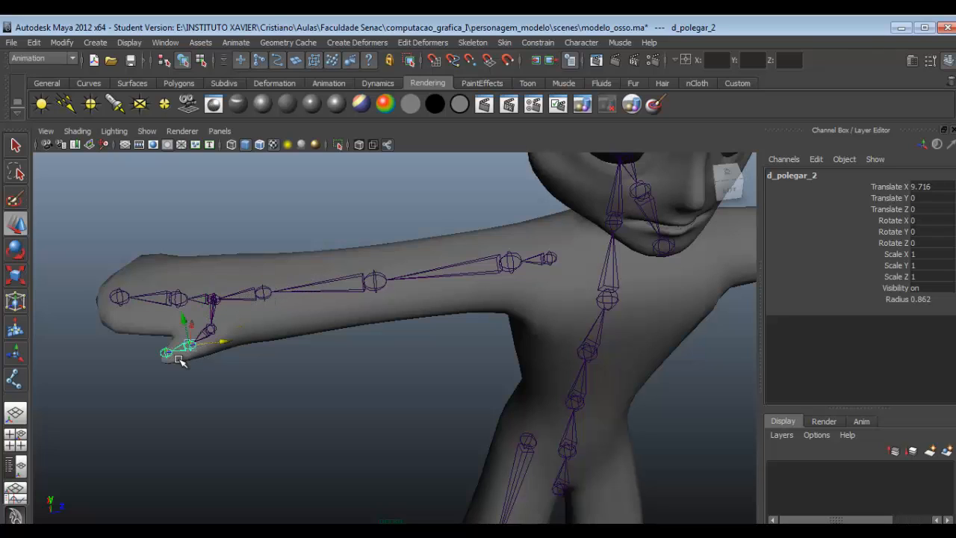
{"action": "key", "text": "Down"}
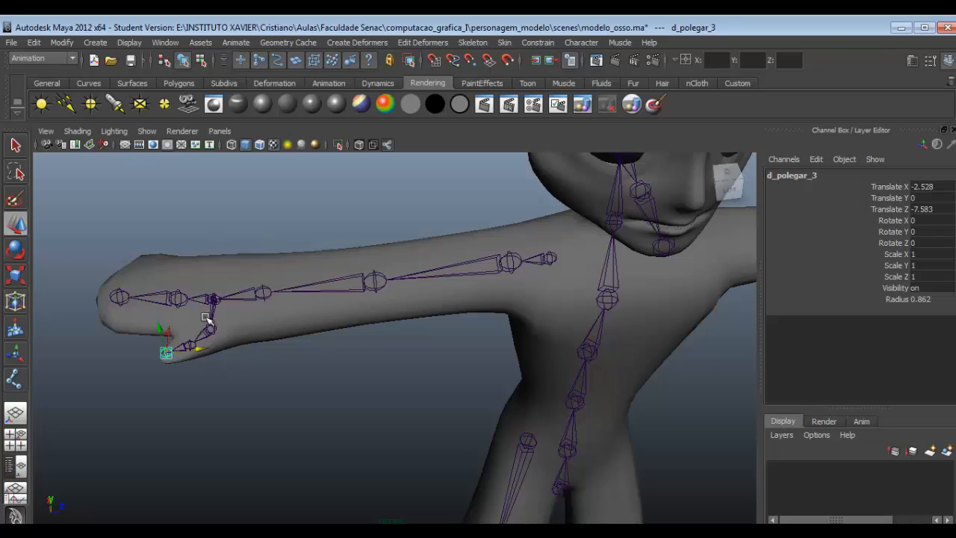
{"action": "left_click", "coordinate": [177, 297]}
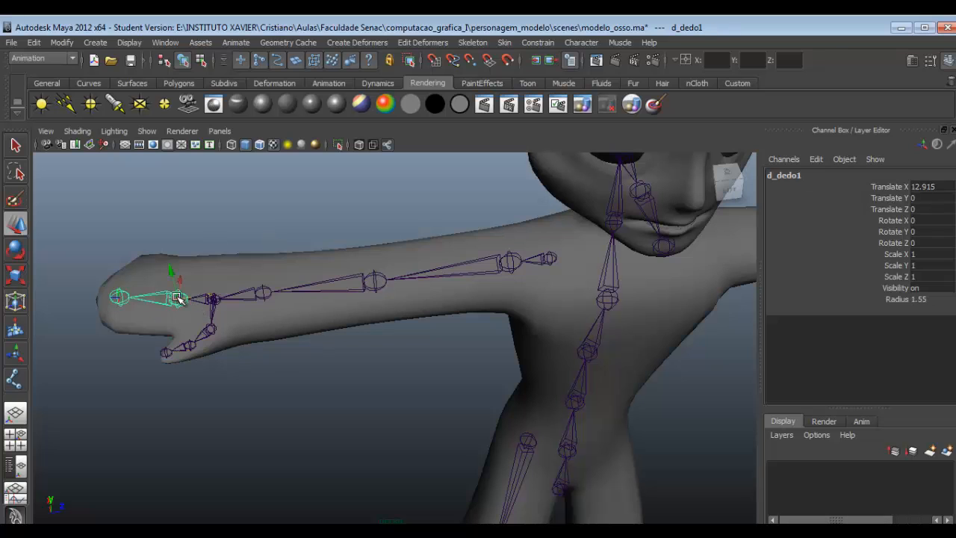
{"action": "left_click", "coordinate": [120, 297]}
- Select the leg chain from its root d_bacia together with the arm chain from its root d_ombro
{"action": "left_click_drag", "start_coordinate": [540, 299], "coordinate": [551, 331], "text": "alt"}
{"action": "right_click_drag", "start_coordinate": [512, 359], "coordinate": [526, 401], "text": "alt"}
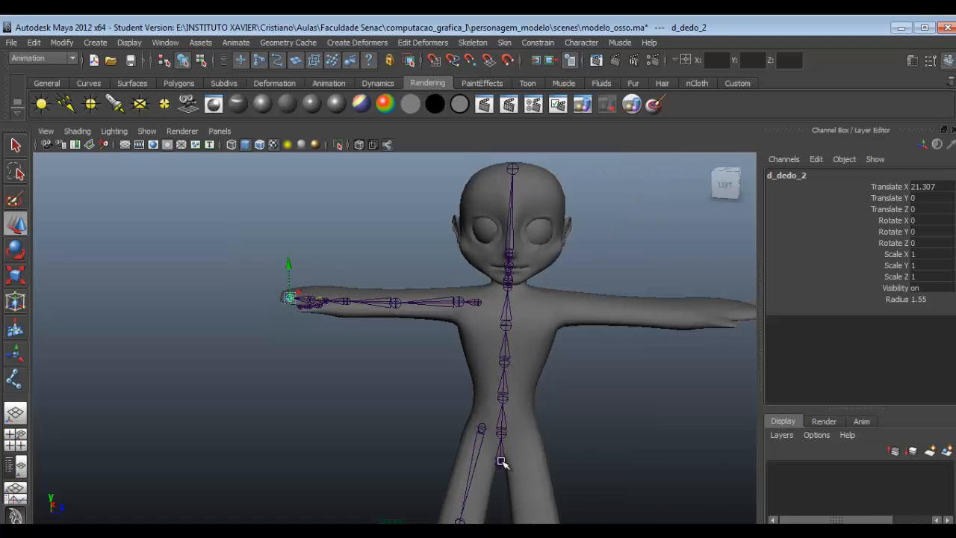
{"action": "left_click_drag", "start_coordinate": [514, 269], "coordinate": [506, 326], "text": "alt"}
{"action": "left_click_drag", "start_coordinate": [505, 292], "coordinate": [552, 292], "text": "alt"}
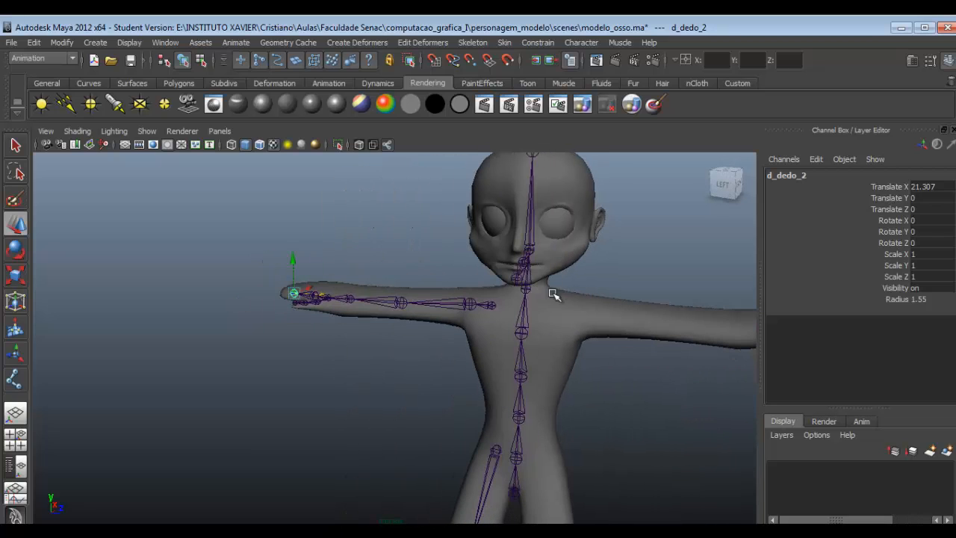
{"action": "left_click_drag", "start_coordinate": [523, 321], "coordinate": [536, 364], "text": "alt"}
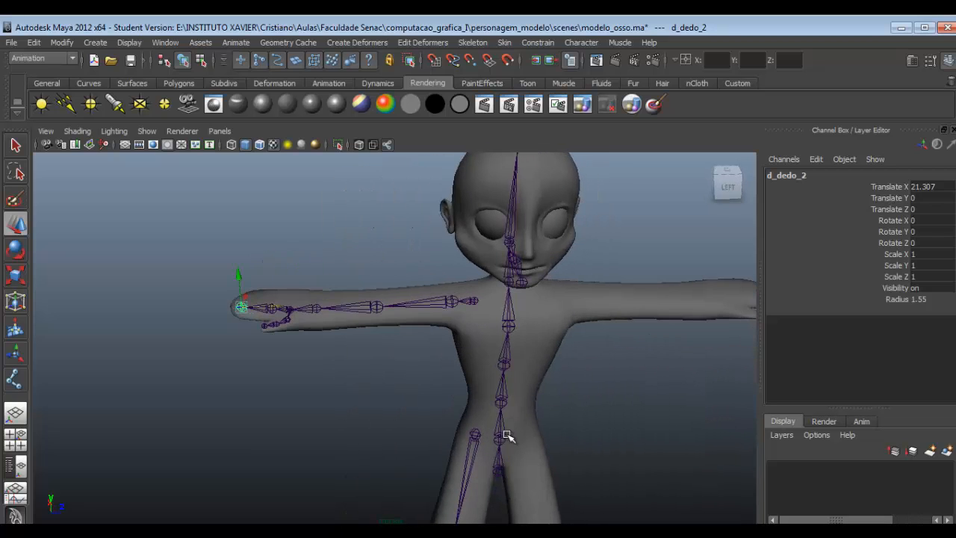
{"action": "left_click_drag", "start_coordinate": [507, 436], "coordinate": [528, 360], "text": "alt"}
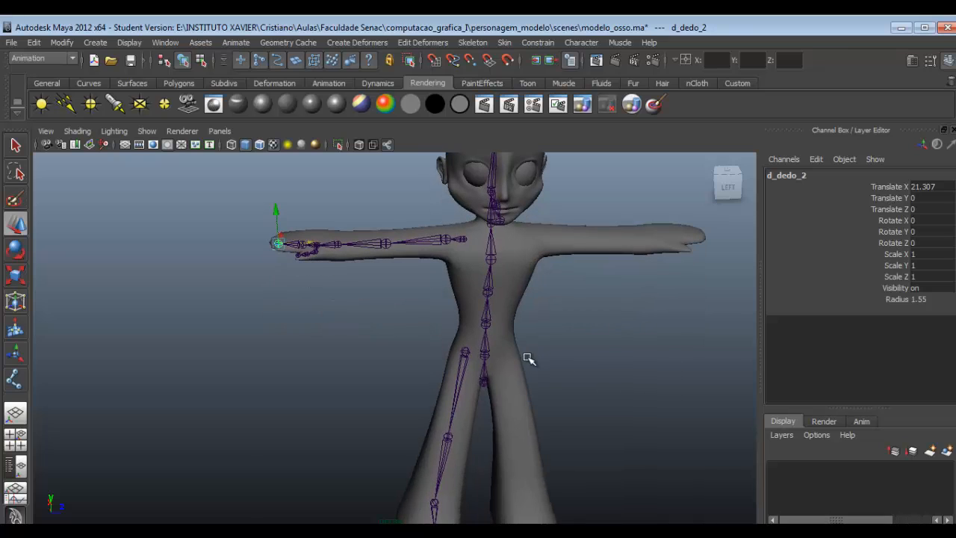
{"action": "left_click", "coordinate": [462, 351]}
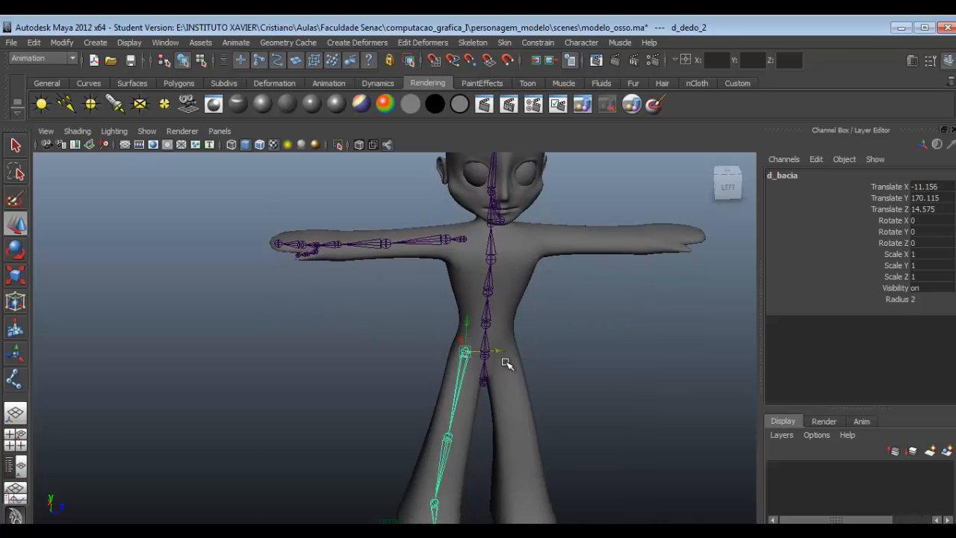
{"action": "left_click", "coordinate": [464, 240]}
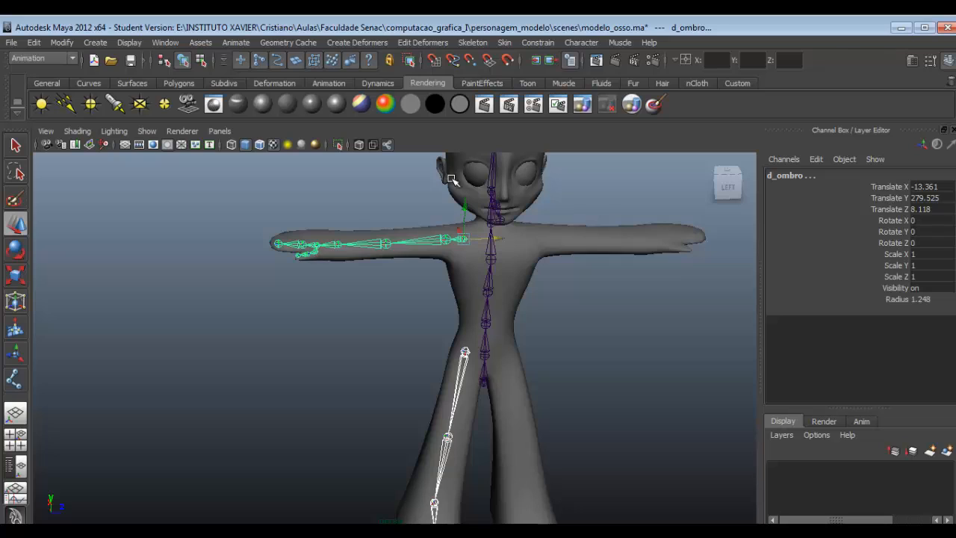
- Open the Mirror Joint options and set mirroring across XY, with d_ replaced by e_ in the duplicated joint names
{"action": "left_click", "coordinate": [474, 42]}
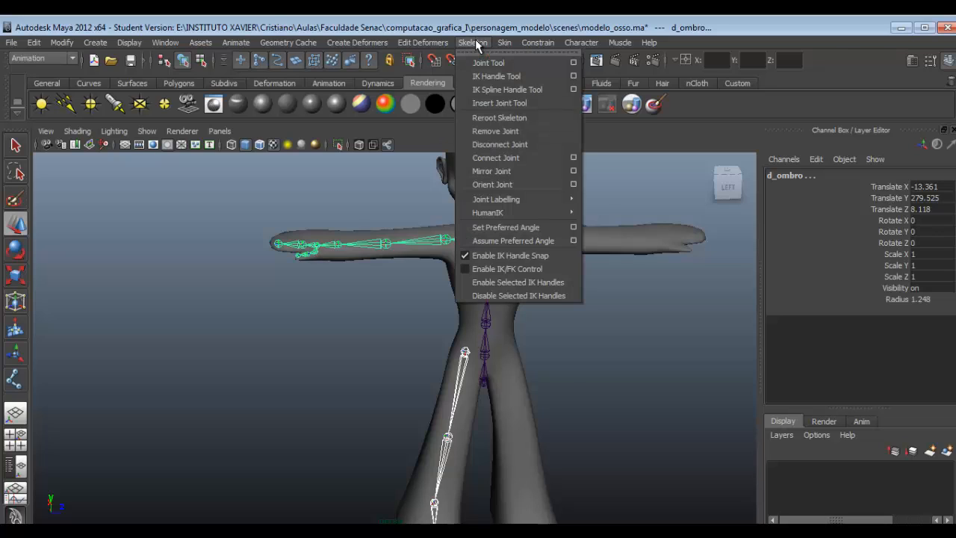
{"action": "left_click", "coordinate": [574, 176]}
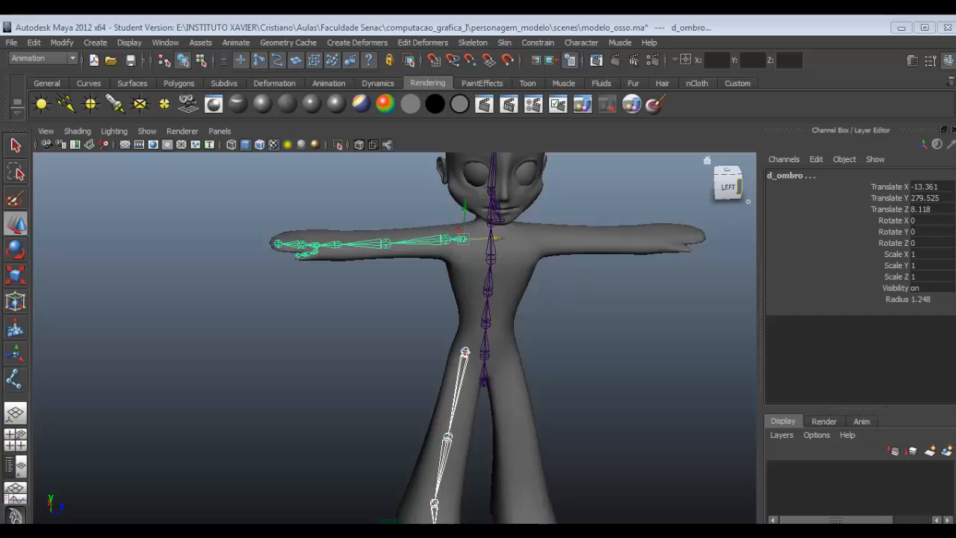
{"action": "left_click_drag", "start_coordinate": [462, 209], "coordinate": [123, 280]}
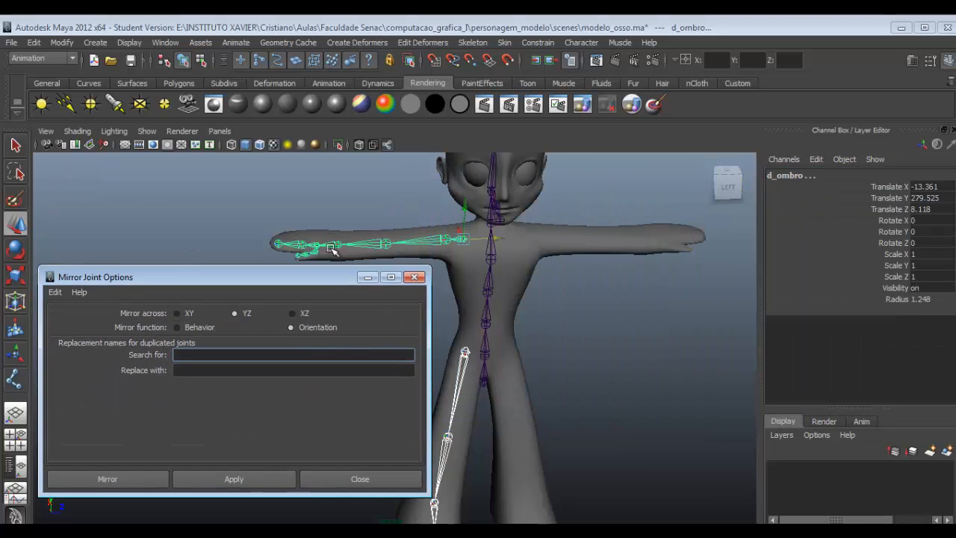
{"action": "middle_click_drag", "start_coordinate": [704, 296], "coordinate": [769, 320], "text": "alt"}
{"action": "mouse_move", "coordinate": [264, 284]}
{"action": "left_mouse_down"}
{"action": "mouse_move", "coordinate": [279, 247]}
{"action": "mouse_move", "coordinate": [274, 295]}
{"action": "left_mouse_up"}
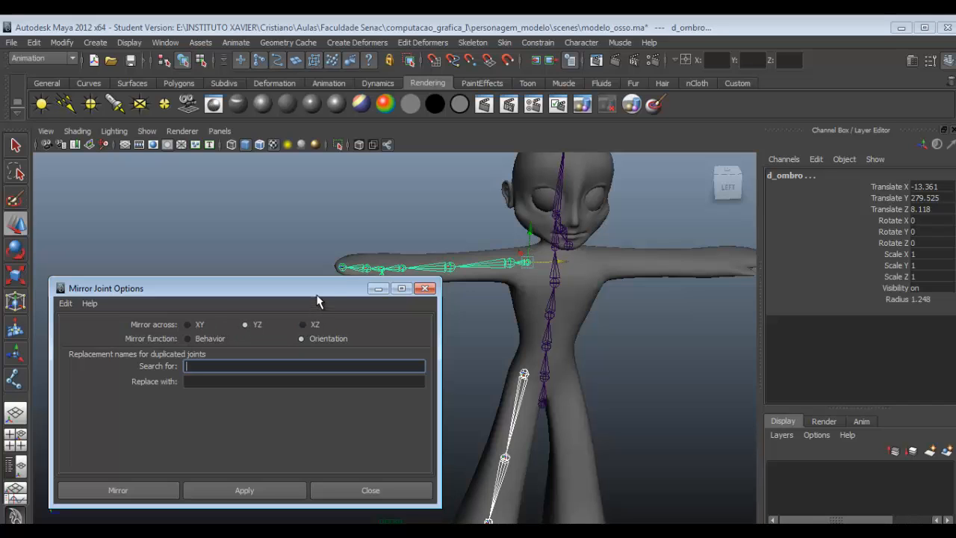
{"action": "left_click_drag", "start_coordinate": [328, 288], "coordinate": [317, 86]}
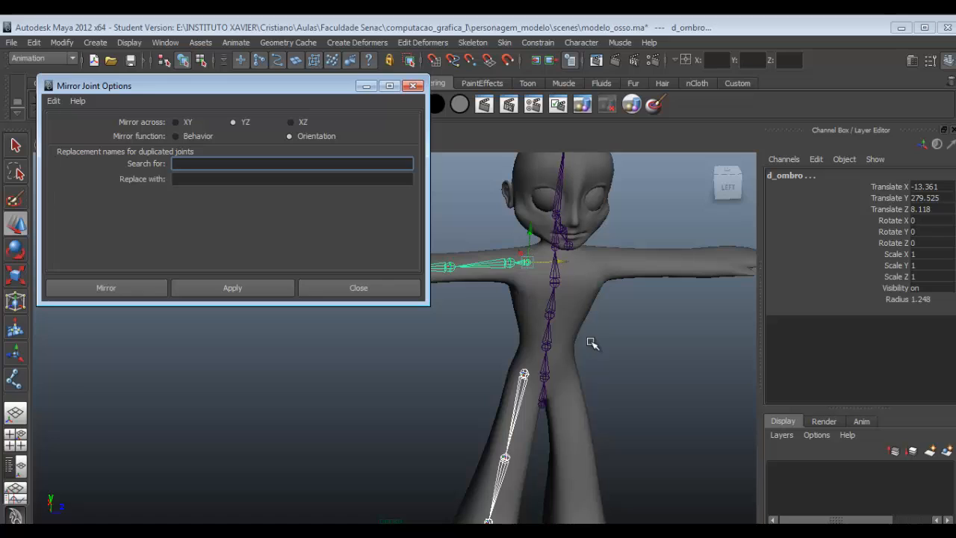
{"action": "left_click_drag", "start_coordinate": [619, 355], "coordinate": [596, 357], "text": "alt"}
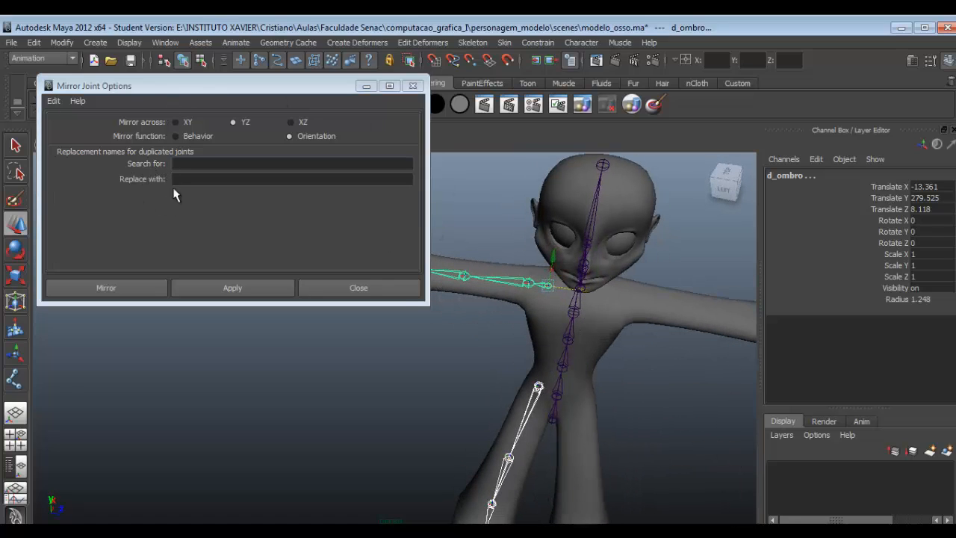
{"action": "left_click_drag", "start_coordinate": [490, 255], "coordinate": [518, 282], "text": "alt"}
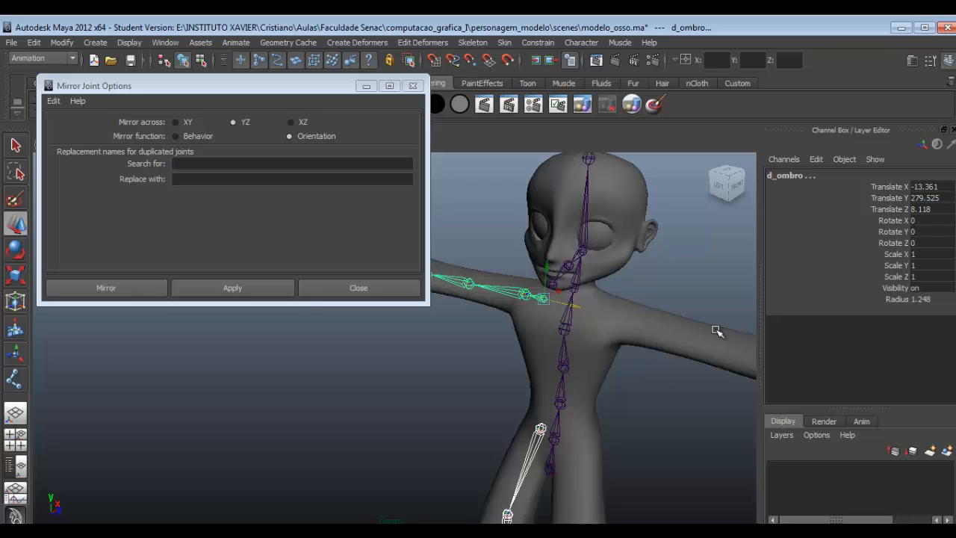
{"action": "left_click", "coordinate": [282, 181]}
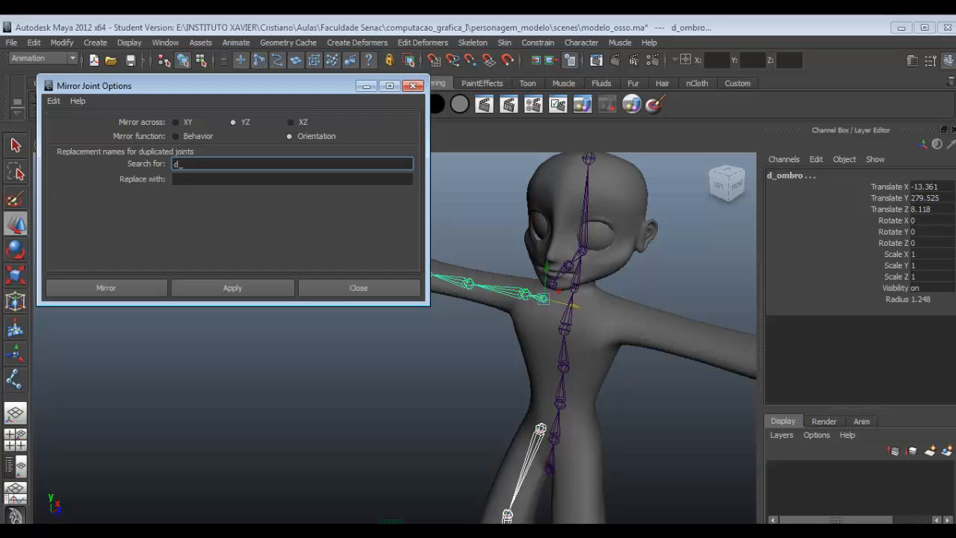
{"action": "left_click", "coordinate": [227, 180]}
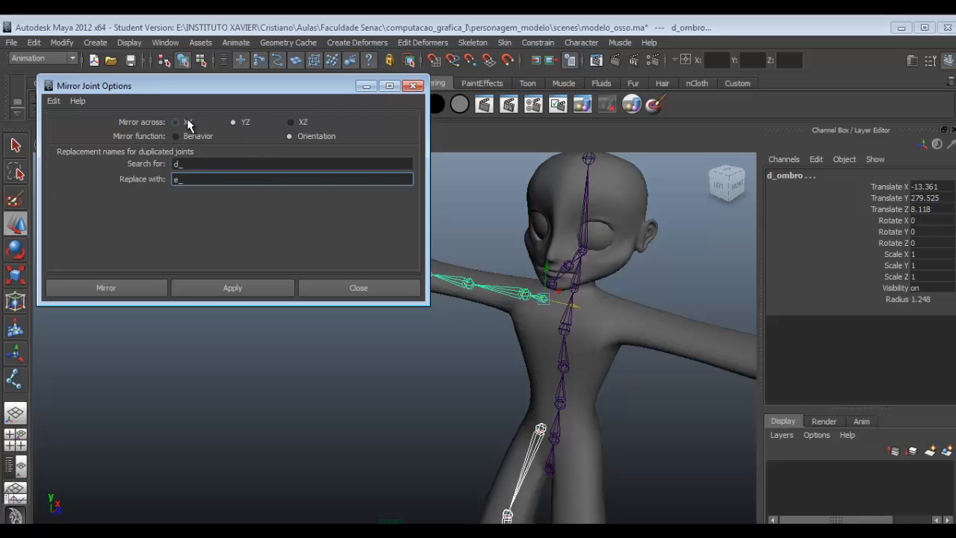
- Select only the arm chain d_ombro and mirror it across XY with the Orientation function, replacing d_ with e_
{"action": "left_click", "coordinate": [490, 378]}
{"action": "left_click_drag", "start_coordinate": [490, 378], "coordinate": [529, 355], "text": "alt"}
{"action": "left_click", "coordinate": [499, 314]}
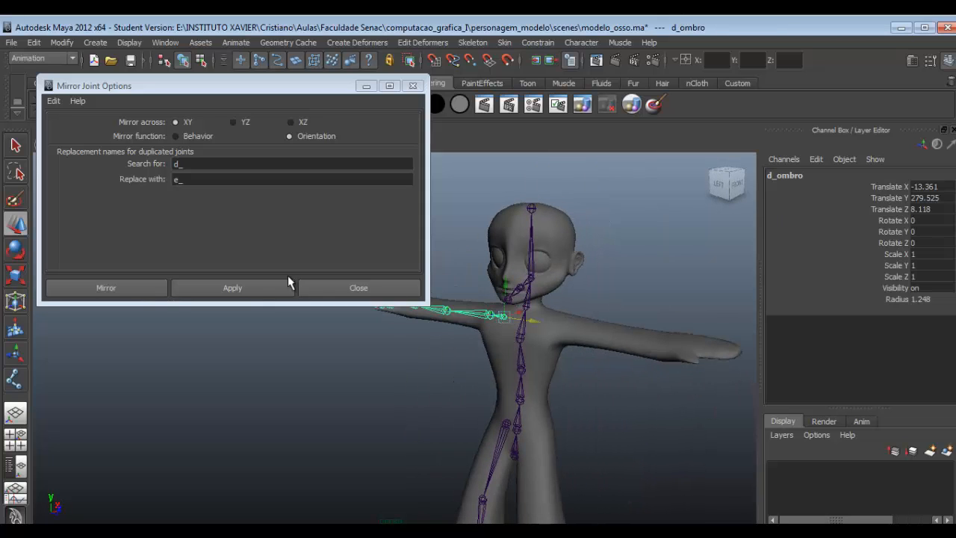
{"action": "left_click", "coordinate": [251, 286]}
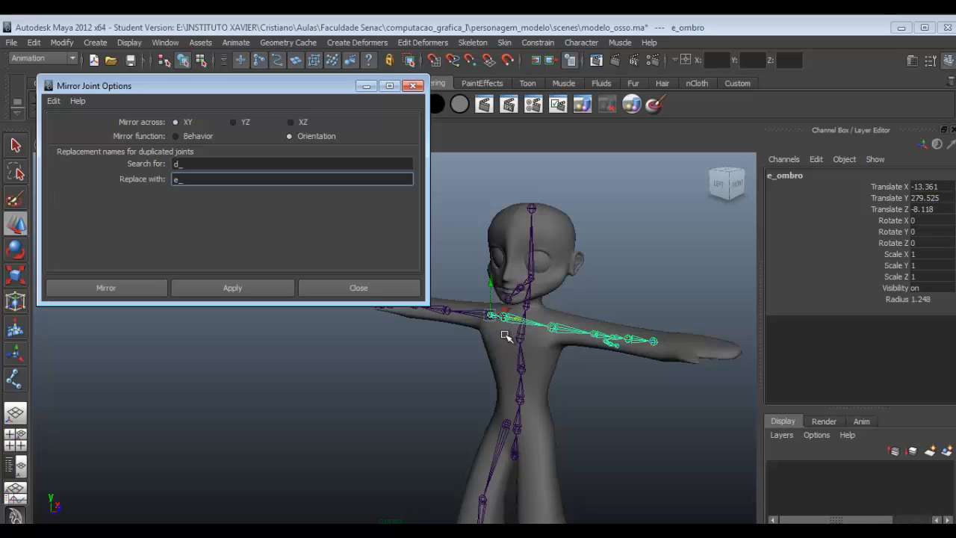
- Clear the replacement name and delete the mirrored arm chain e_ombro
{"action": "key", "text": "BackSpace"}
{"action": "key", "text": "BackSpace"}
{"action": "left_click", "coordinate": [411, 376]}
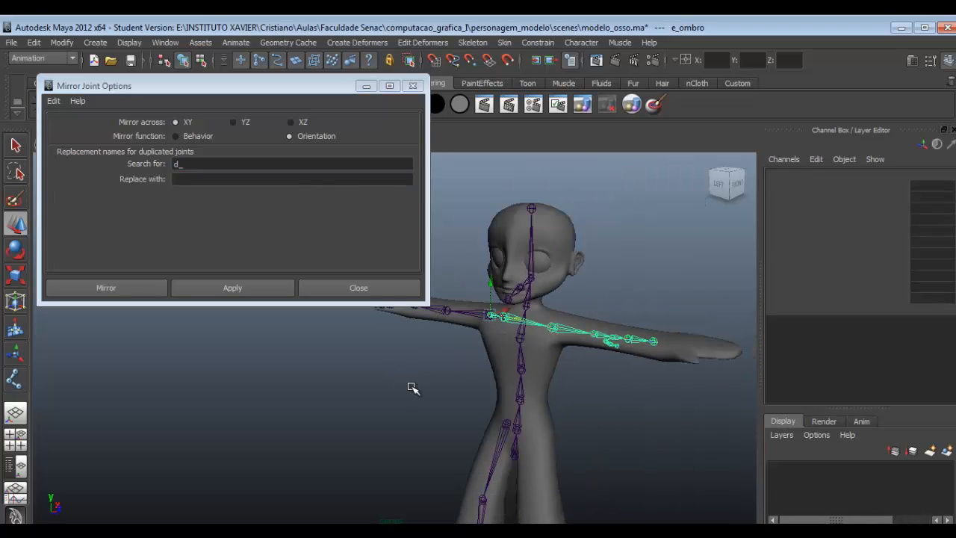
{"action": "key", "text": "Delete"}
- Select the d_bacia leg and d_ombro arm chains together, try to mirror them across XY, and set the replacement name to e_
{"action": "left_click", "coordinate": [503, 317]}
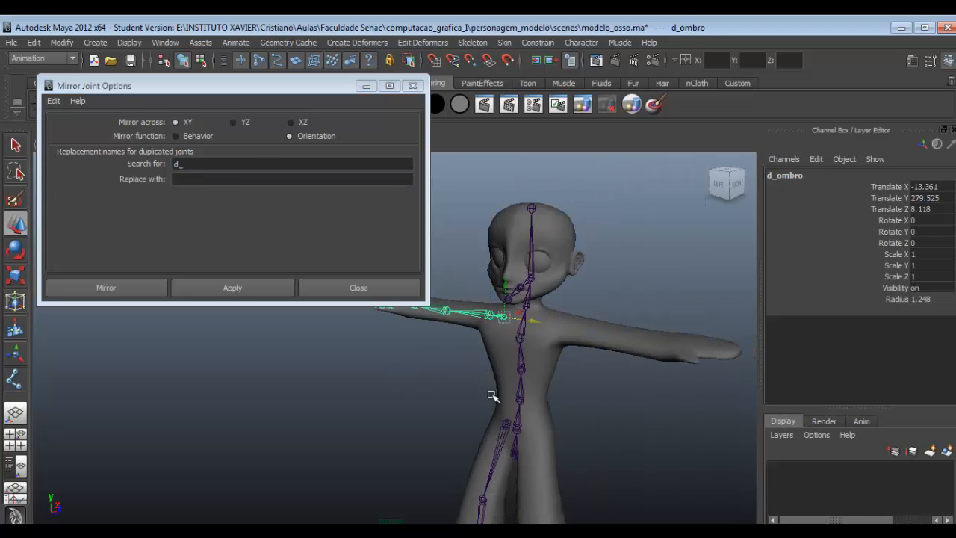
{"action": "left_click", "coordinate": [514, 428]}
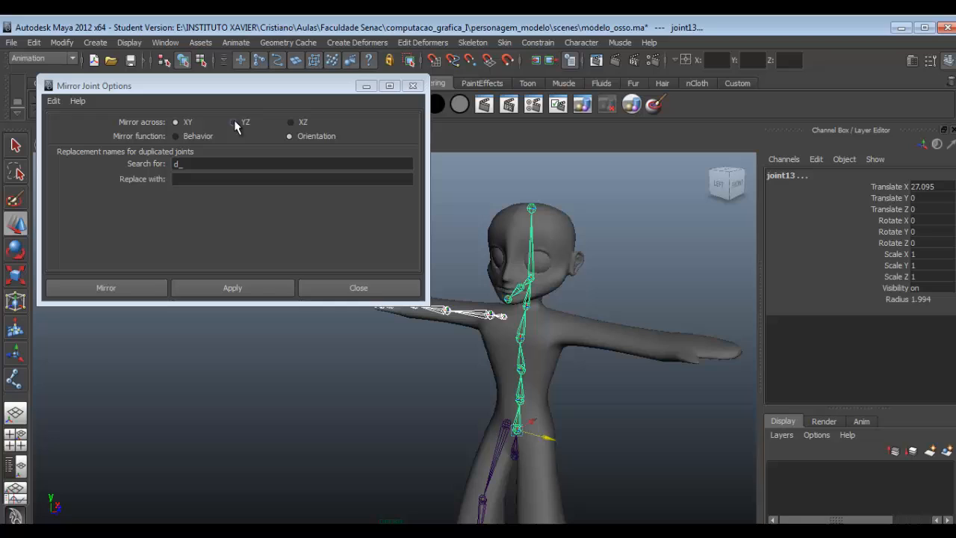
{"action": "left_click", "coordinate": [504, 423]}
{"action": "left_click", "coordinate": [504, 318], "text": "shift"}
{"action": "left_click", "coordinate": [258, 287]}
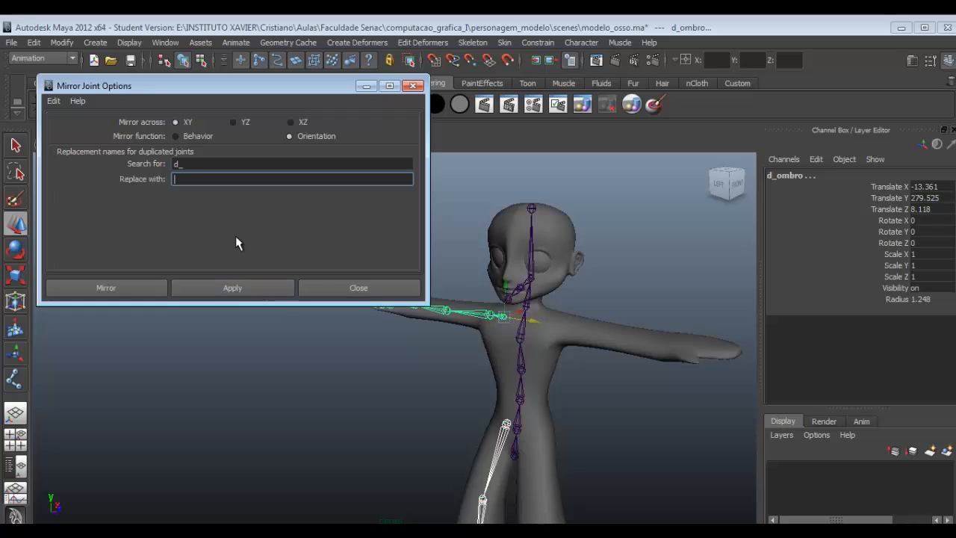
{"action": "type", "text": "e_"}
- Undo the sideways move of the selected arm and leg chains, try to mirror both across XY again, and deselect them
{"action": "left_click_drag", "start_coordinate": [532, 321], "coordinate": [571, 329]}
{"action": "scroll", "coordinate": [571, 329], "scroll_direction": "down", "scroll_amount": 10}
{"action": "scroll", "coordinate": [440, 356], "scroll_direction": "up", "scroll_amount": 10}
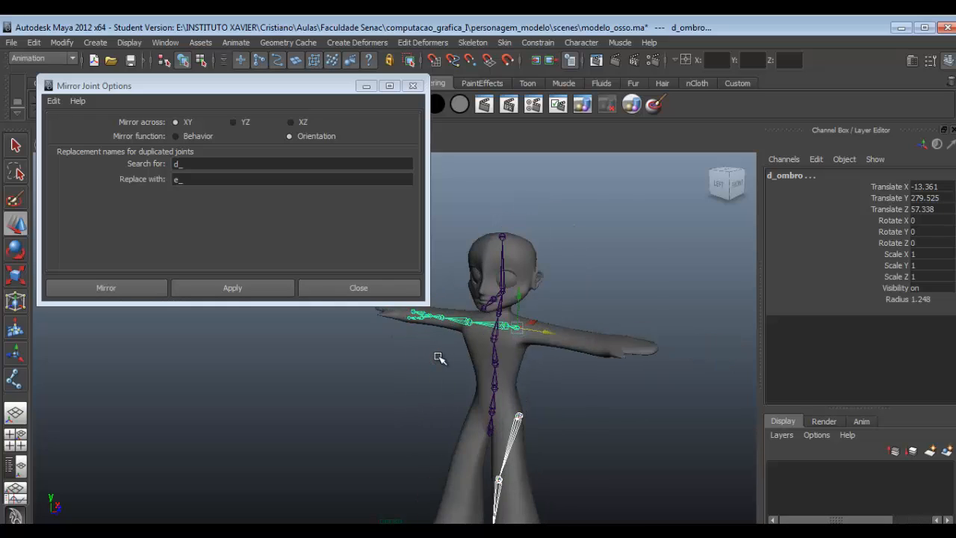
{"action": "key", "text": "ctrl+z"}
{"action": "left_click", "coordinate": [232, 290]}
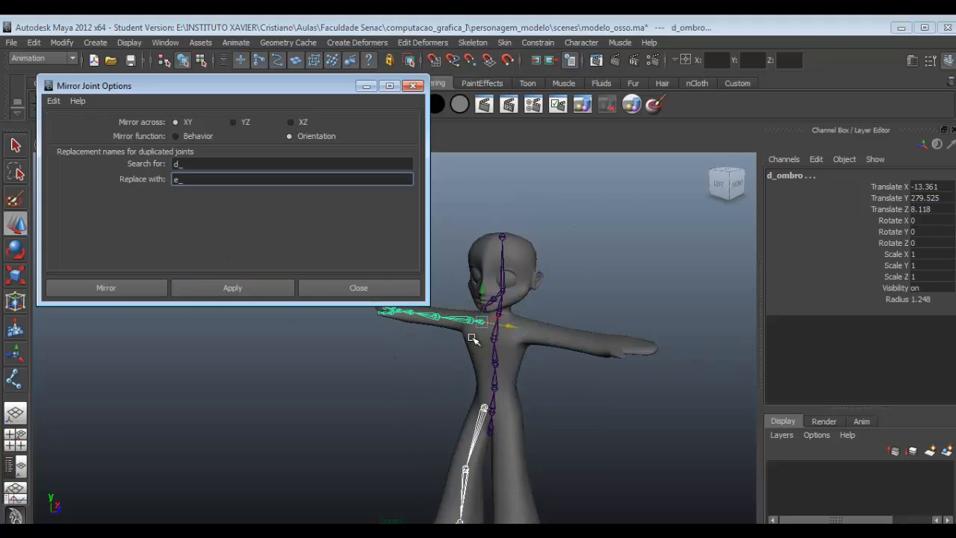
{"action": "left_click", "coordinate": [402, 378]}
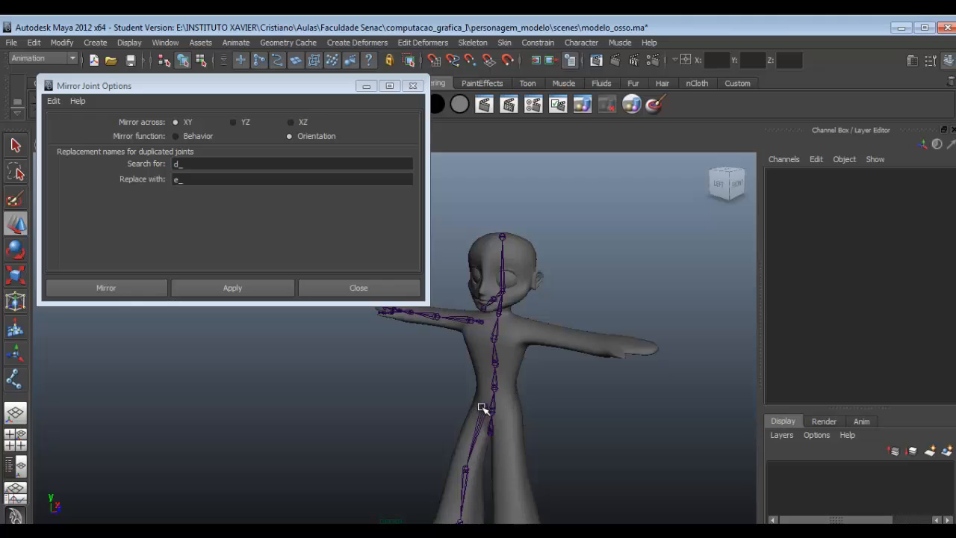
- Mirror the d_bacia leg and the d_ombro arm separately across XY, moving the e_ copies sideways to Translate Z 43.715 and 53.254
{"action": "left_click", "coordinate": [484, 409]}
{"action": "left_click", "coordinate": [238, 290]}
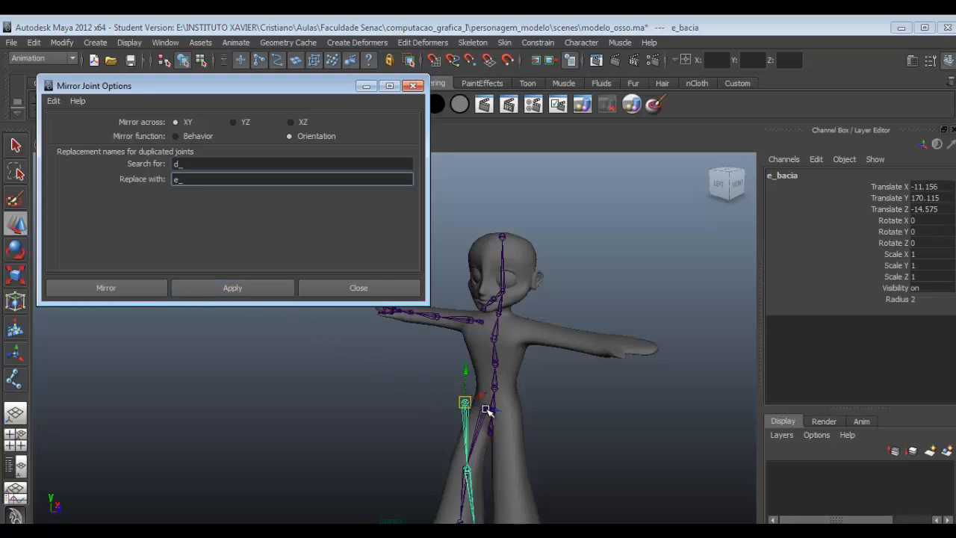
{"action": "left_click", "coordinate": [404, 304]}
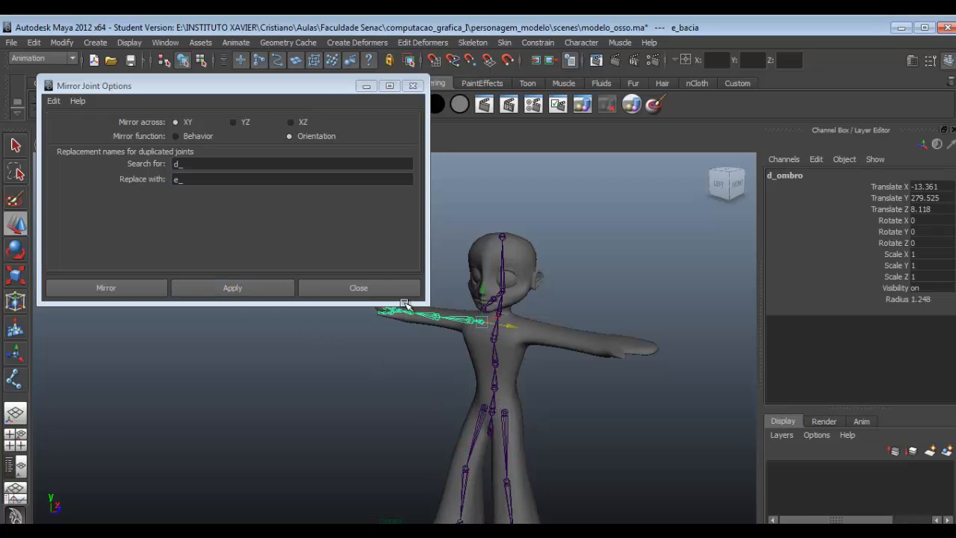
{"action": "left_click", "coordinate": [244, 287]}
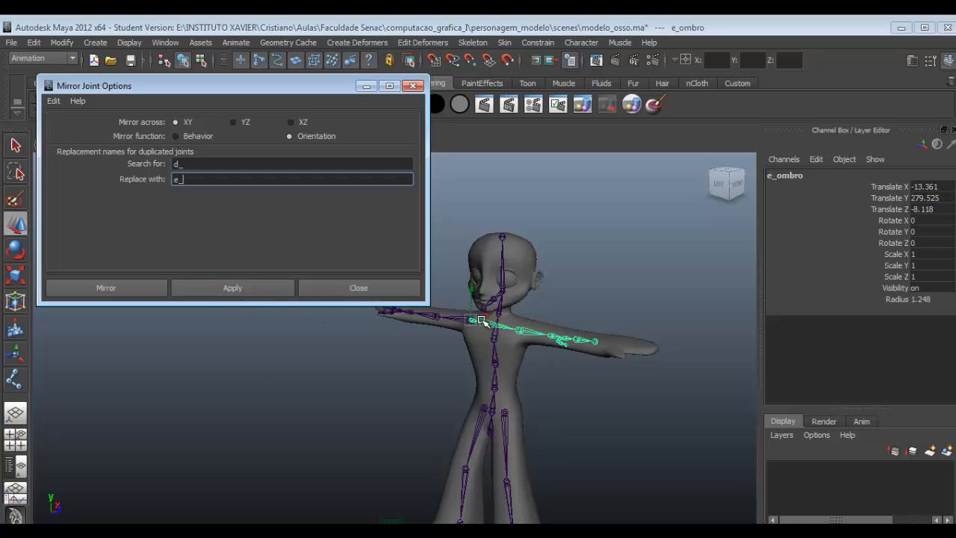
{"action": "left_click_drag", "start_coordinate": [482, 320], "coordinate": [528, 329]}
{"action": "left_click_drag", "start_coordinate": [576, 377], "coordinate": [596, 390], "text": "alt"}
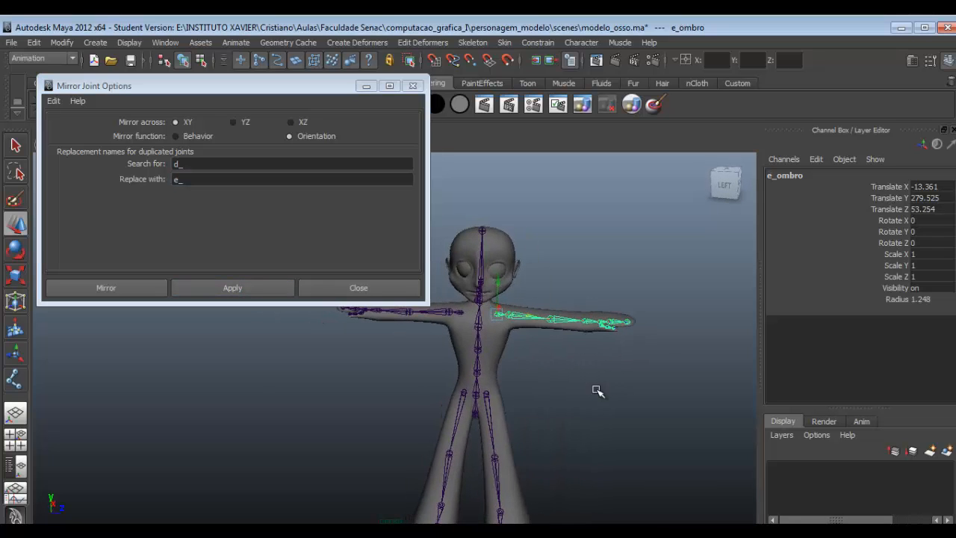
- Check the joint names on both sides by selecting d_bacia, e_bacia, e_ombro and e_antebraco in turn
{"action": "middle_click_drag", "start_coordinate": [597, 390], "coordinate": [629, 351], "text": "alt"}
{"action": "right_click_drag", "start_coordinate": [533, 358], "coordinate": [554, 364], "text": "alt"}
{"action": "left_click", "coordinate": [583, 363]}
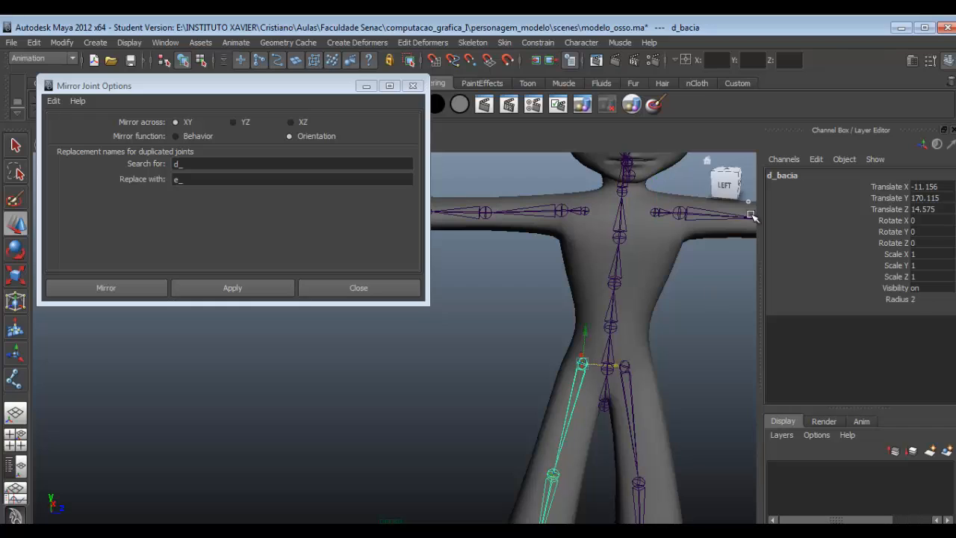
{"action": "left_click", "coordinate": [624, 367]}
{"action": "middle_click_drag", "start_coordinate": [652, 213], "coordinate": [620, 234], "text": "alt"}
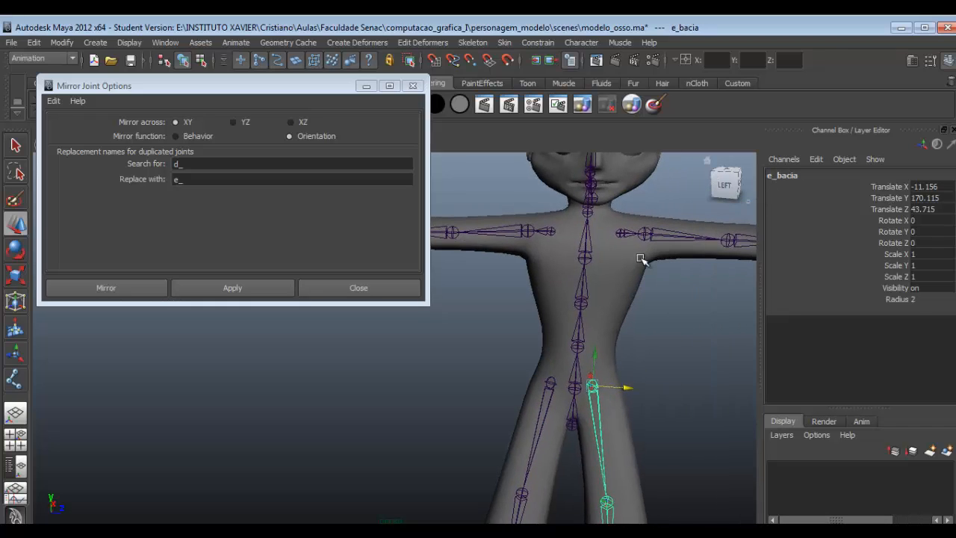
{"action": "left_click", "coordinate": [620, 234]}
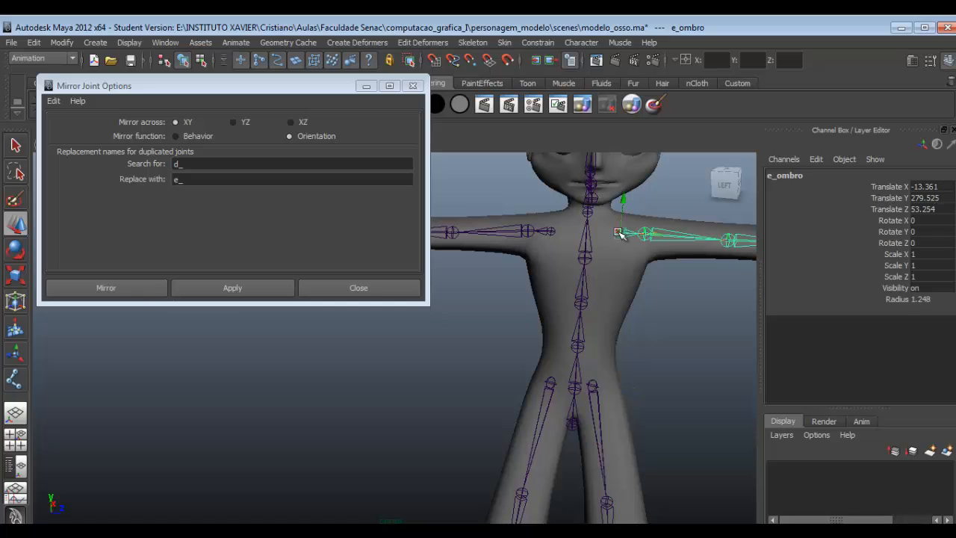
{"action": "left_click", "coordinate": [721, 252]}
{"action": "middle_click_drag", "start_coordinate": [718, 272], "coordinate": [647, 258], "text": "alt"}
{"action": "scroll", "coordinate": [640, 313], "scroll_direction": "down", "scroll_amount": 5}
{"action": "scroll", "coordinate": [567, 357], "scroll_direction": "up", "scroll_amount": 4}
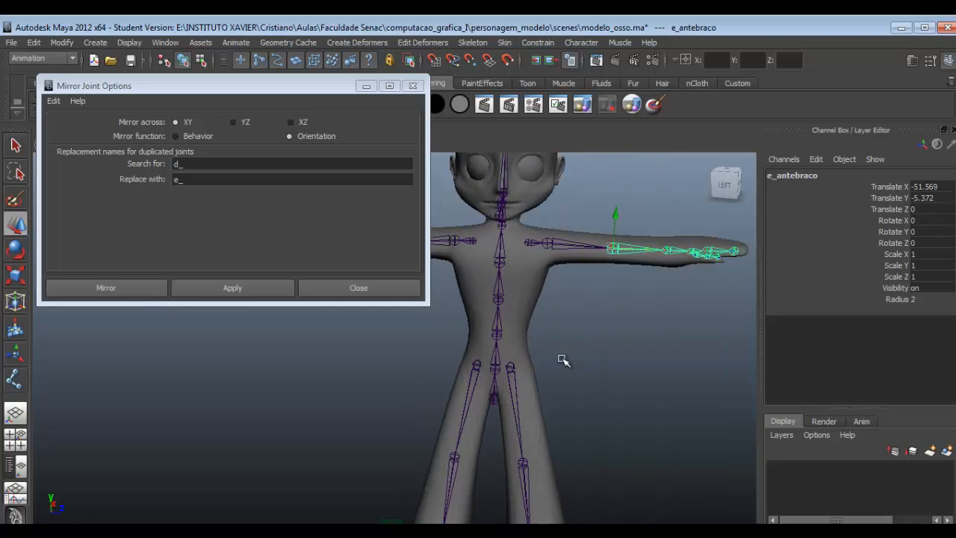
- Select the mirrored leg chain e_bacia and examine its placement in the four-view layout and a single enlarged view
{"action": "left_click_drag", "start_coordinate": [538, 390], "coordinate": [541, 342], "text": "alt"}
{"action": "left_click", "coordinate": [543, 362]}
{"action": "key", "text": "space"}
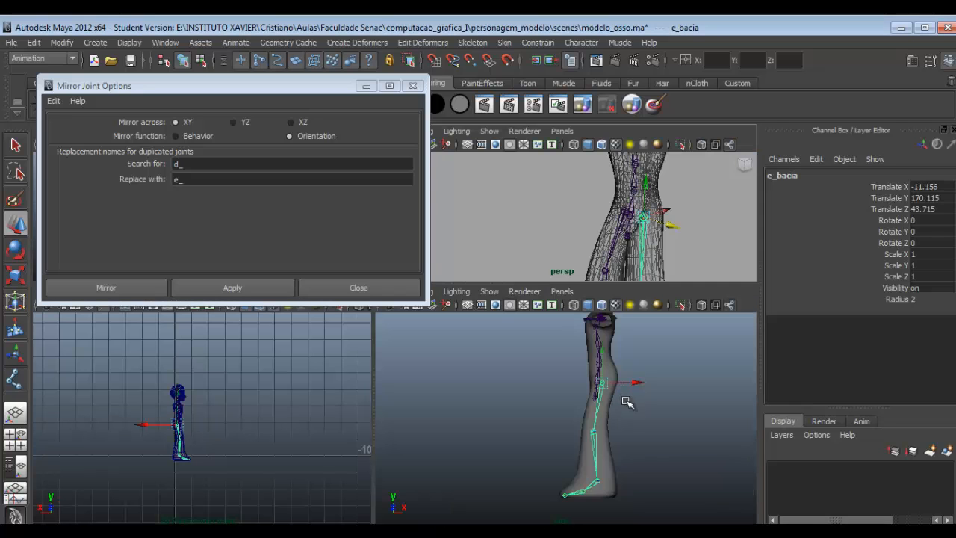
{"action": "key", "text": "space"}
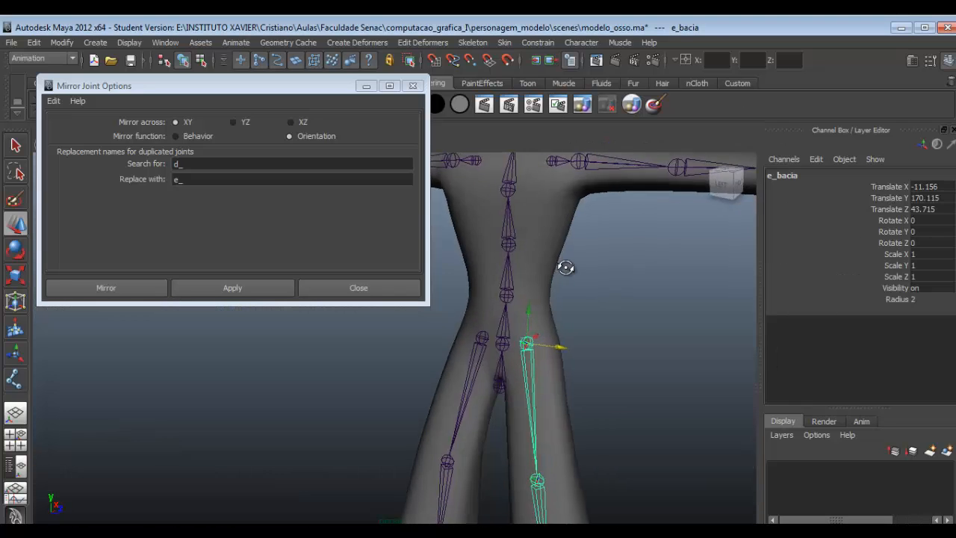
- Move the original leg chain d_bacia slightly sideways to Translate Z 13.78 and inspect the hips from several angles
{"action": "left_click_drag", "start_coordinate": [540, 350], "coordinate": [551, 350]}
{"action": "left_click_drag", "start_coordinate": [549, 345], "coordinate": [565, 342], "text": "alt"}
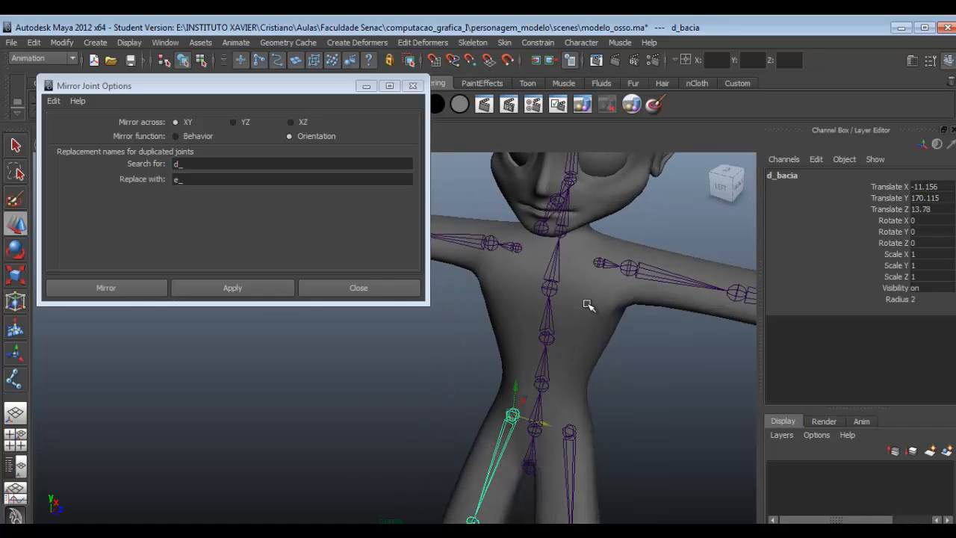
{"action": "left_click_drag", "start_coordinate": [585, 407], "coordinate": [560, 396], "text": "alt"}
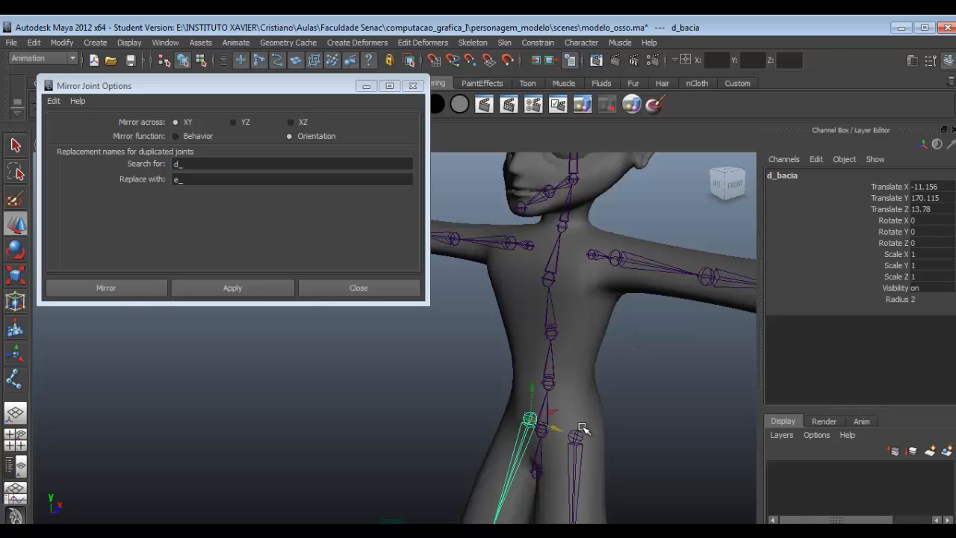
{"action": "left_click_drag", "start_coordinate": [582, 428], "coordinate": [619, 425], "text": "alt"}
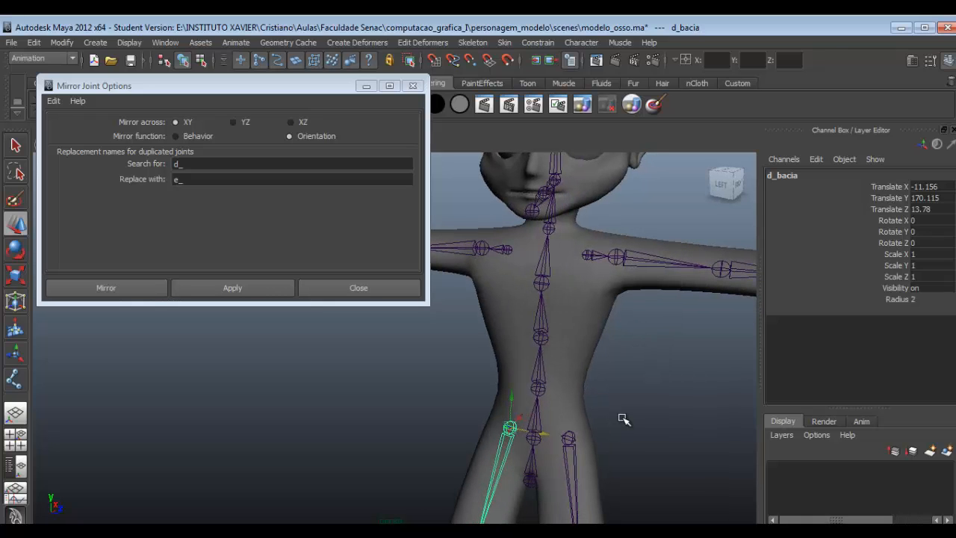